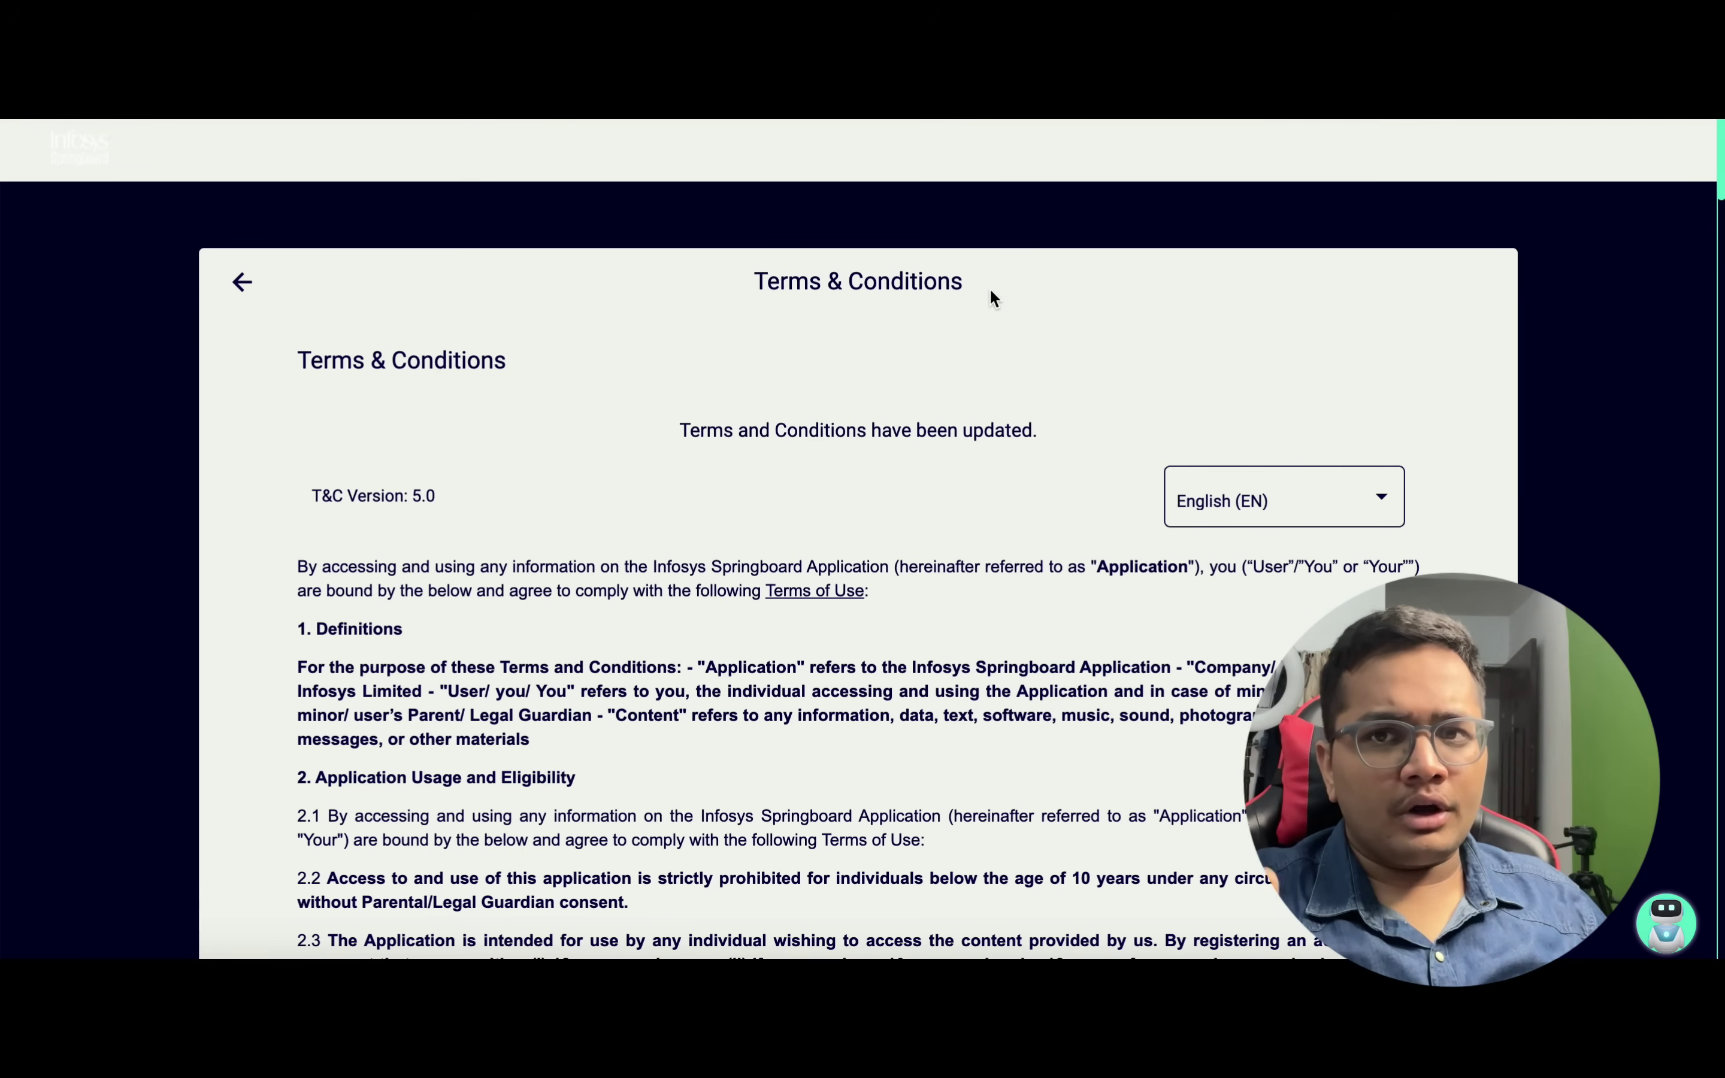
Tick 'I agree to the Terms & Conditions' and Data Privacy Notice further down the page
{"action": "scroll", "coordinate": [948, 733], "scroll_direction": "down", "scroll_amount": 20}
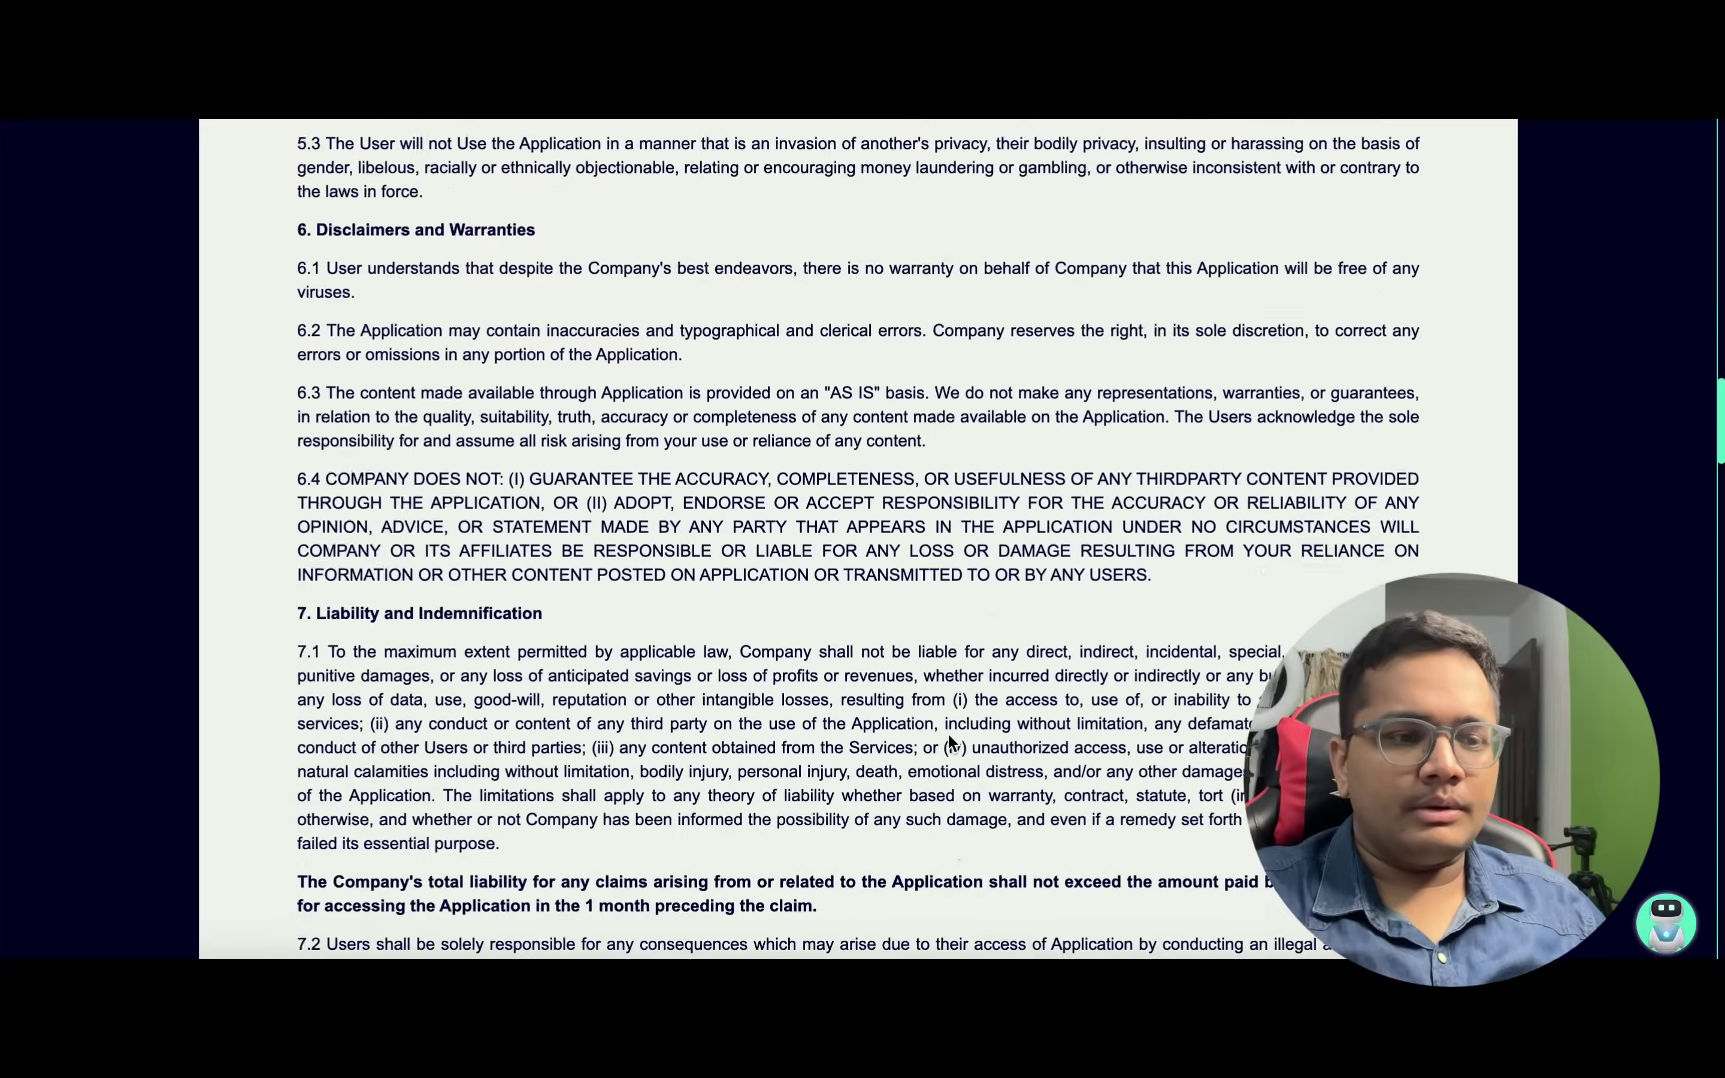
{"action": "scroll", "coordinate": [948, 733], "scroll_direction": "down", "scroll_amount": 15}
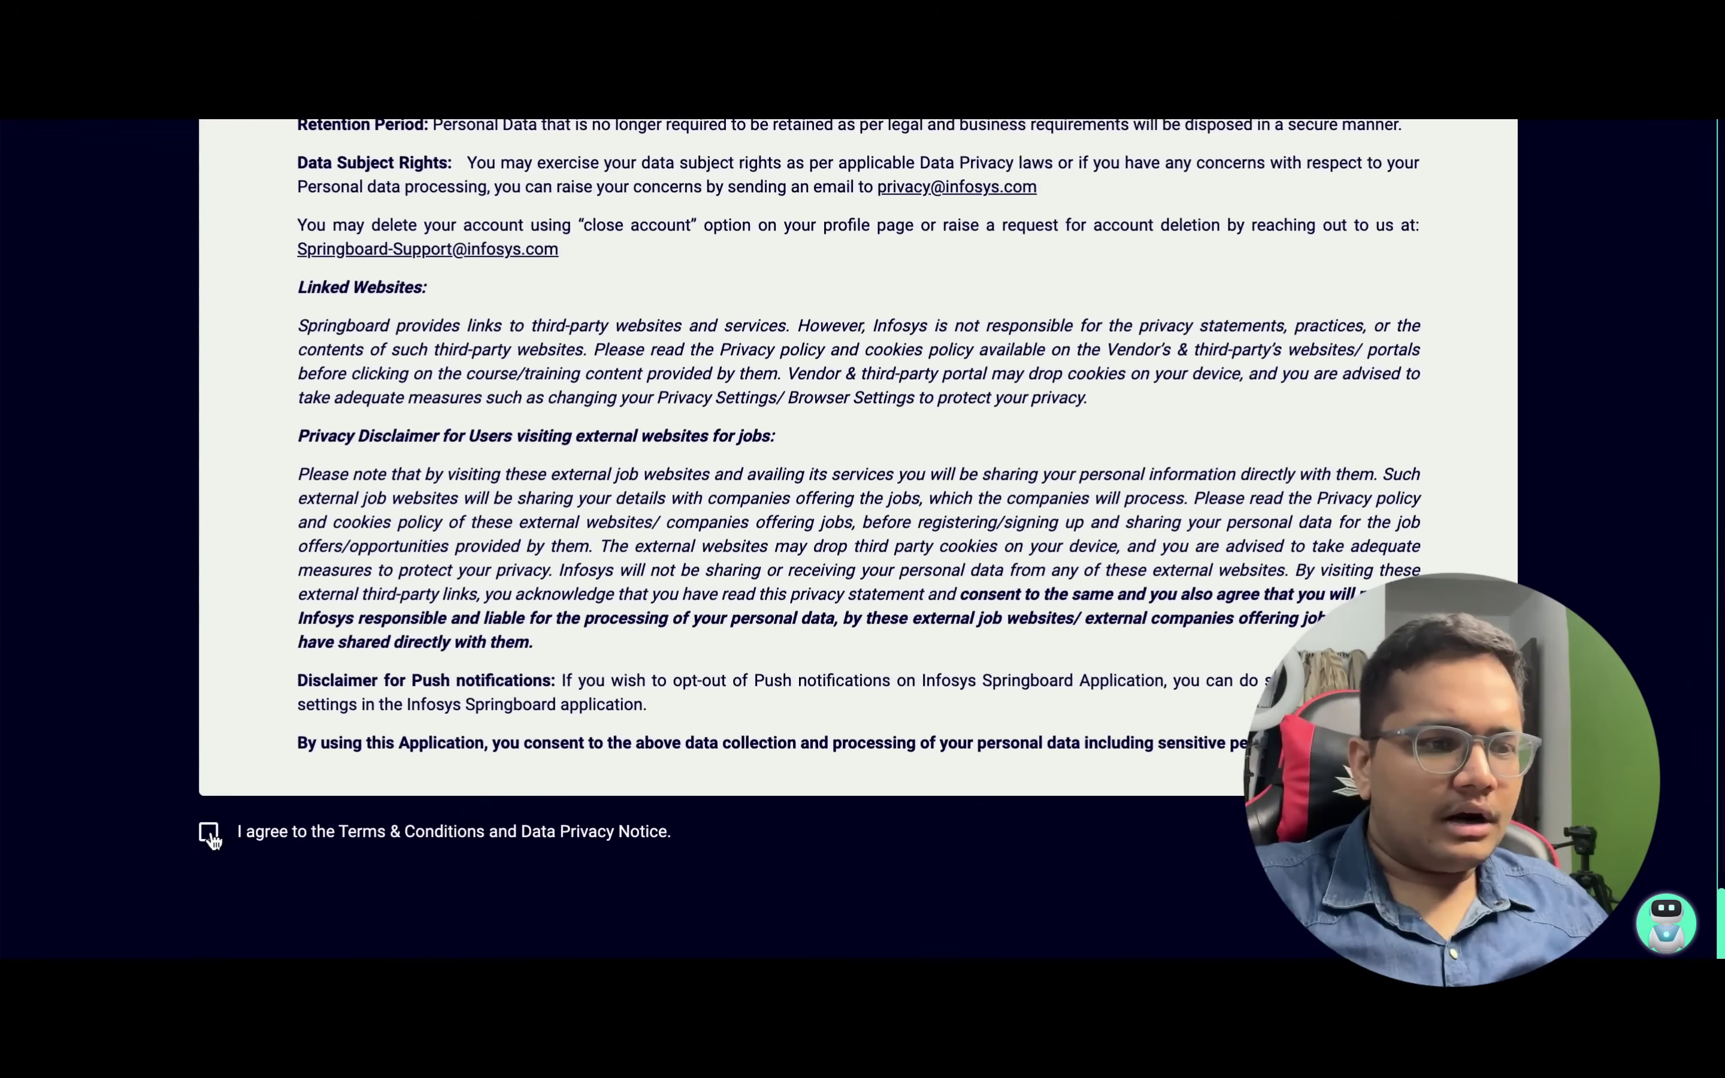
{"action": "left_click", "coordinate": [209, 831]}
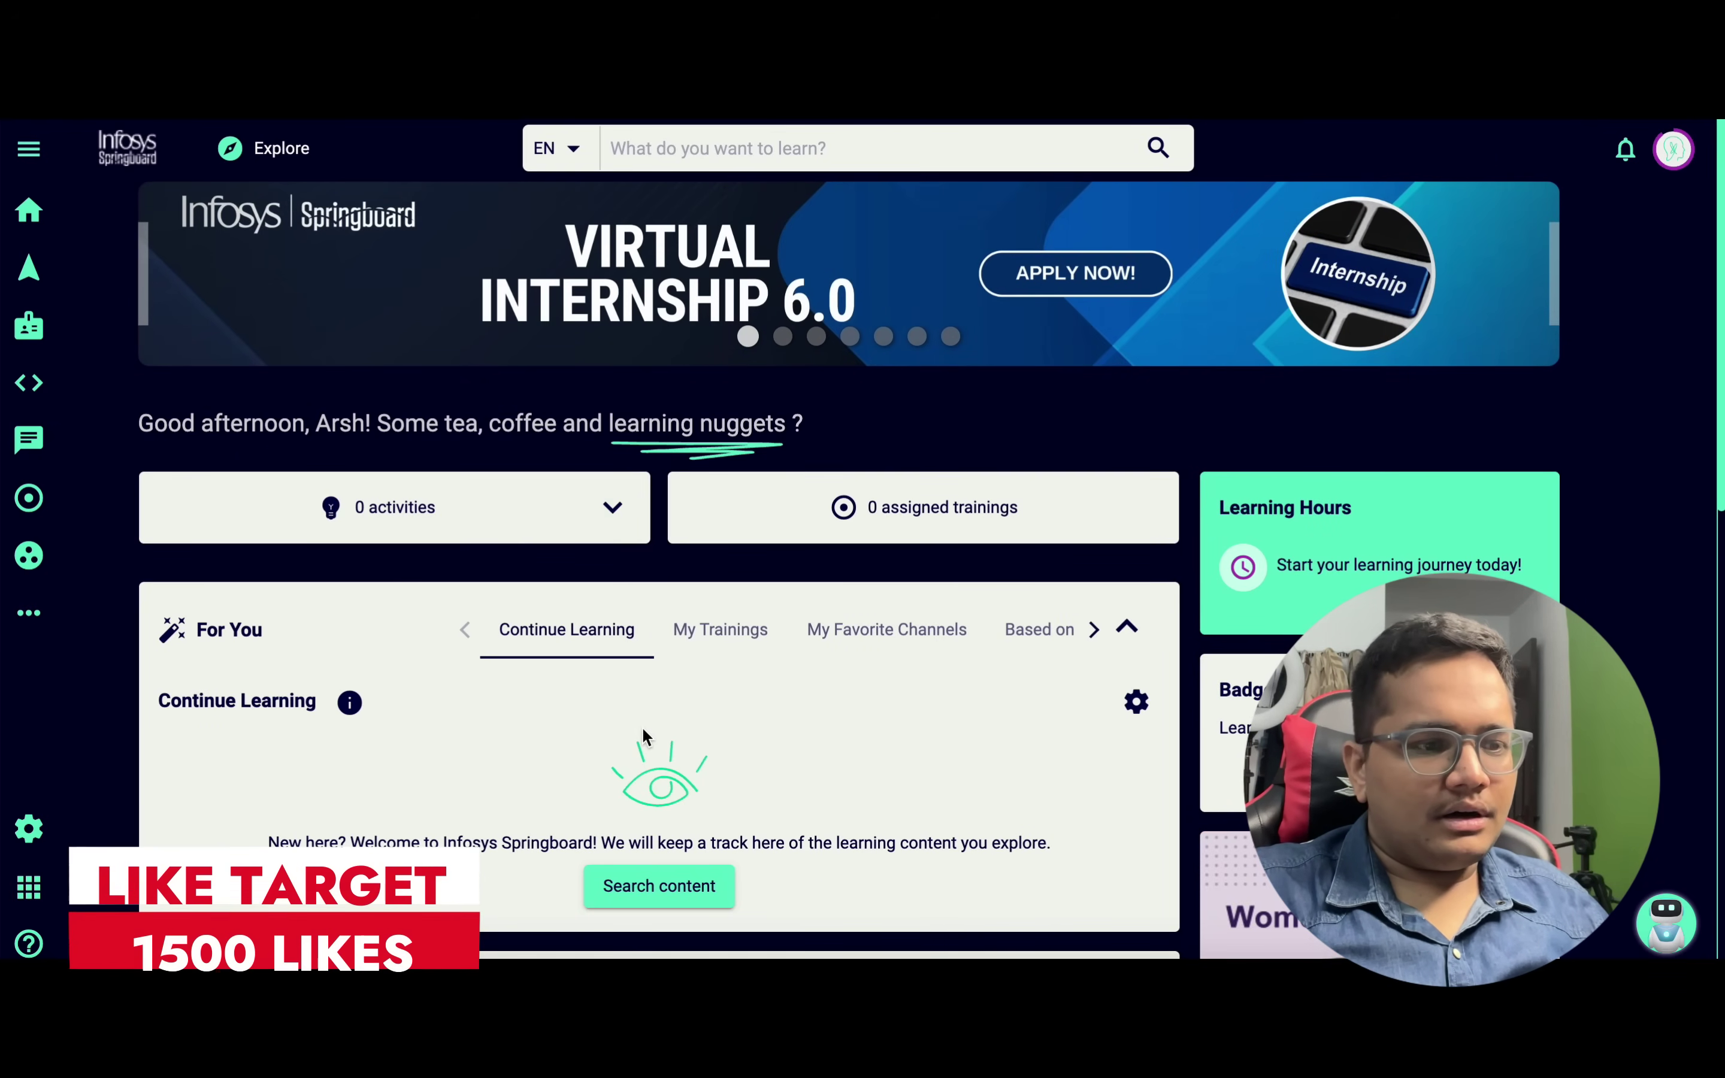
Go to the Virtual Internship 6.0 page via the home banner's APPLY NOW! button
{"action": "scroll", "coordinate": [643, 733], "scroll_direction": "down", "scroll_amount": 3}
{"action": "scroll", "coordinate": [642, 720], "scroll_direction": "up", "scroll_amount": 3}
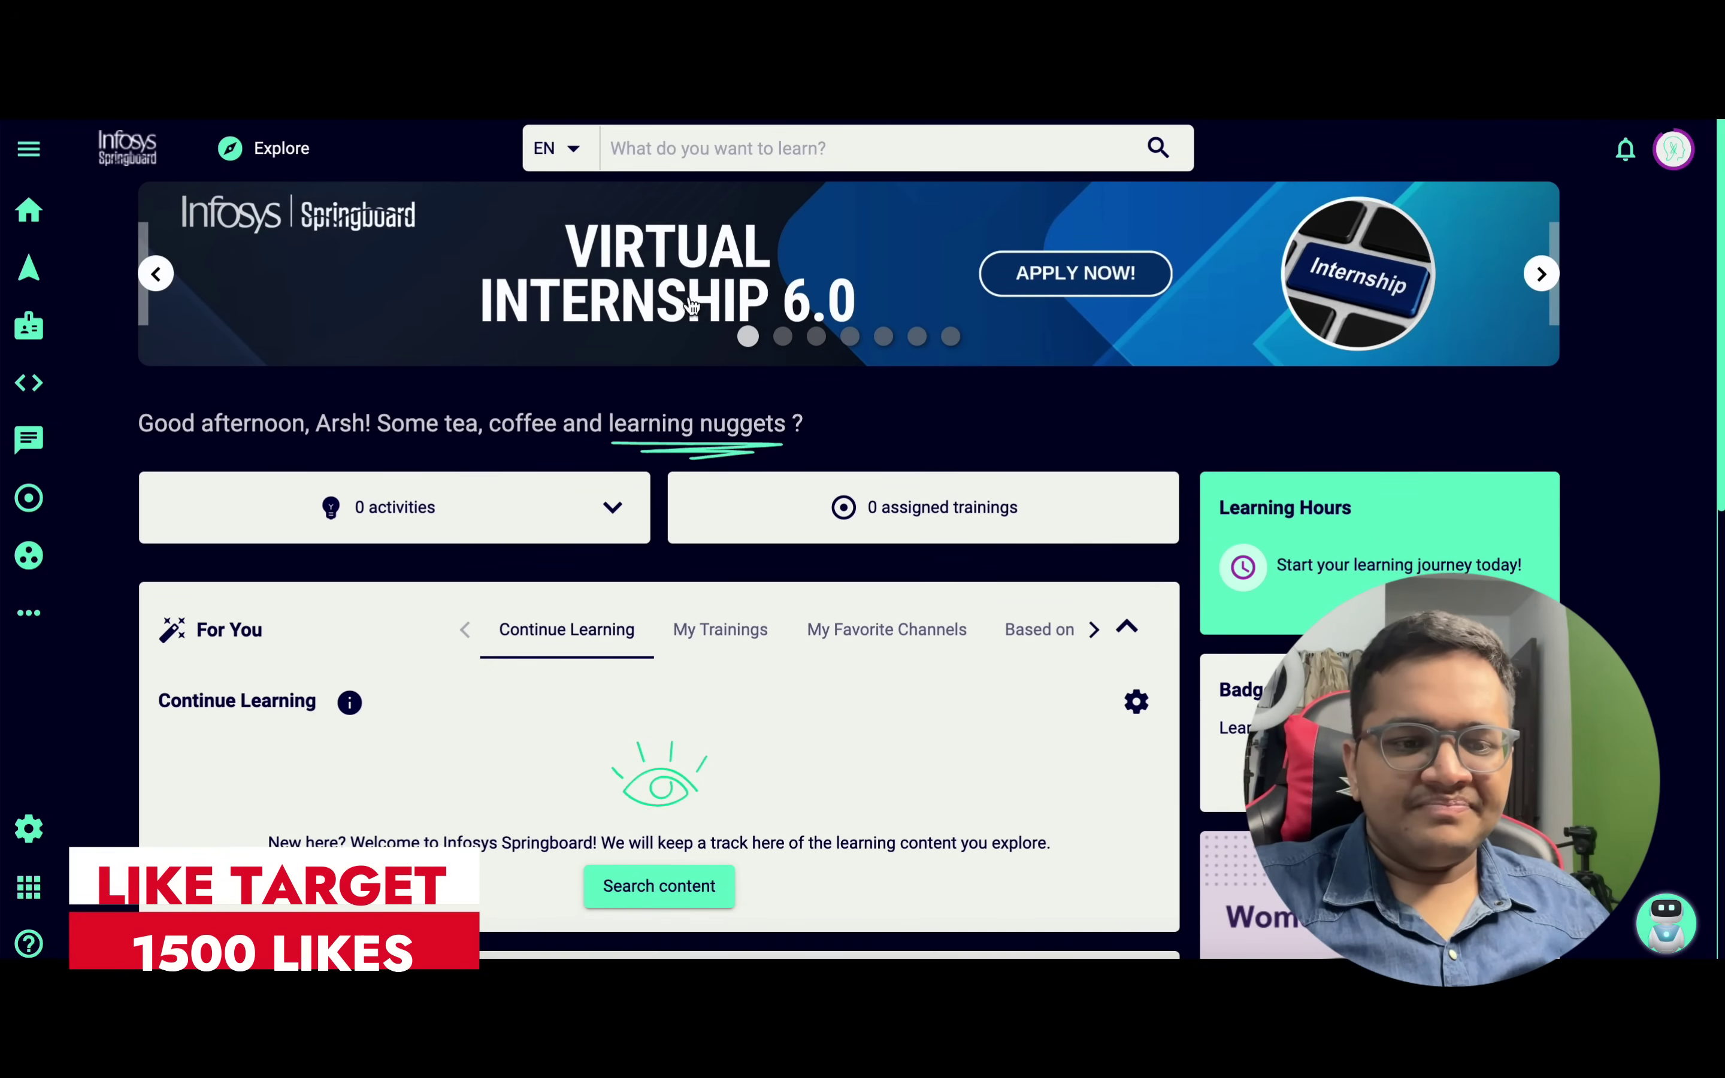
{"action": "left_click", "coordinate": [1087, 274]}
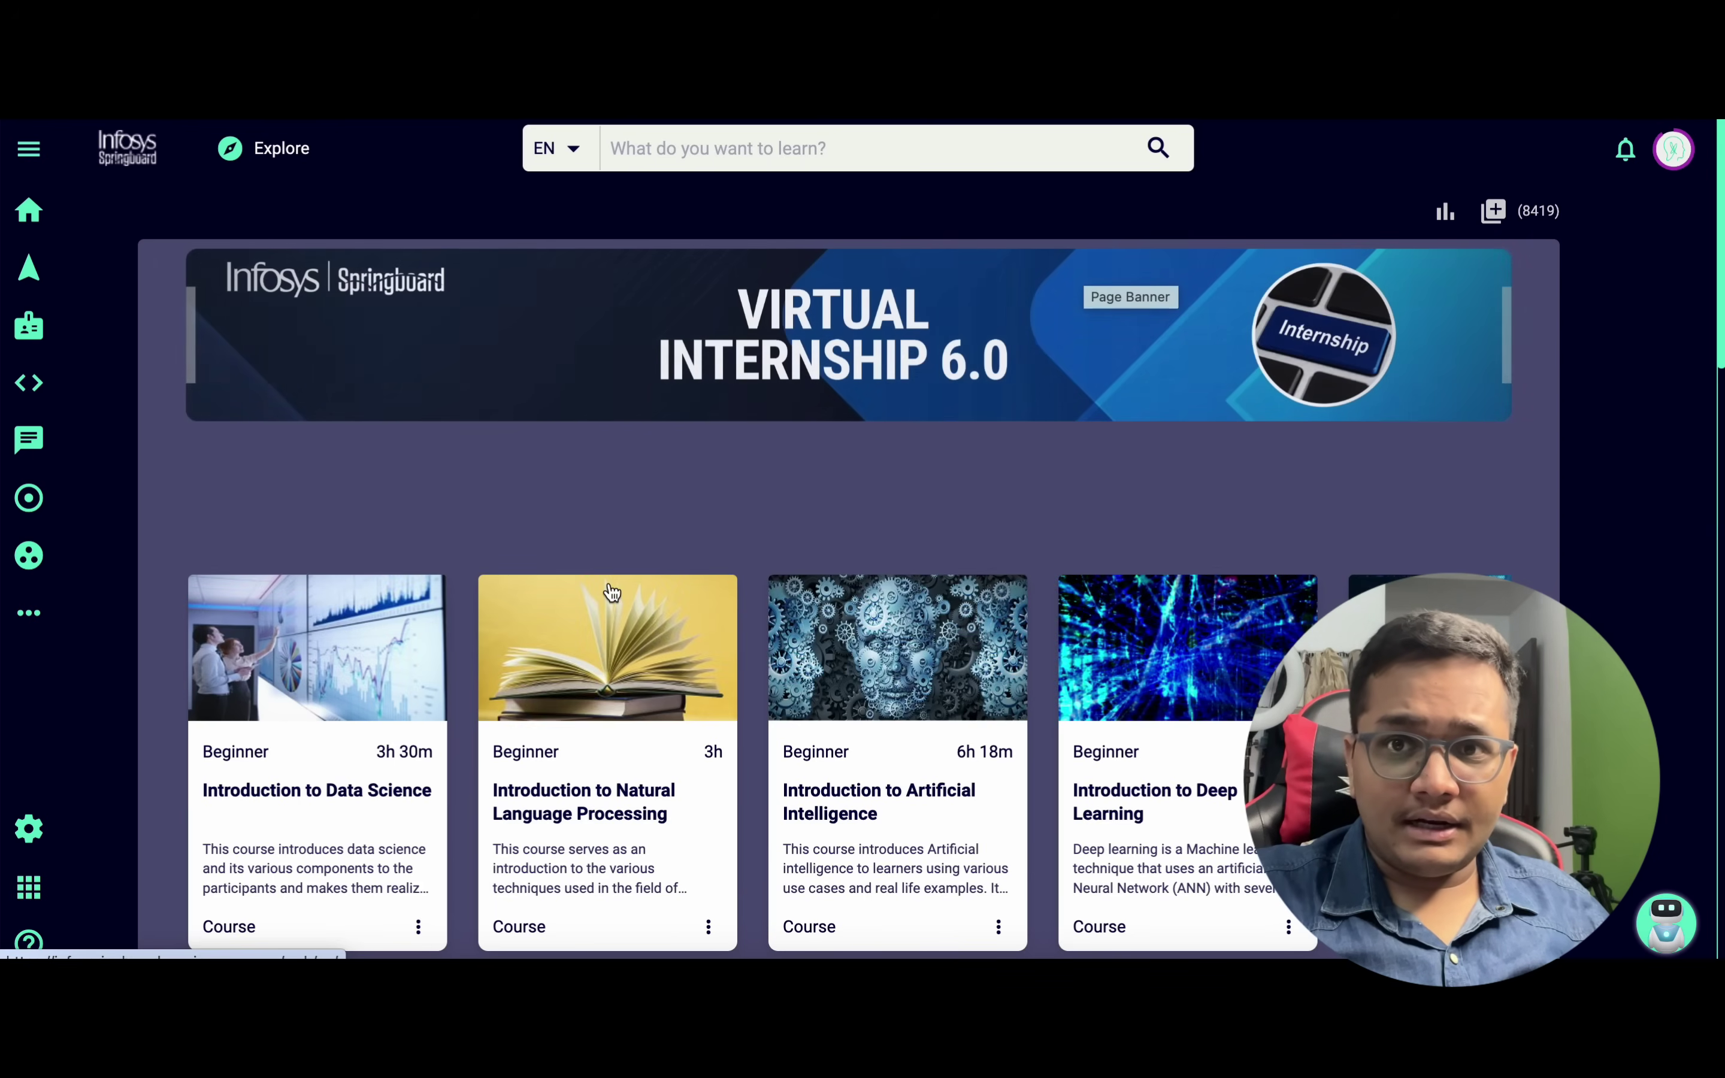
{"action": "scroll", "coordinate": [609, 588], "scroll_direction": "down", "scroll_amount": 2}
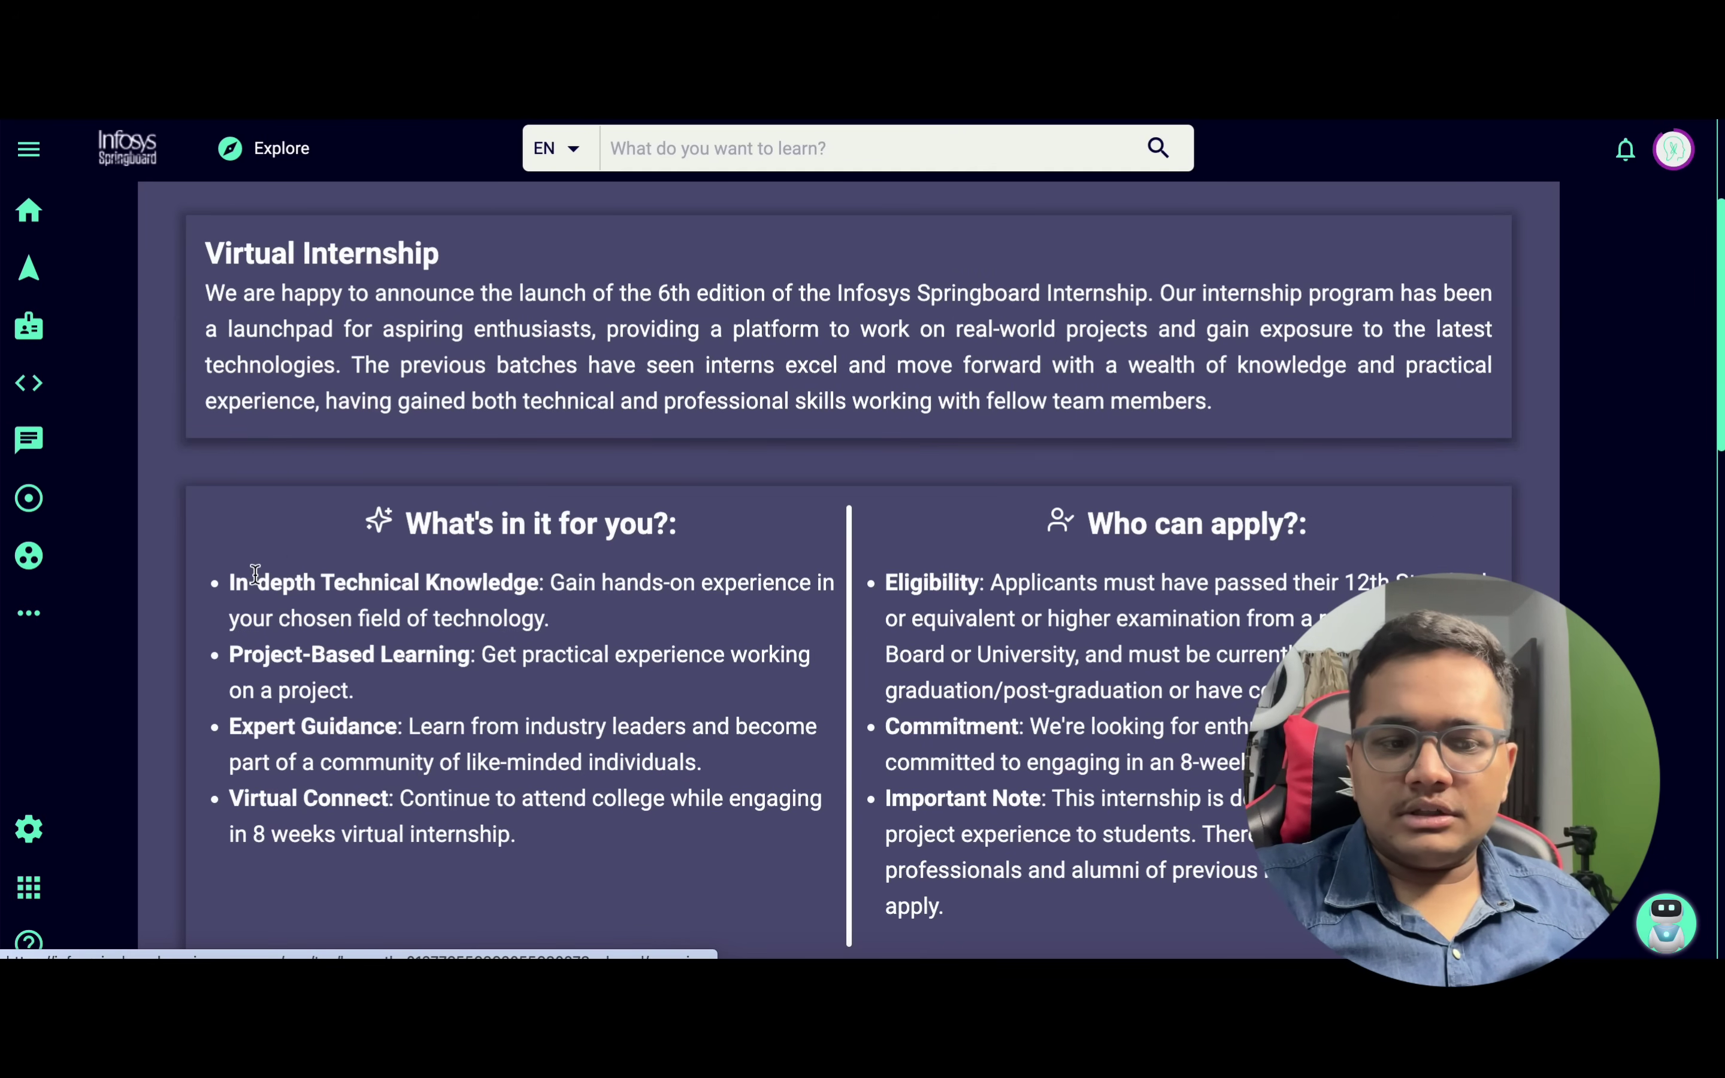
{"action": "left_click_drag", "start_coordinate": [226, 581], "coordinate": [410, 583]}
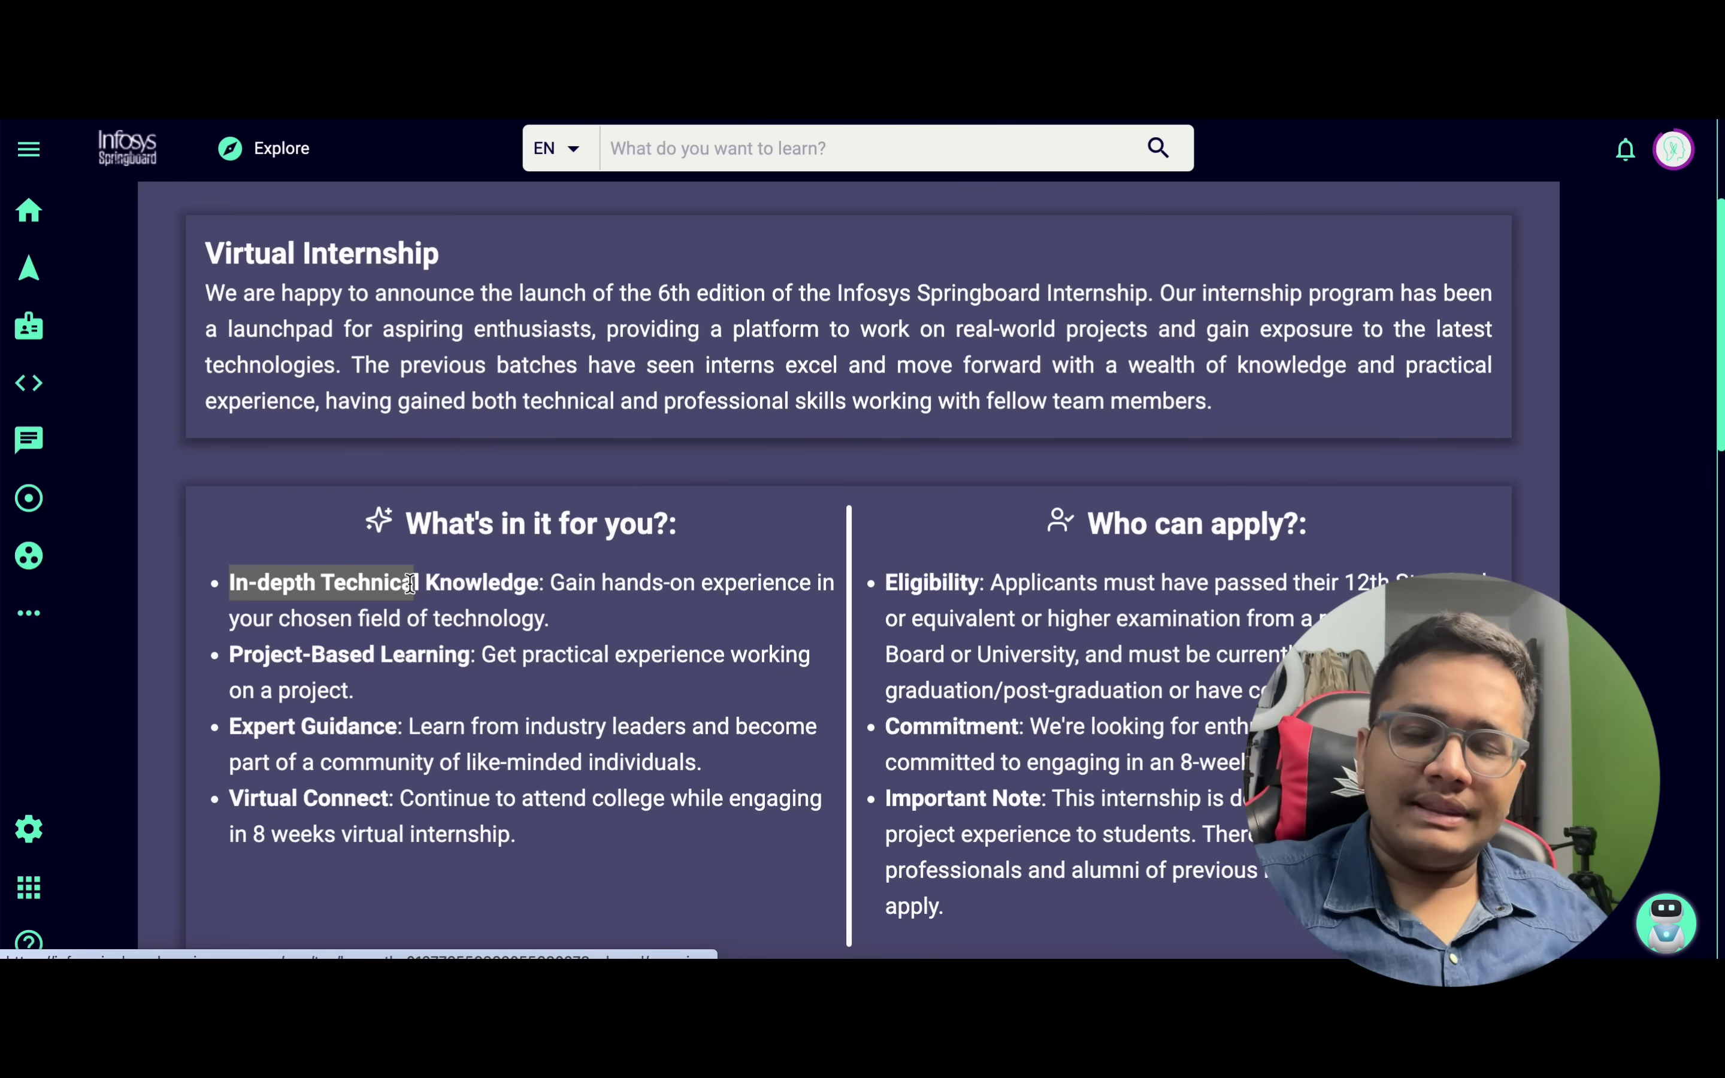
{"action": "left_click_drag", "start_coordinate": [229, 652], "coordinate": [614, 679]}
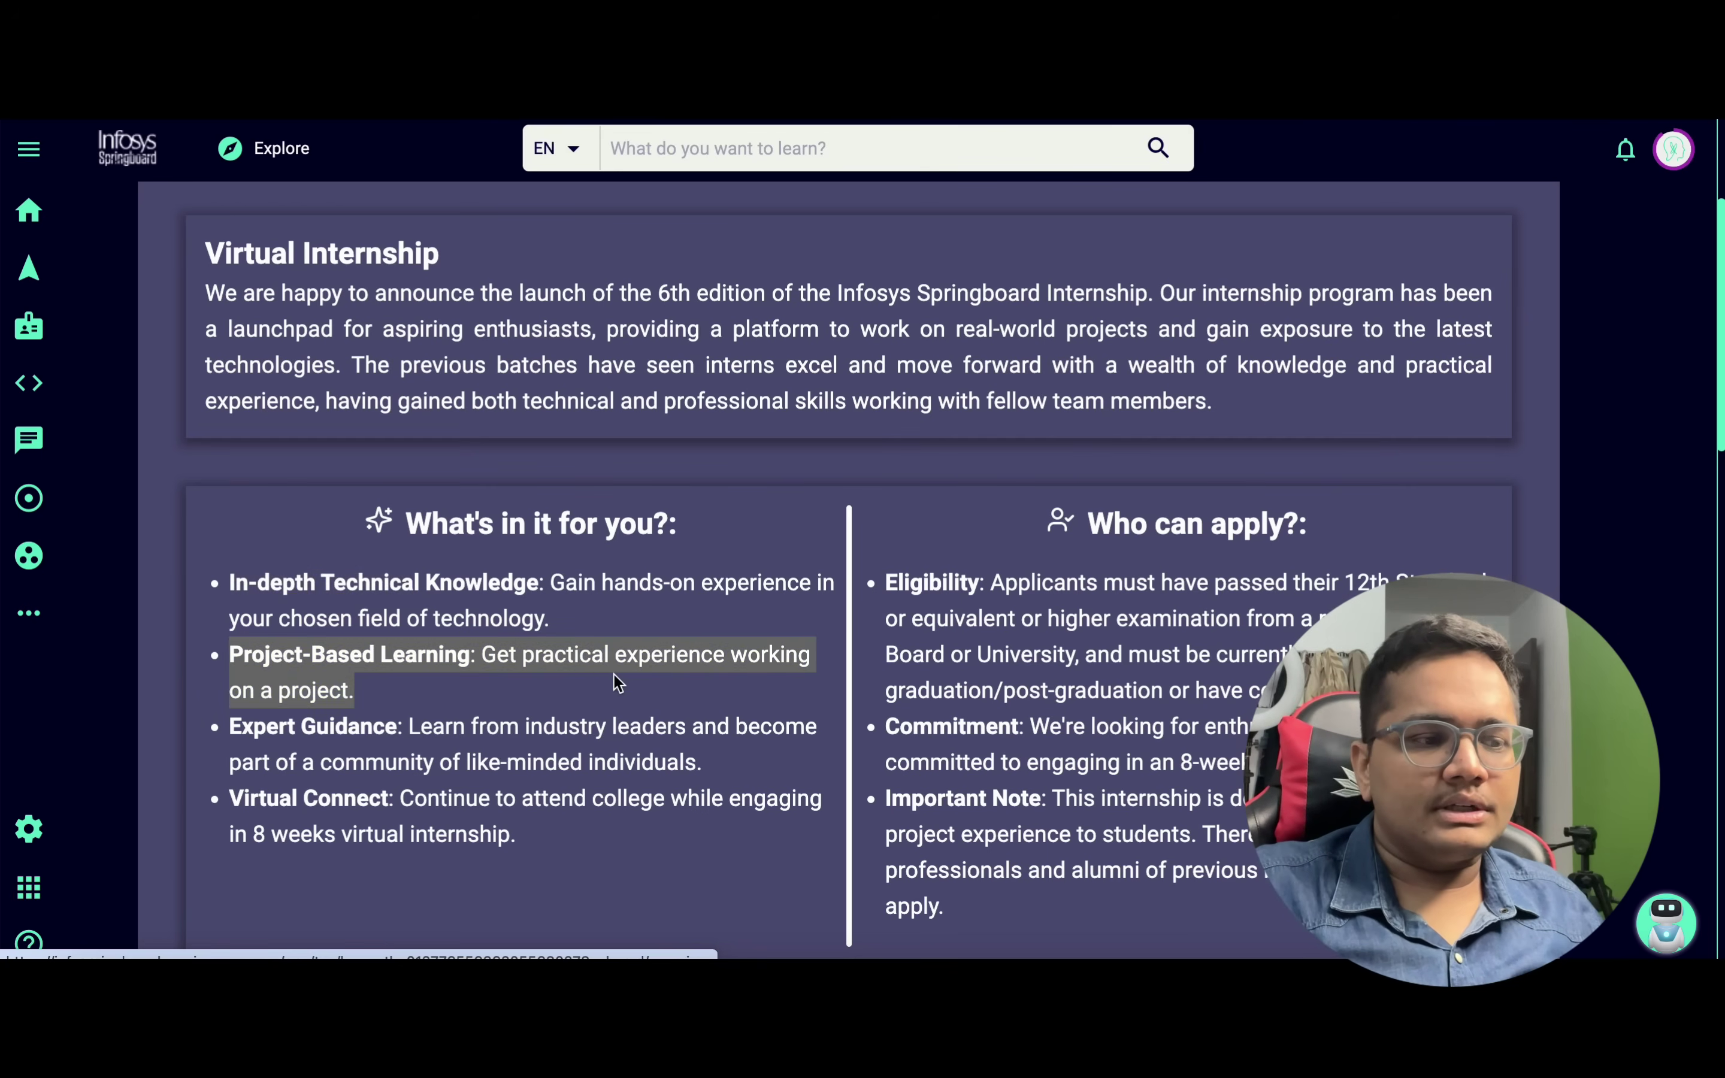
{"action": "left_click", "coordinate": [626, 674]}
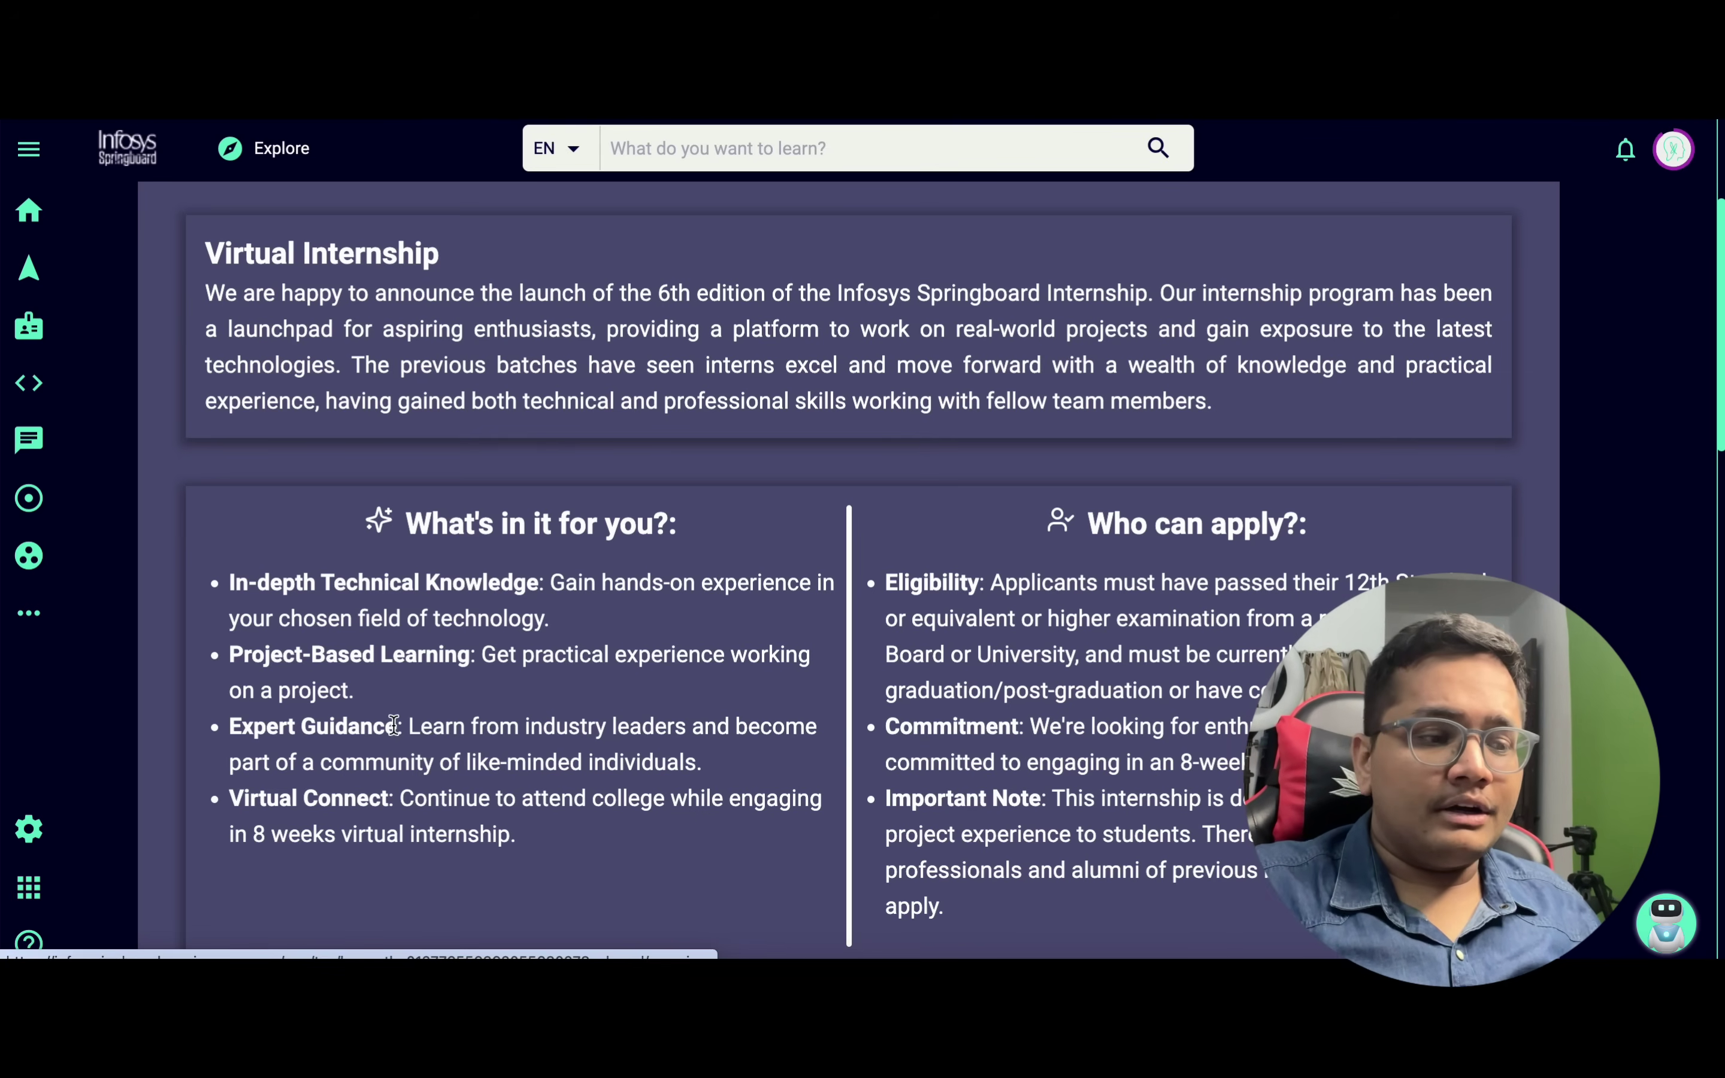
{"action": "left_click_drag", "start_coordinate": [397, 726], "coordinate": [794, 765]}
{"action": "left_click", "coordinate": [794, 765]}
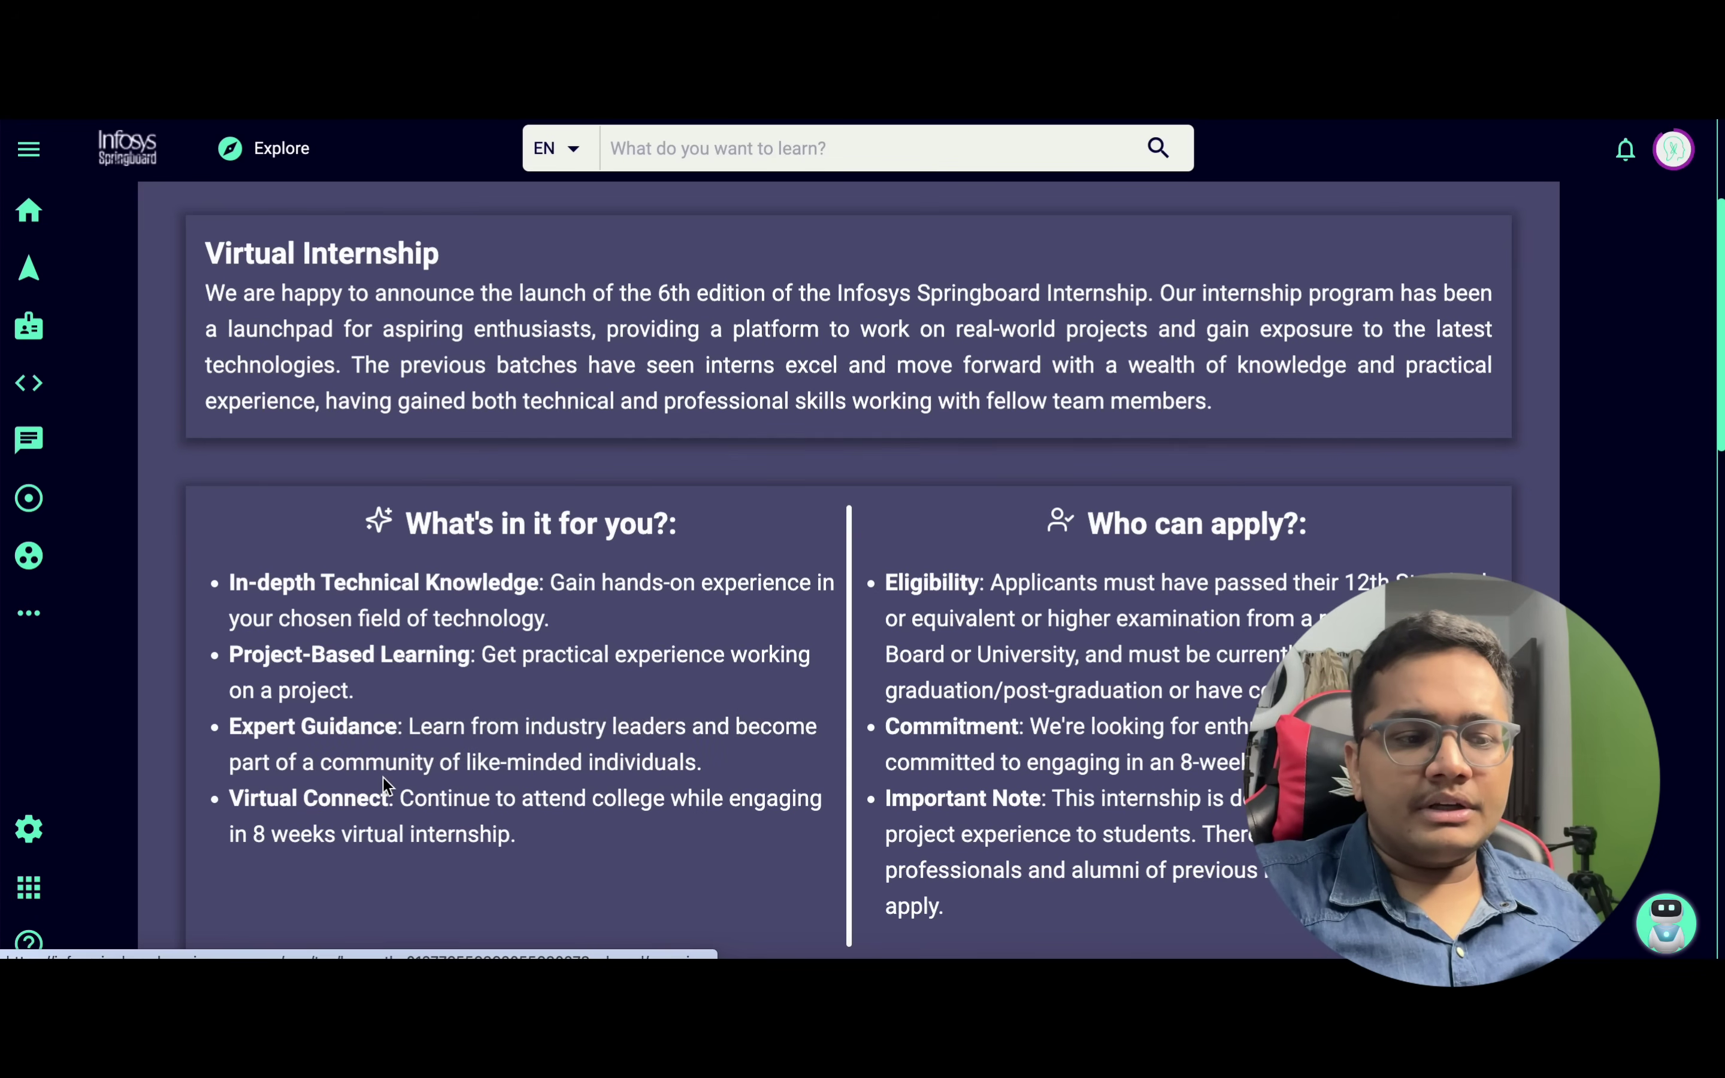
{"action": "left_click_drag", "start_coordinate": [386, 775], "coordinate": [556, 771]}
{"action": "left_click_drag", "start_coordinate": [364, 805], "coordinate": [627, 844]}
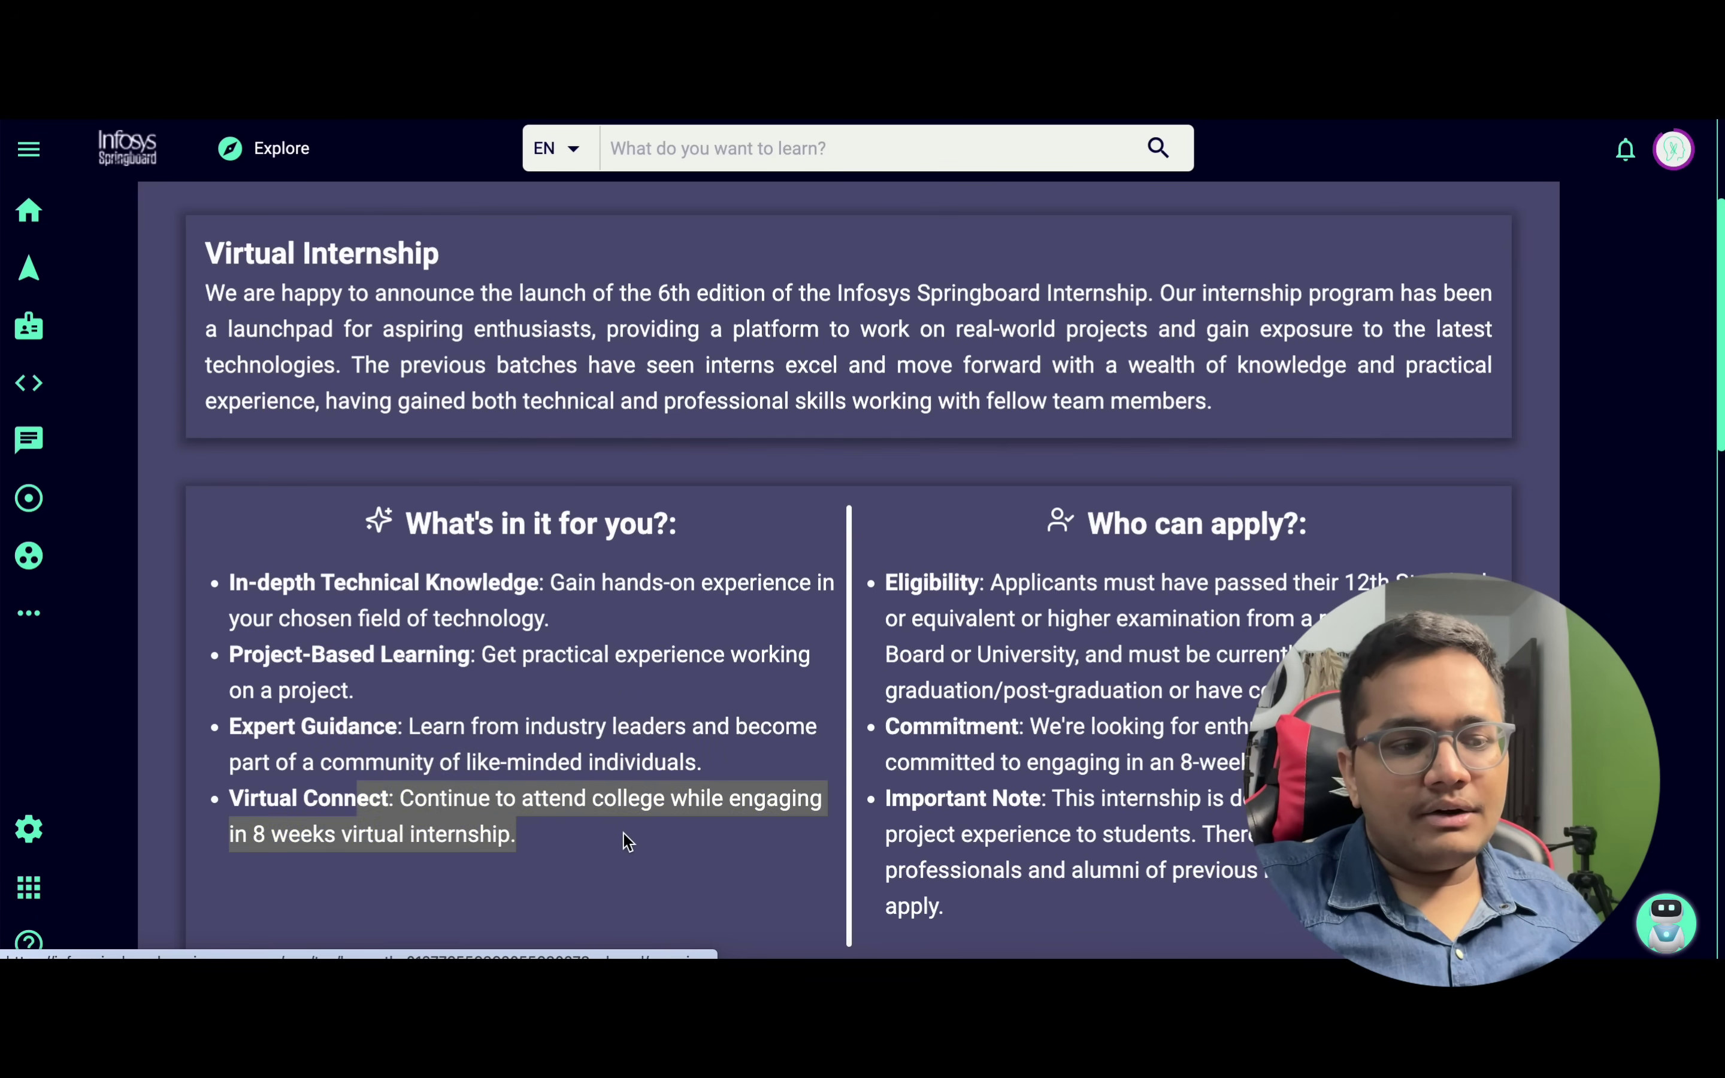
{"action": "left_click", "coordinate": [628, 843]}
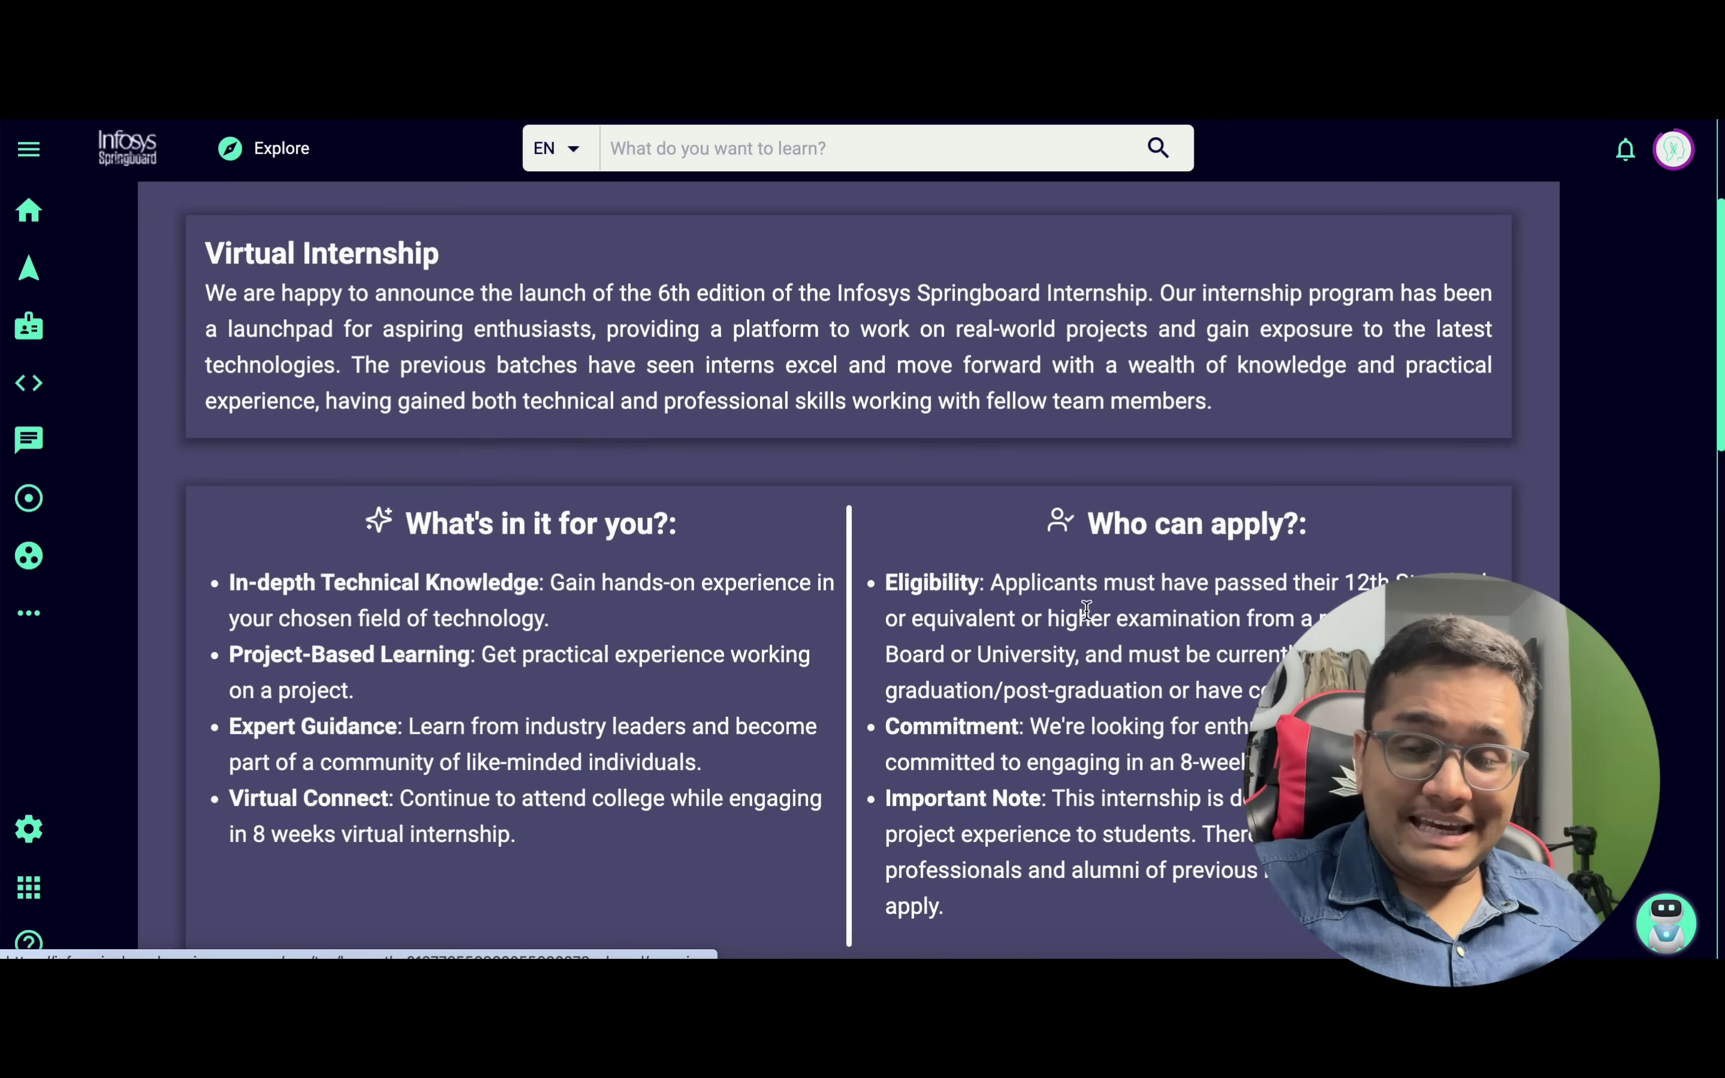
{"action": "left_click_drag", "start_coordinate": [1005, 587], "coordinate": [1419, 586]}
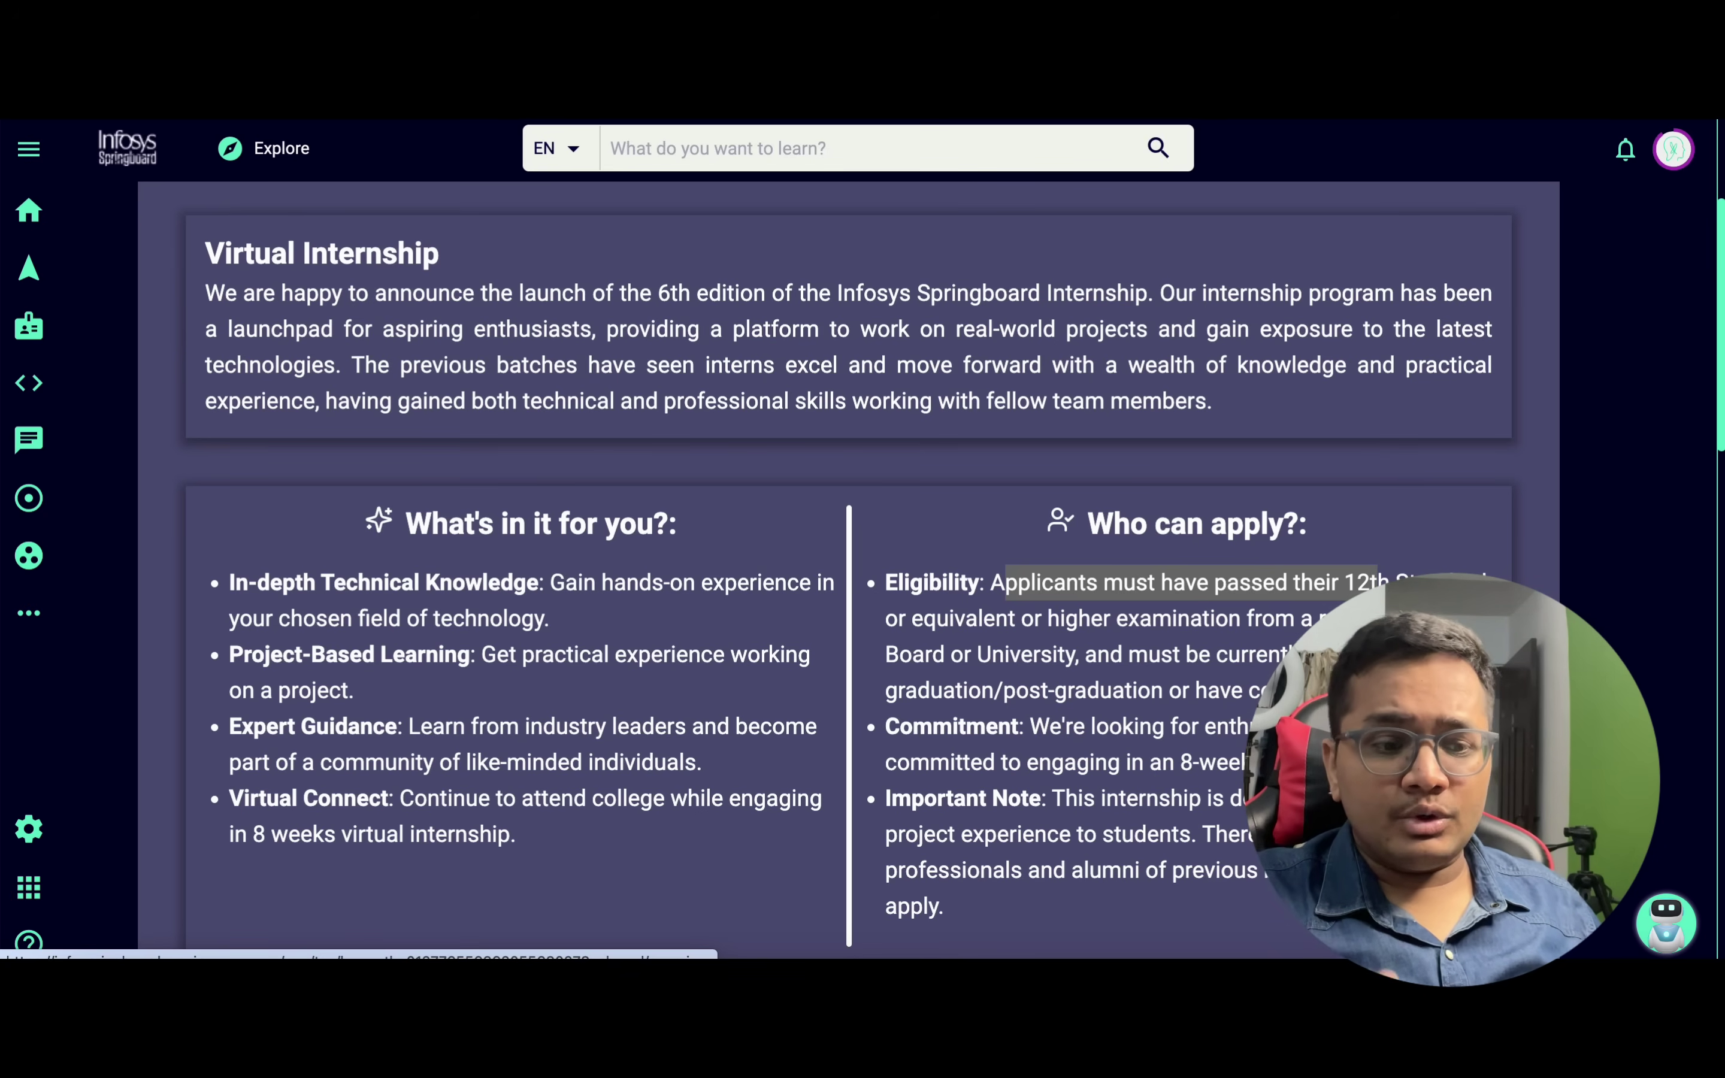
{"action": "scroll", "coordinate": [1247, 724], "scroll_direction": "down", "scroll_amount": 3}
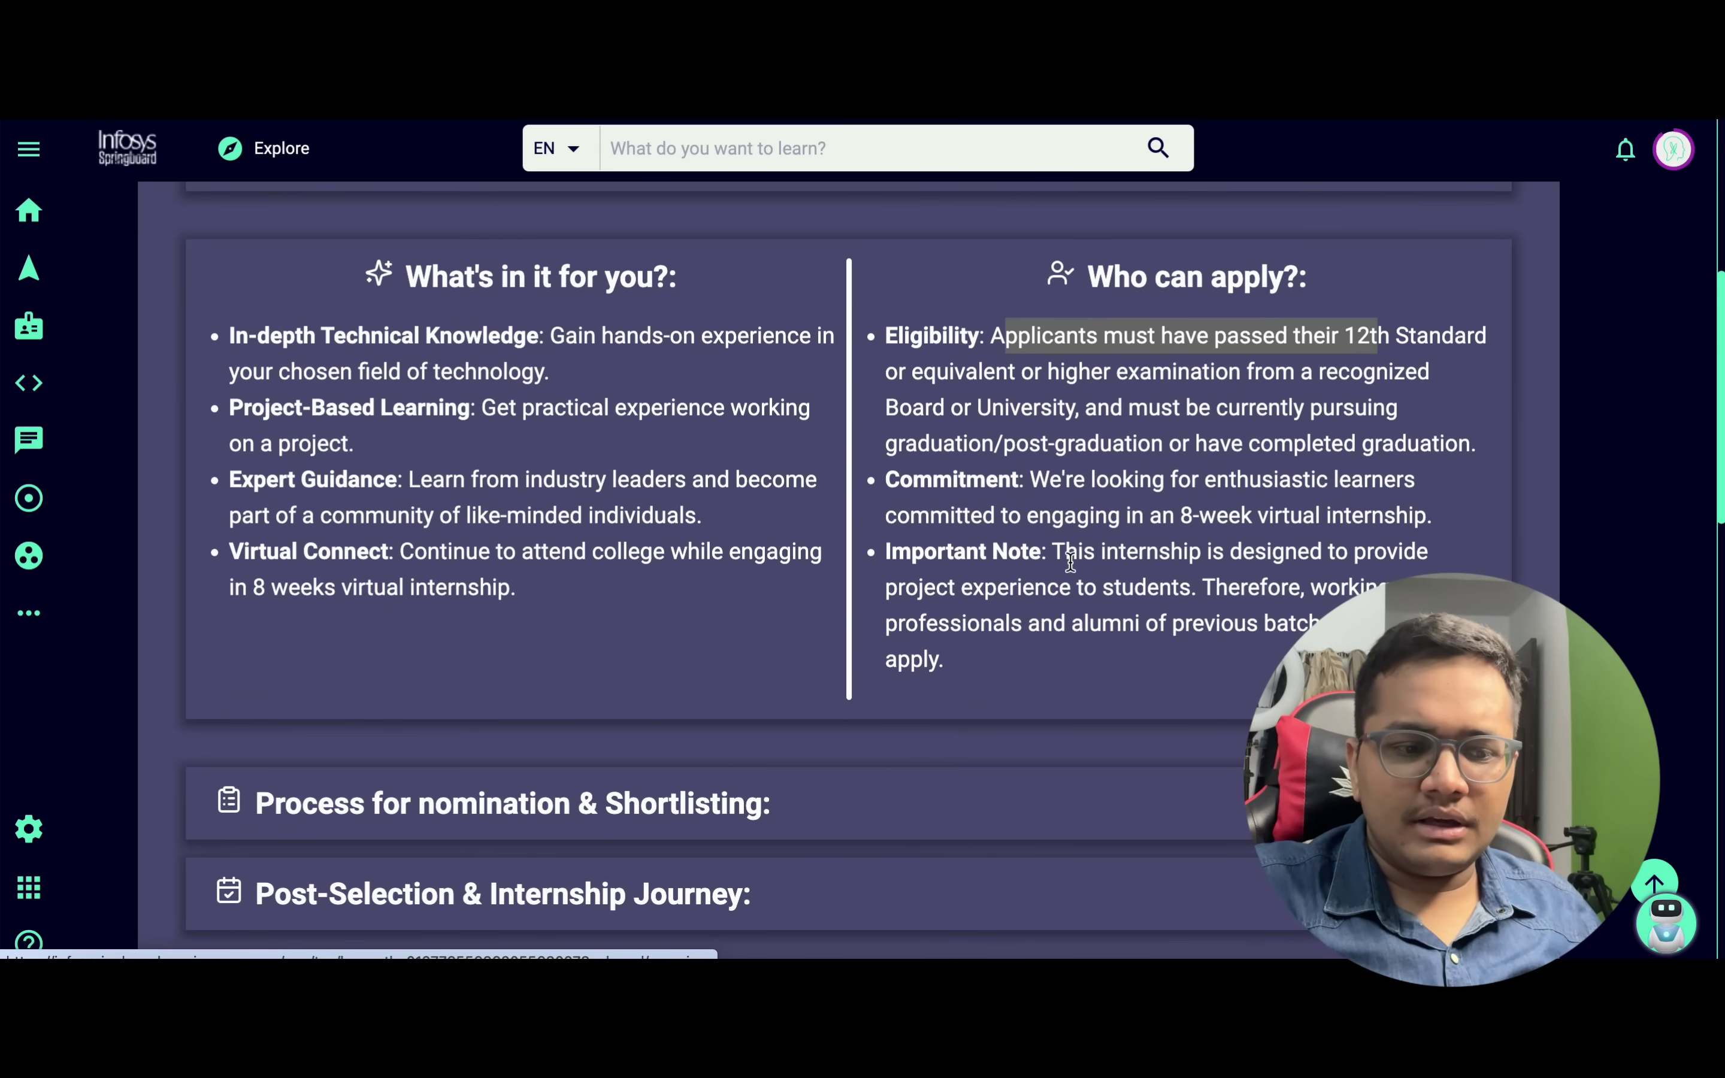
Expand 'Process for nomination & Shortlisting' and highlight the nomination deadline and Consistent ID Usage rule
{"action": "left_click_drag", "start_coordinate": [1052, 551], "coordinate": [1418, 579]}
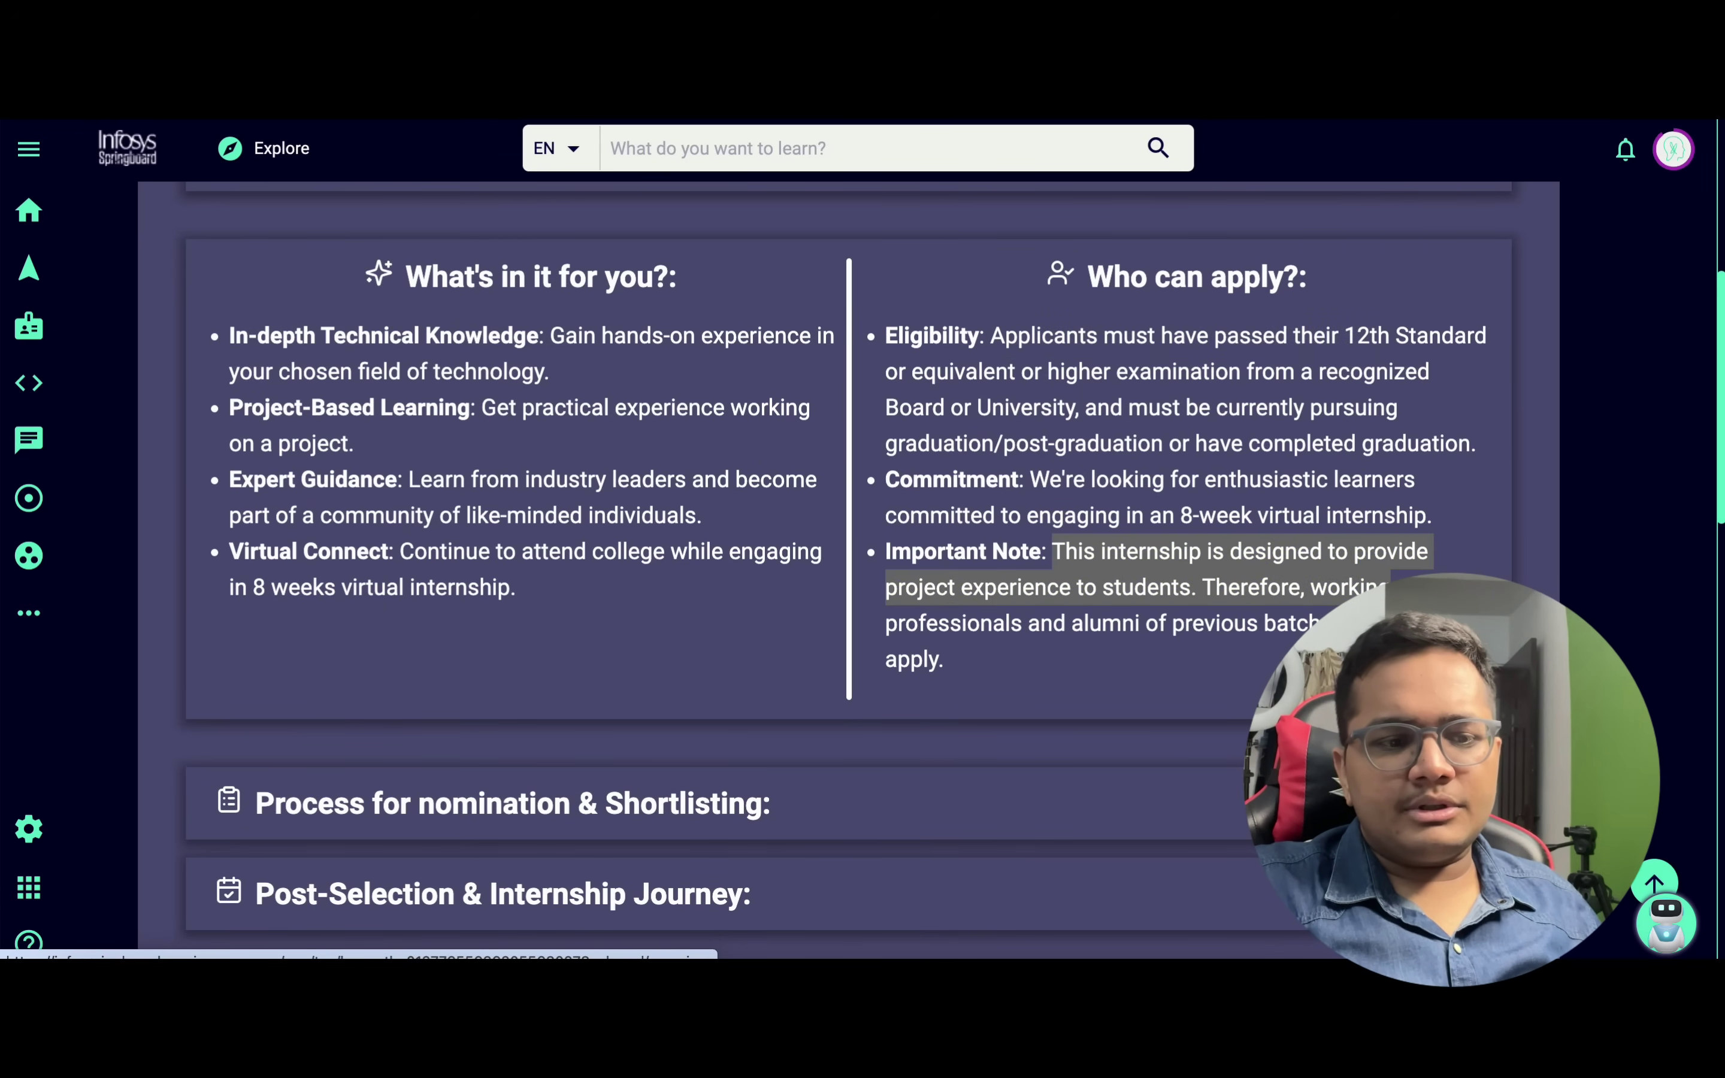
{"action": "left_click", "coordinate": [1419, 803]}
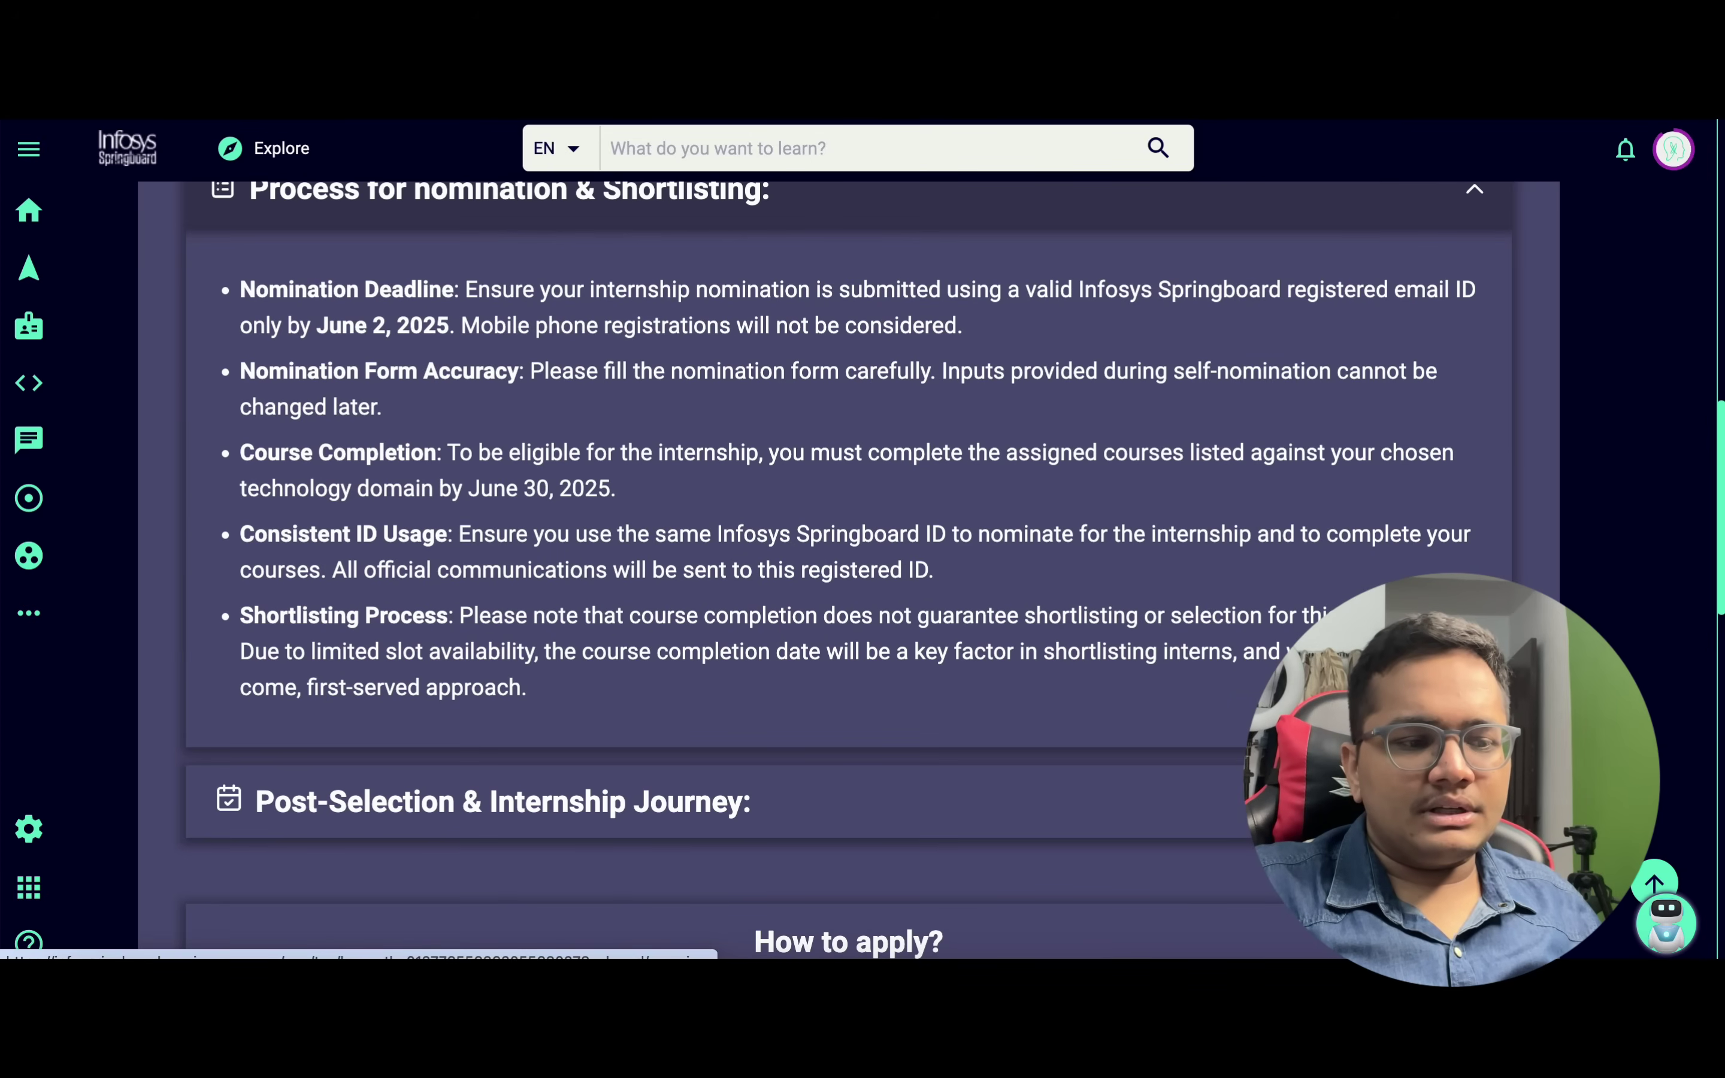
{"action": "left_click_drag", "start_coordinate": [465, 289], "coordinate": [1314, 314]}
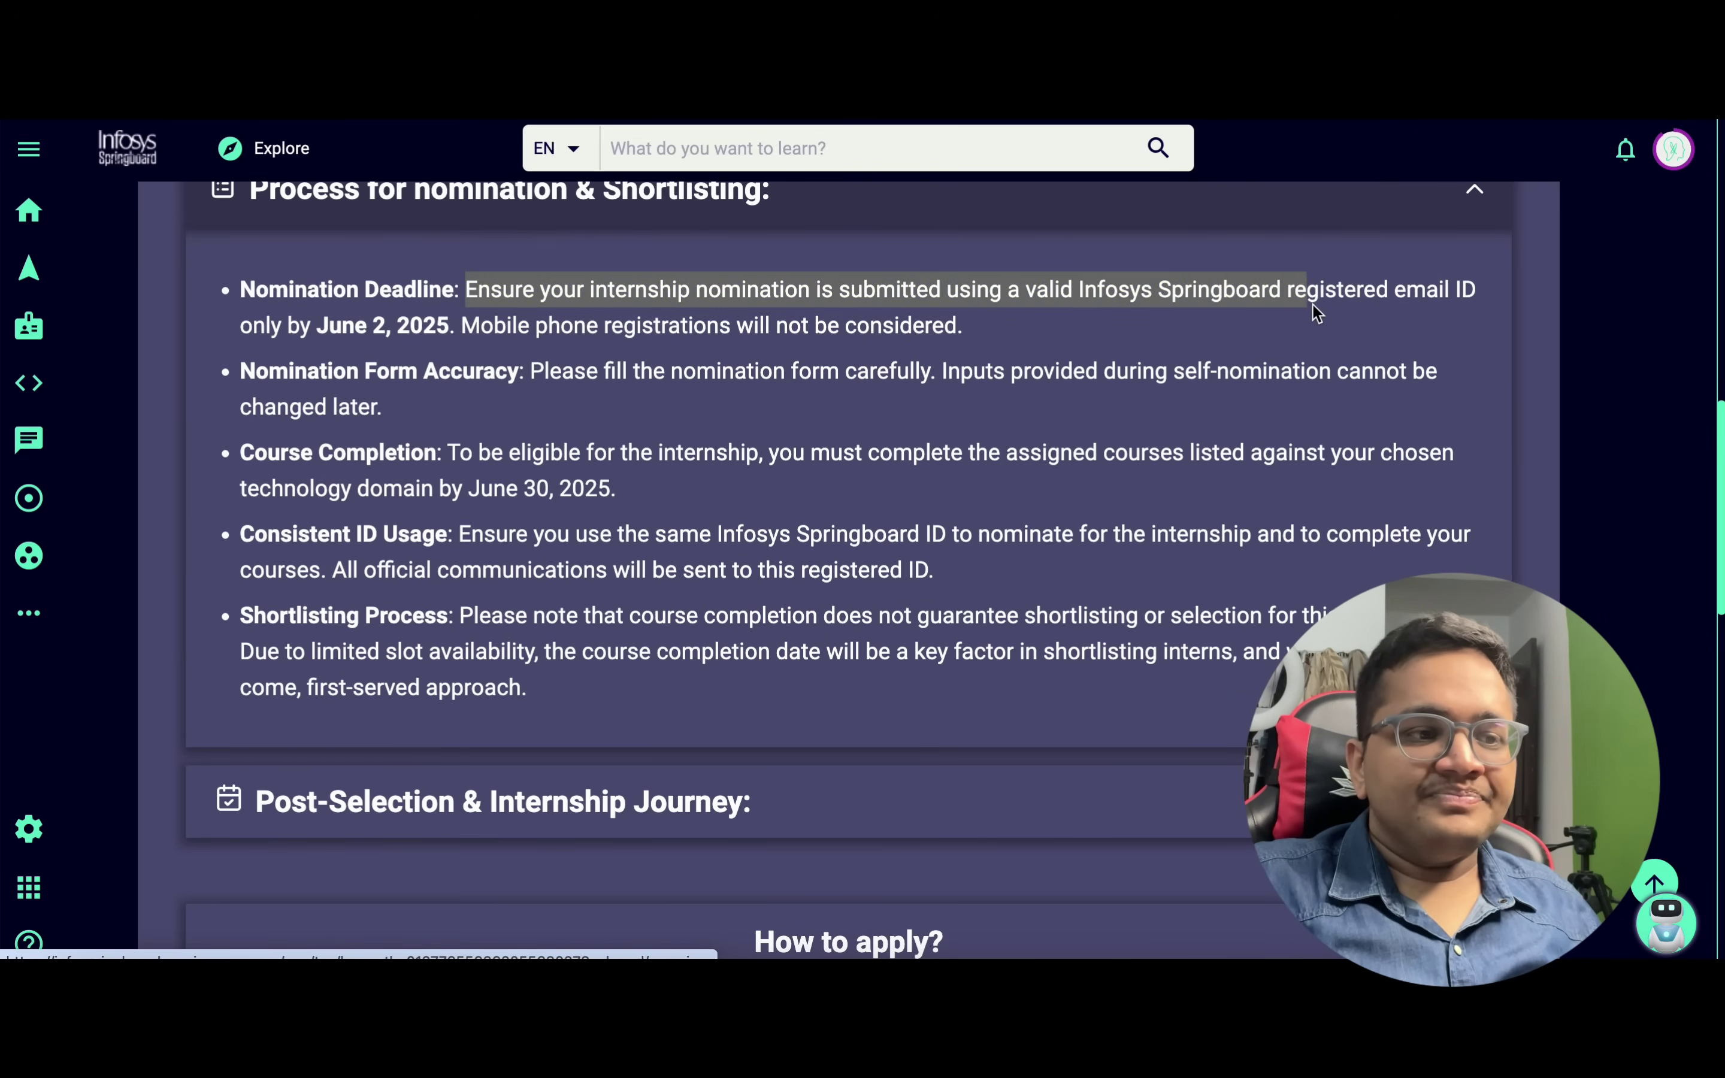
{"action": "left_click_drag", "start_coordinate": [472, 534], "coordinate": [898, 599]}
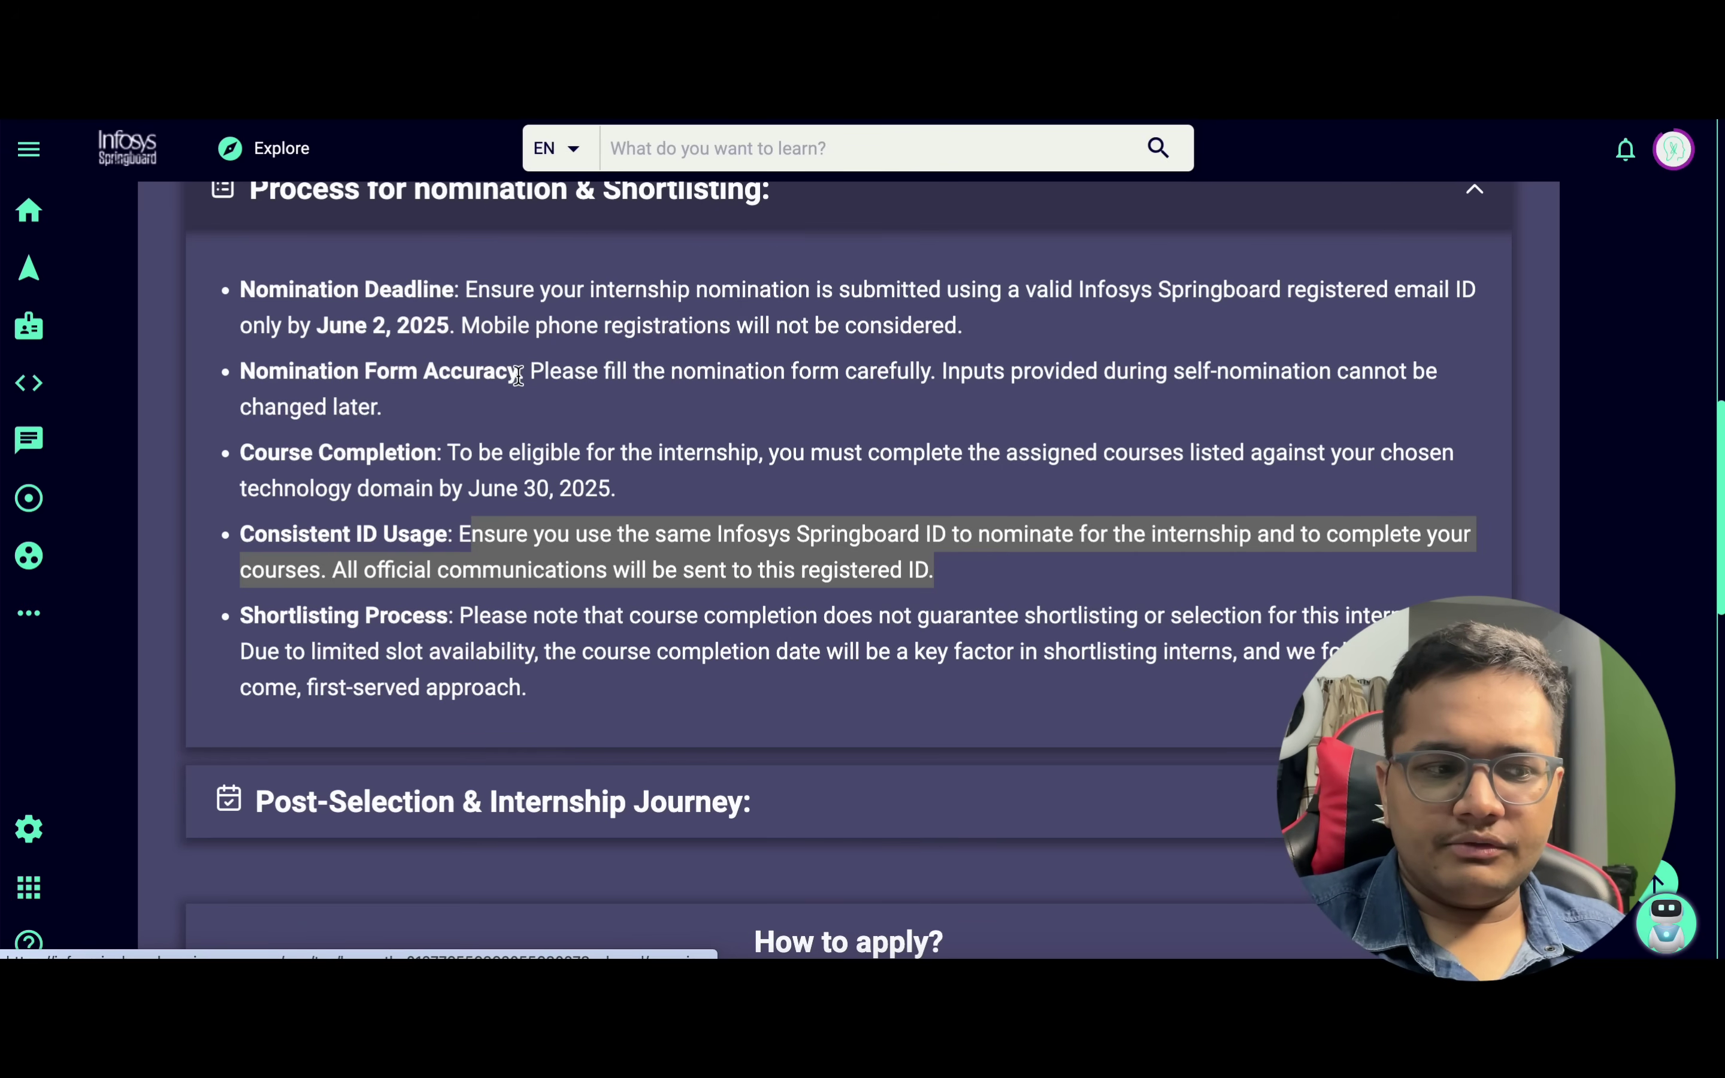
Highlight the Nomination Form Accuracy, course completion eligibility and Shortlisting Process criteria notes
{"action": "left_click_drag", "start_coordinate": [518, 371], "coordinate": [770, 411]}
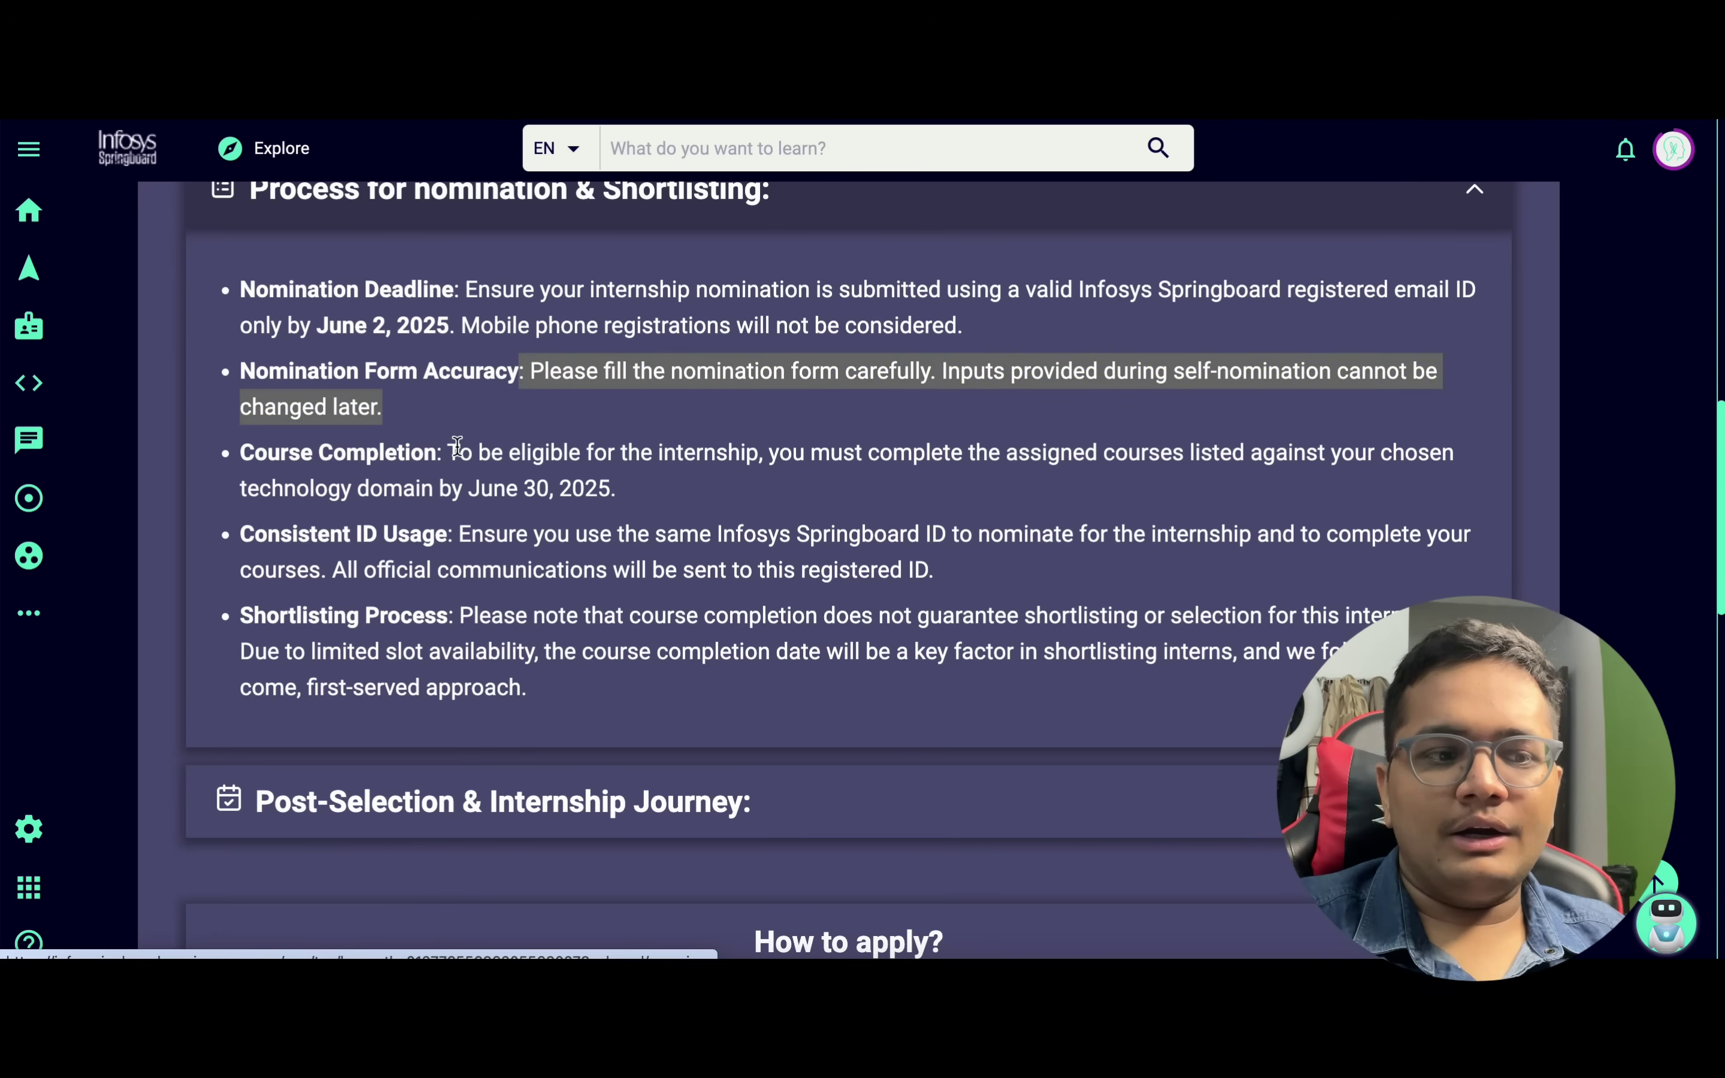
{"action": "left_click_drag", "start_coordinate": [460, 453], "coordinate": [616, 458]}
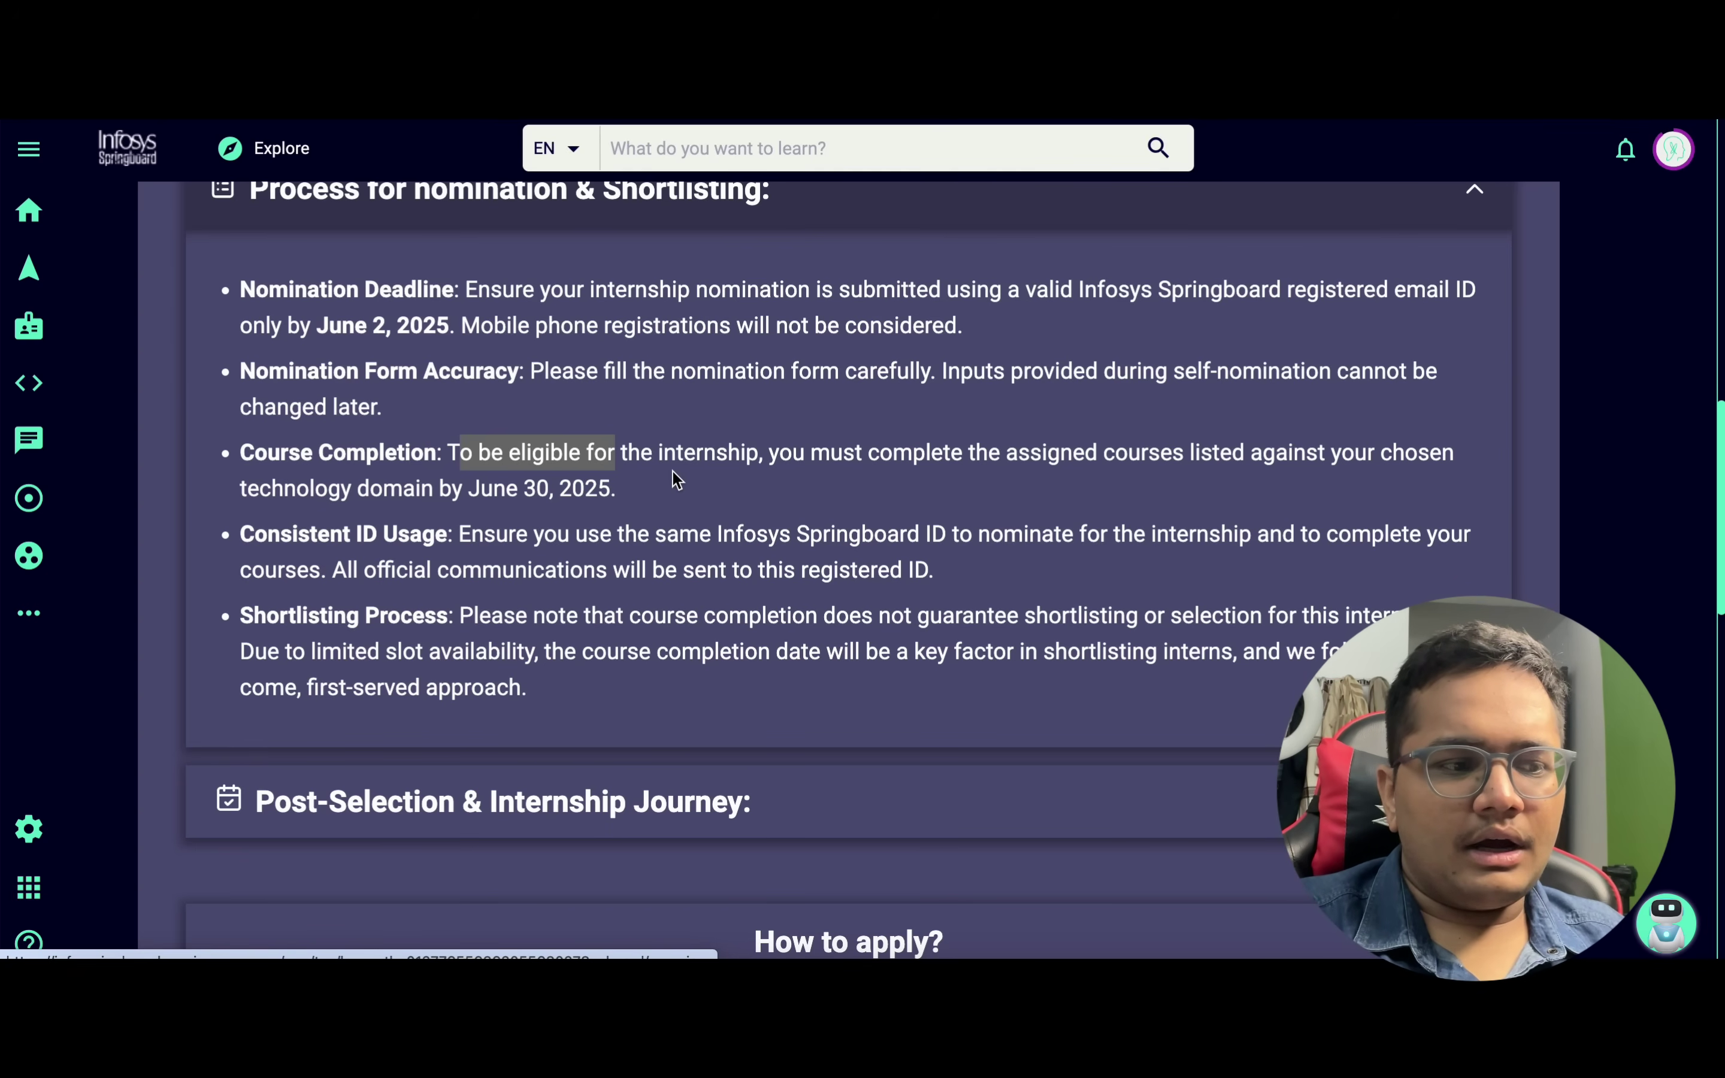
{"action": "left_click", "coordinate": [442, 538]}
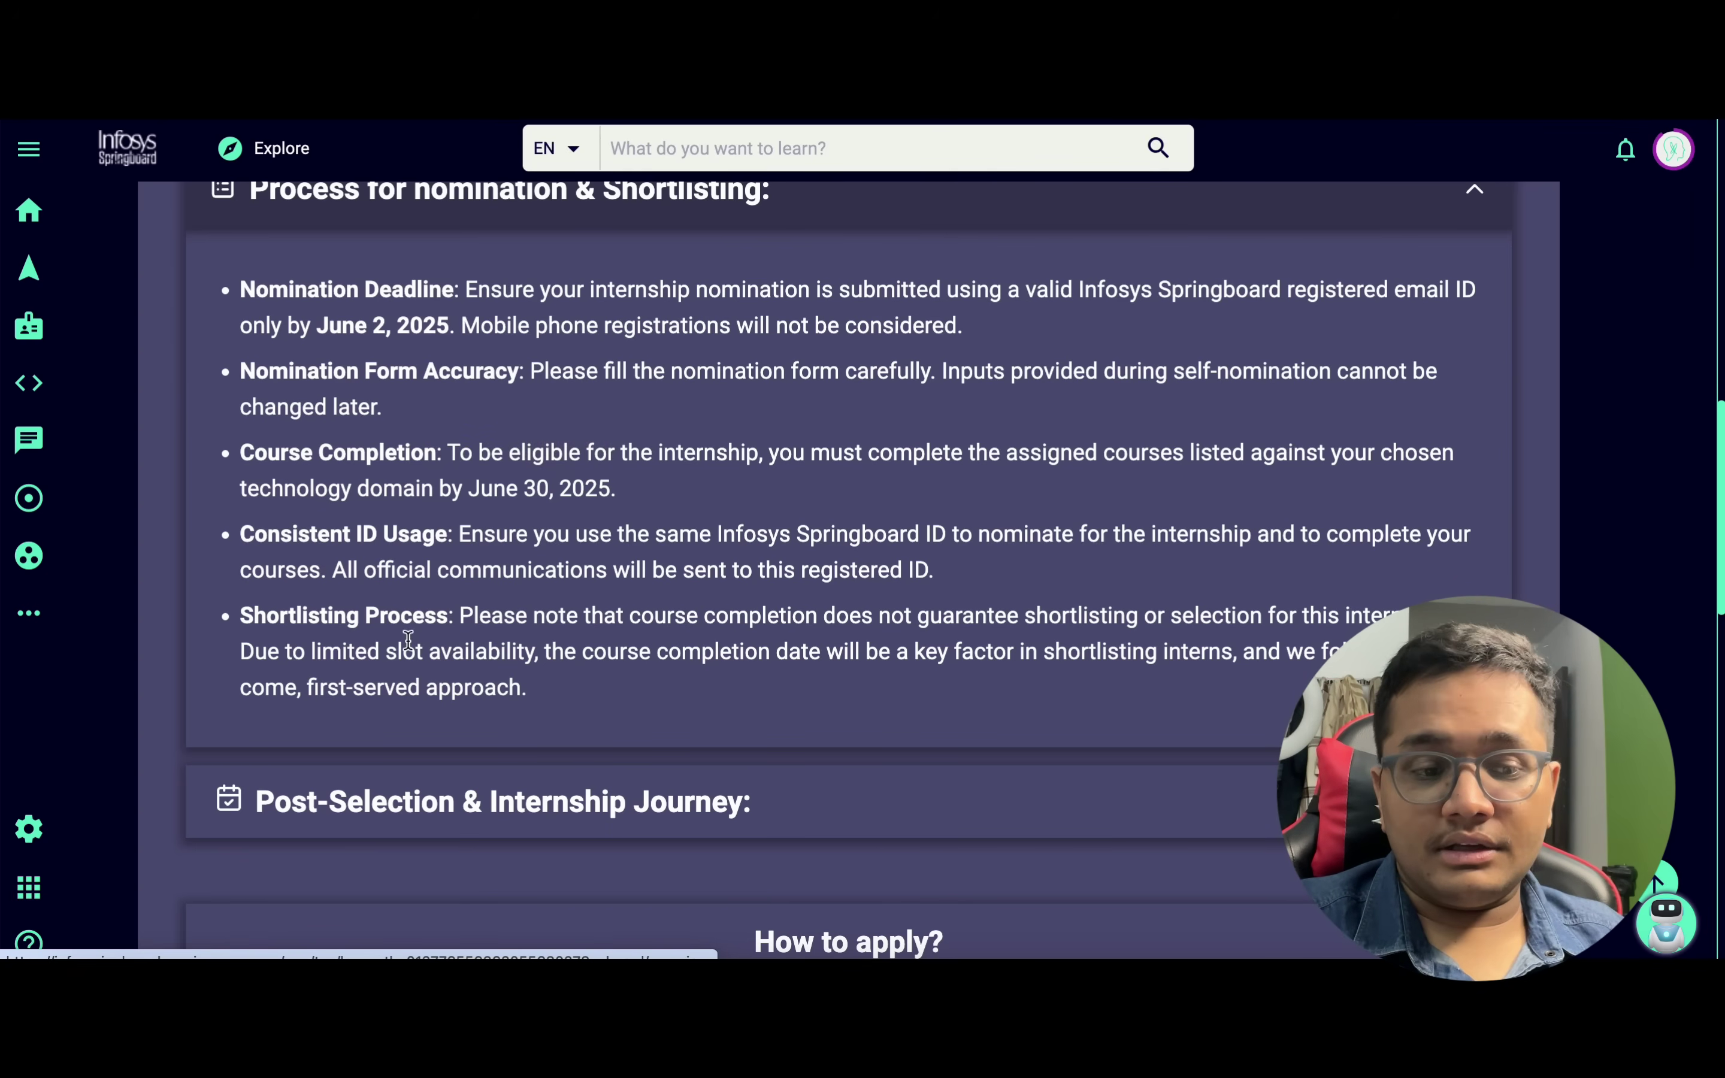
{"action": "left_click_drag", "start_coordinate": [462, 615], "coordinate": [975, 614]}
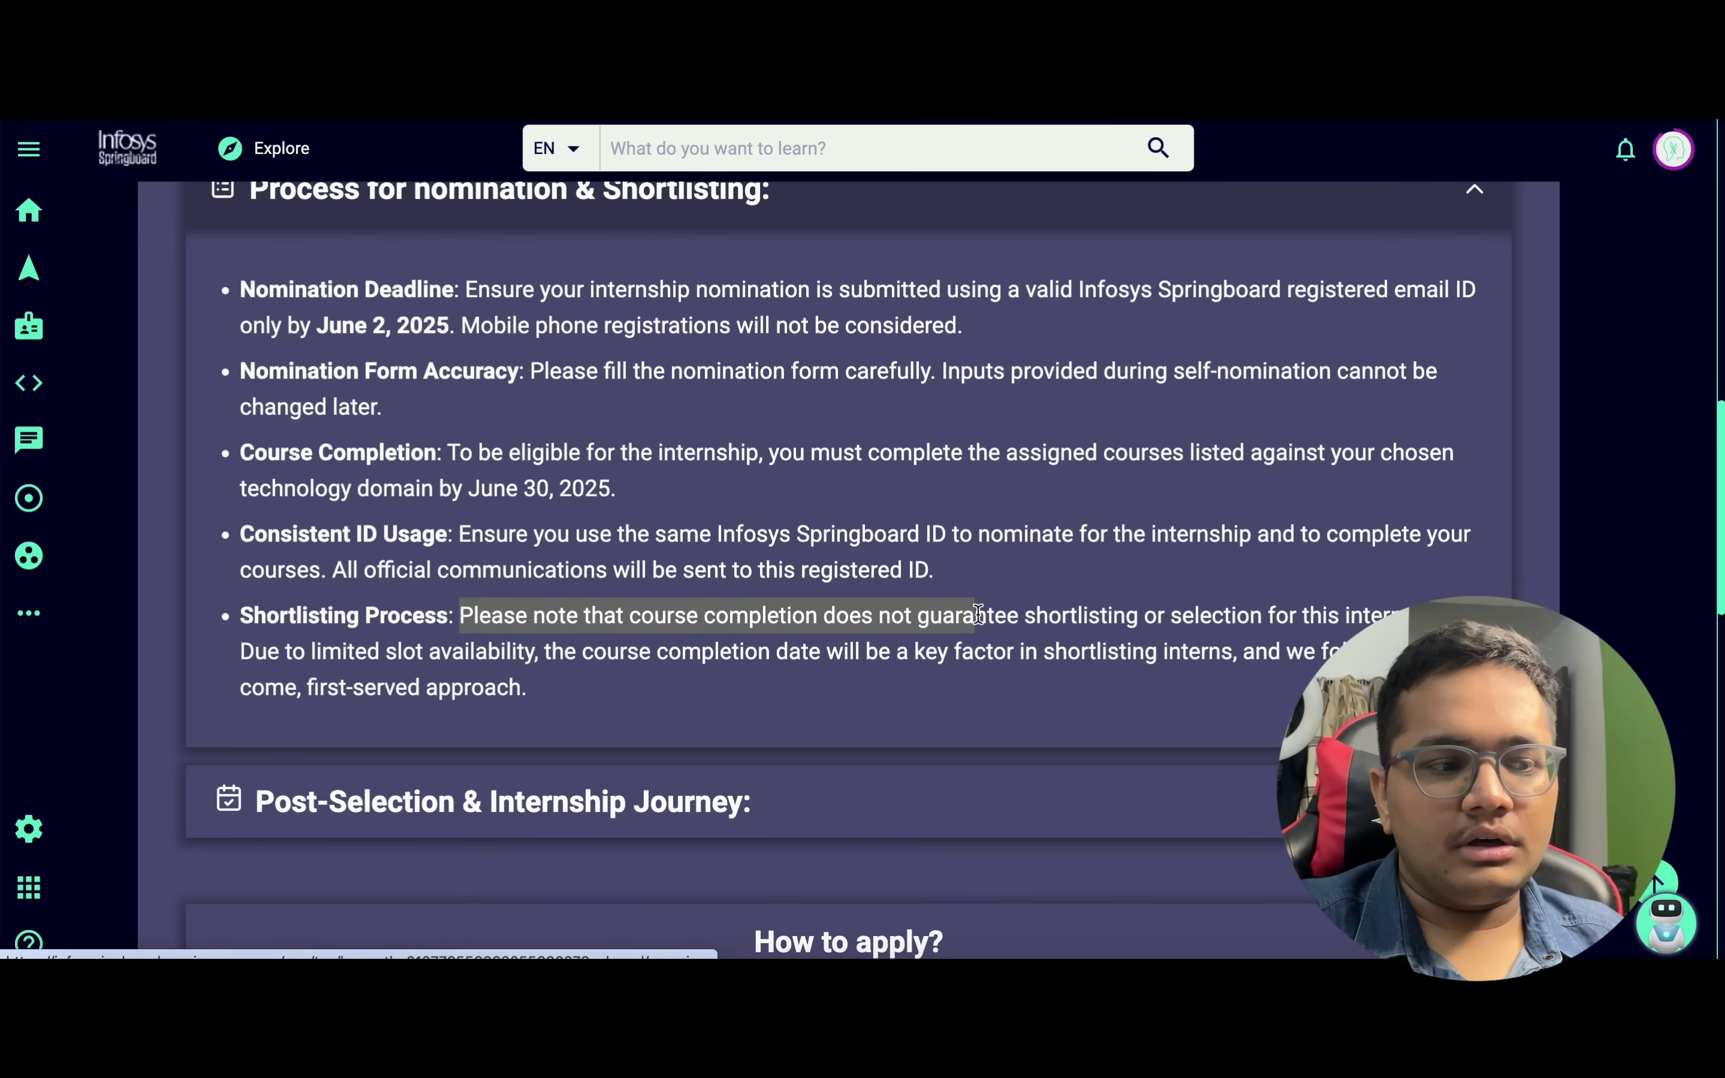
{"action": "scroll", "coordinate": [978, 615], "scroll_direction": "down", "scroll_amount": 2}
{"action": "left_click_drag", "start_coordinate": [543, 493], "coordinate": [1474, 517]}
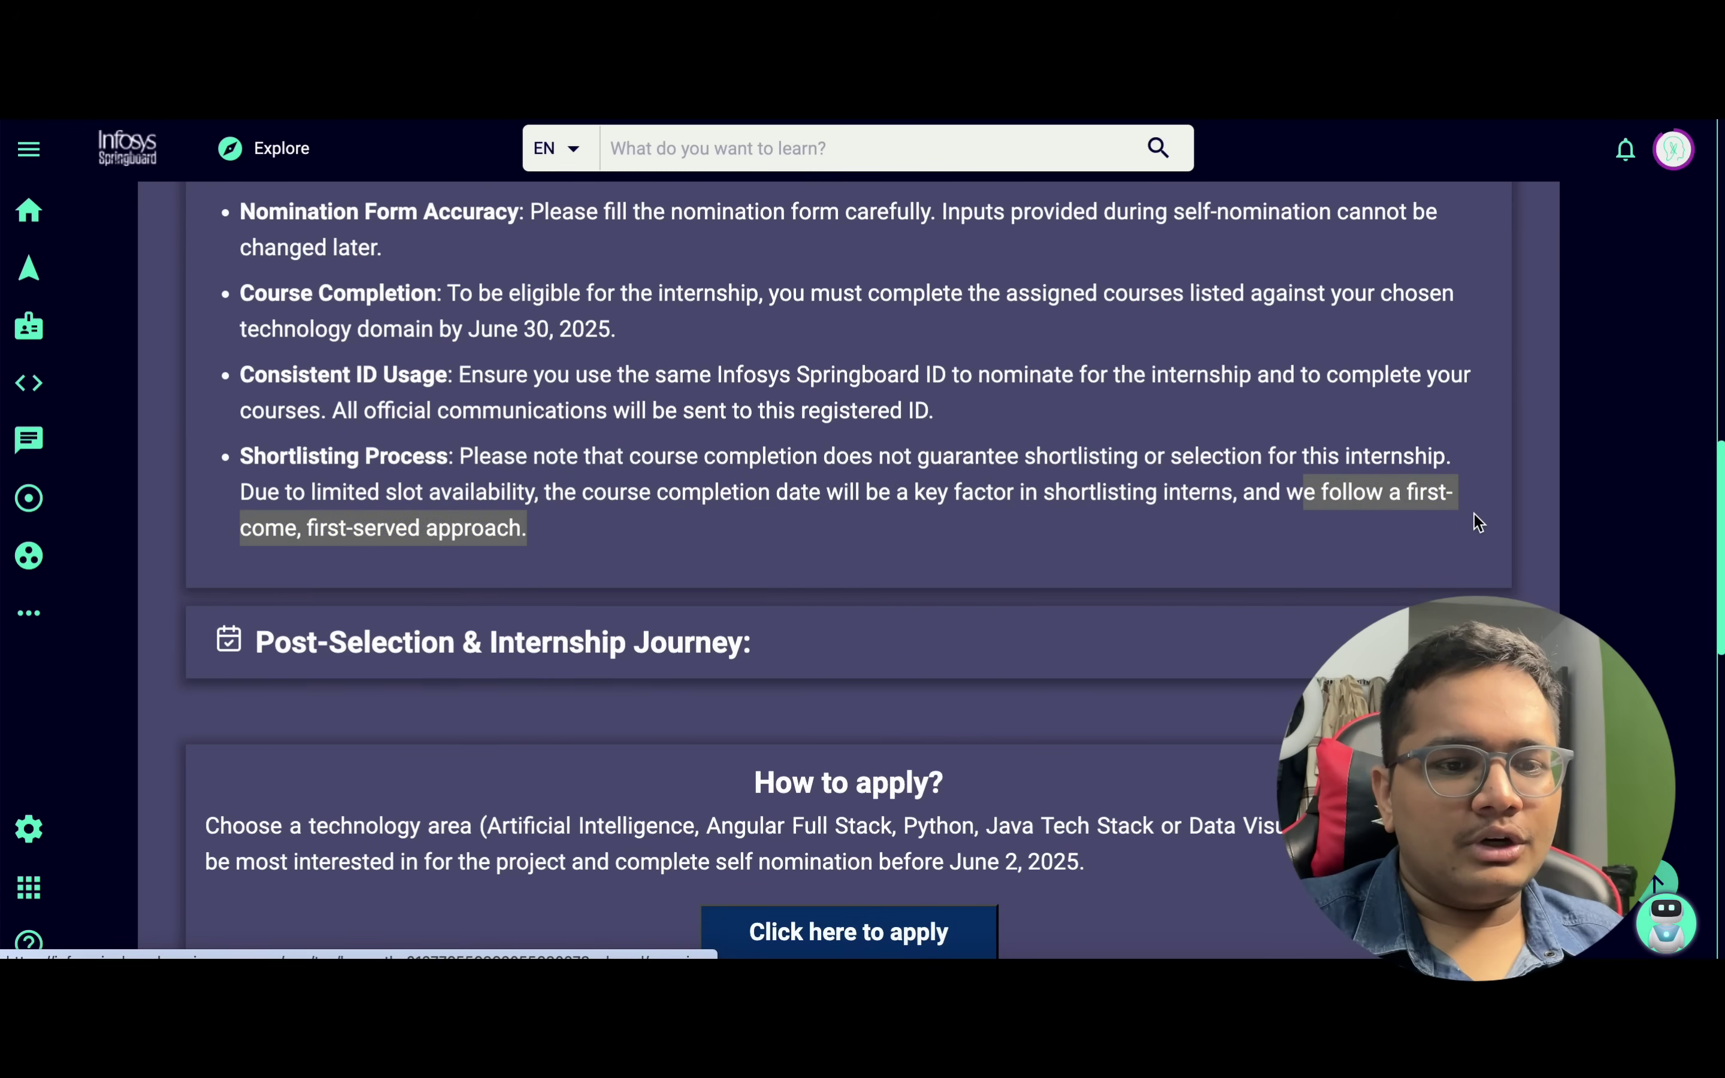
{"action": "scroll", "coordinate": [1474, 523], "scroll_direction": "down", "scroll_amount": 2}
Expand 'Post-Selection & Internship Journey' and highlight the Batch Allocation and Stay Updated points
{"action": "left_click", "coordinate": [1474, 521]}
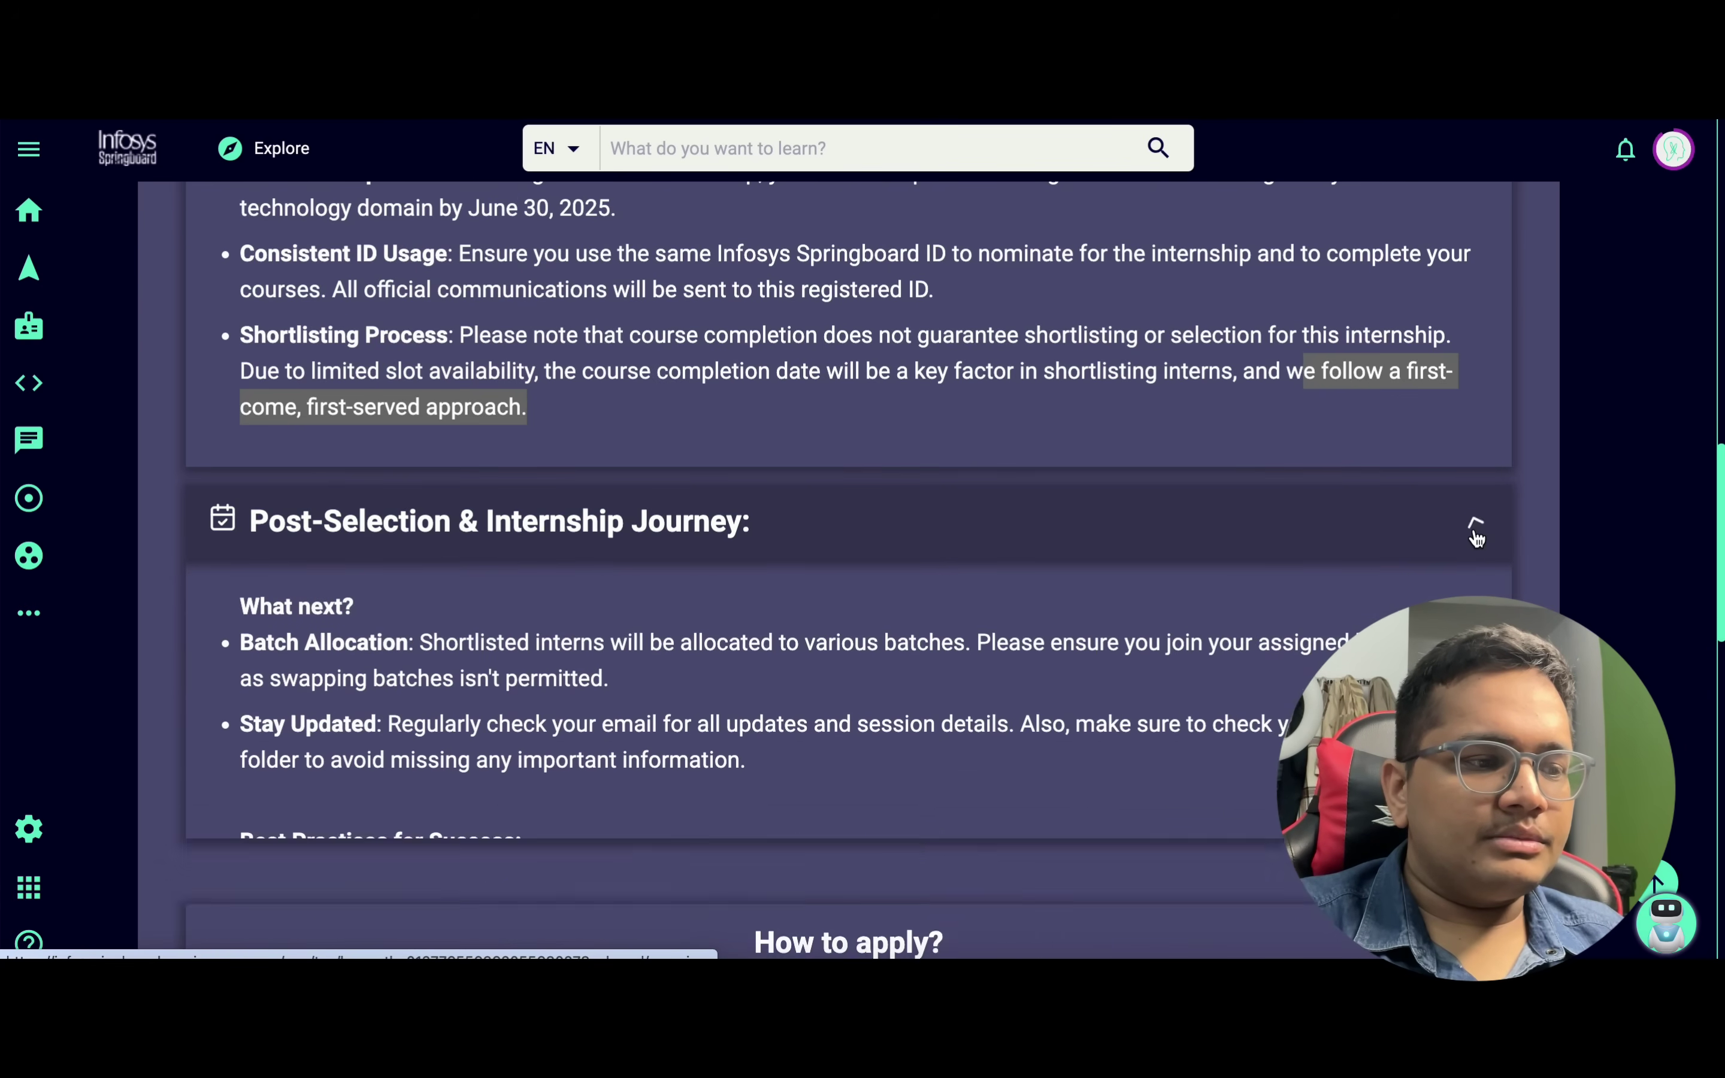
{"action": "scroll", "coordinate": [1177, 686], "scroll_direction": "down", "scroll_amount": 4}
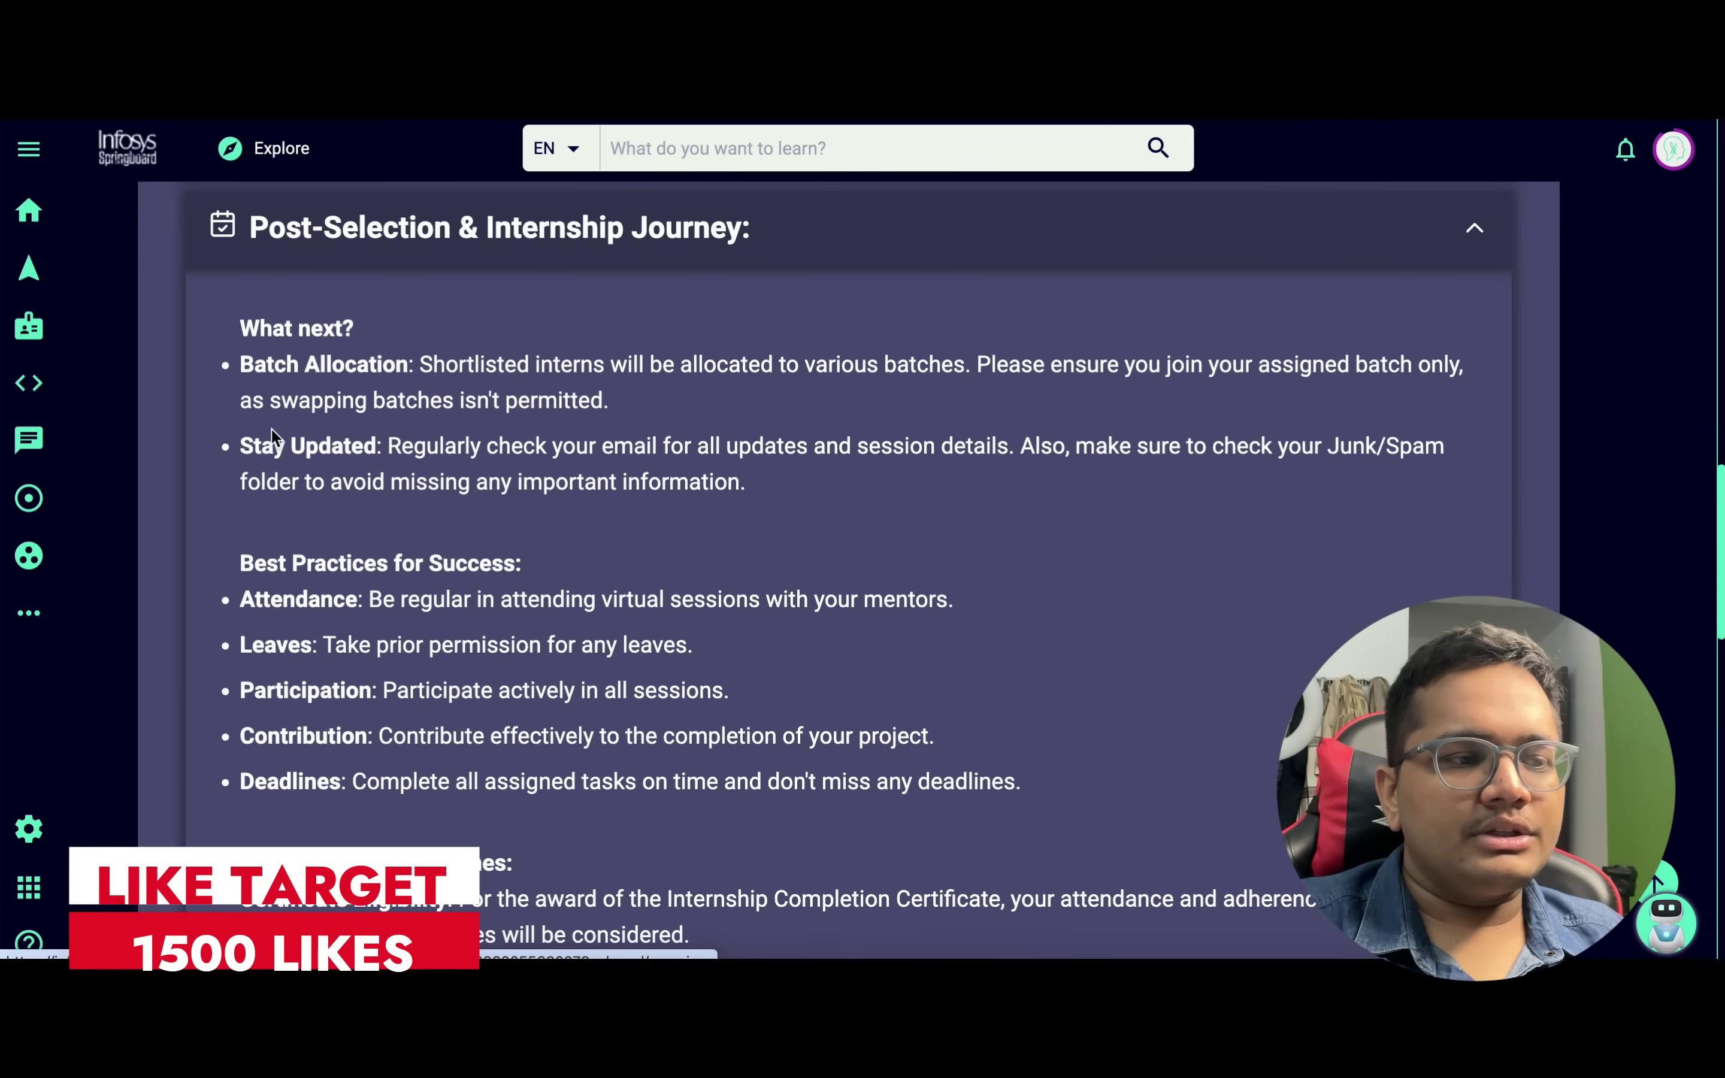
{"action": "left_click_drag", "start_coordinate": [241, 366], "coordinate": [479, 366]}
{"action": "left_click_drag", "start_coordinate": [262, 446], "coordinate": [443, 447]}
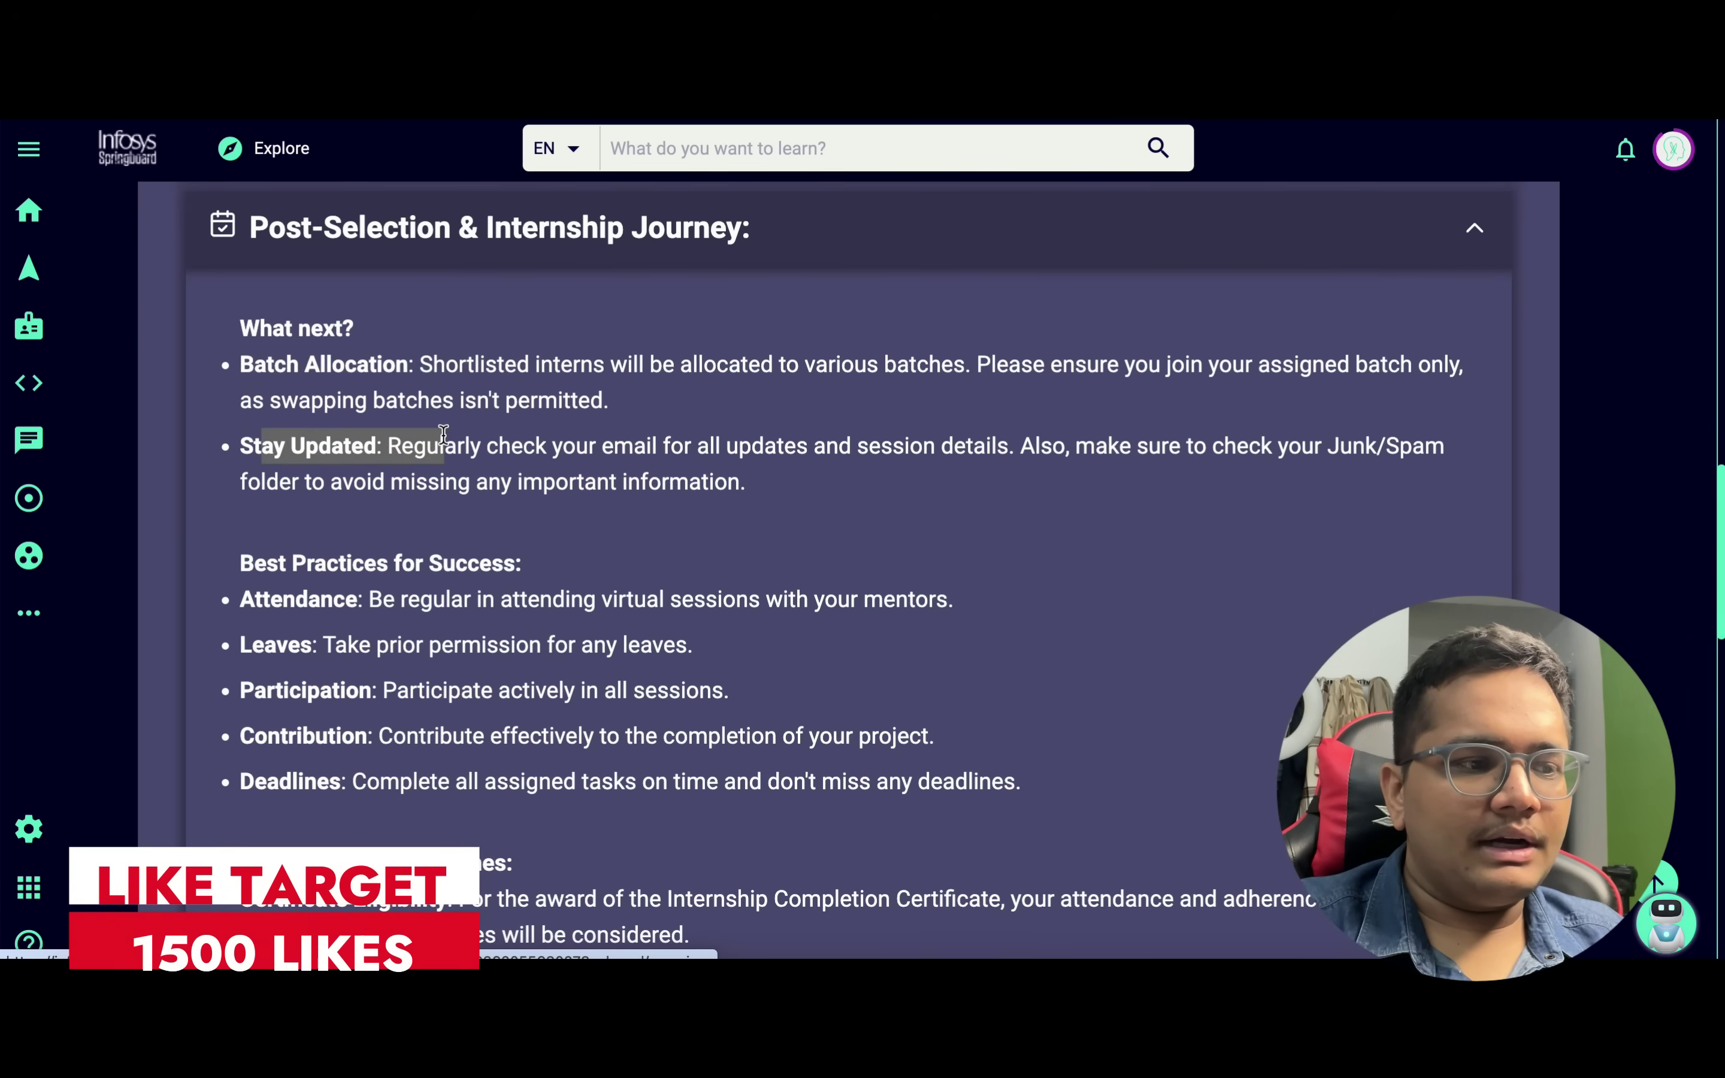
{"action": "scroll", "coordinate": [517, 722], "scroll_direction": "down", "scroll_amount": 3}
{"action": "left_click", "coordinate": [269, 374]}
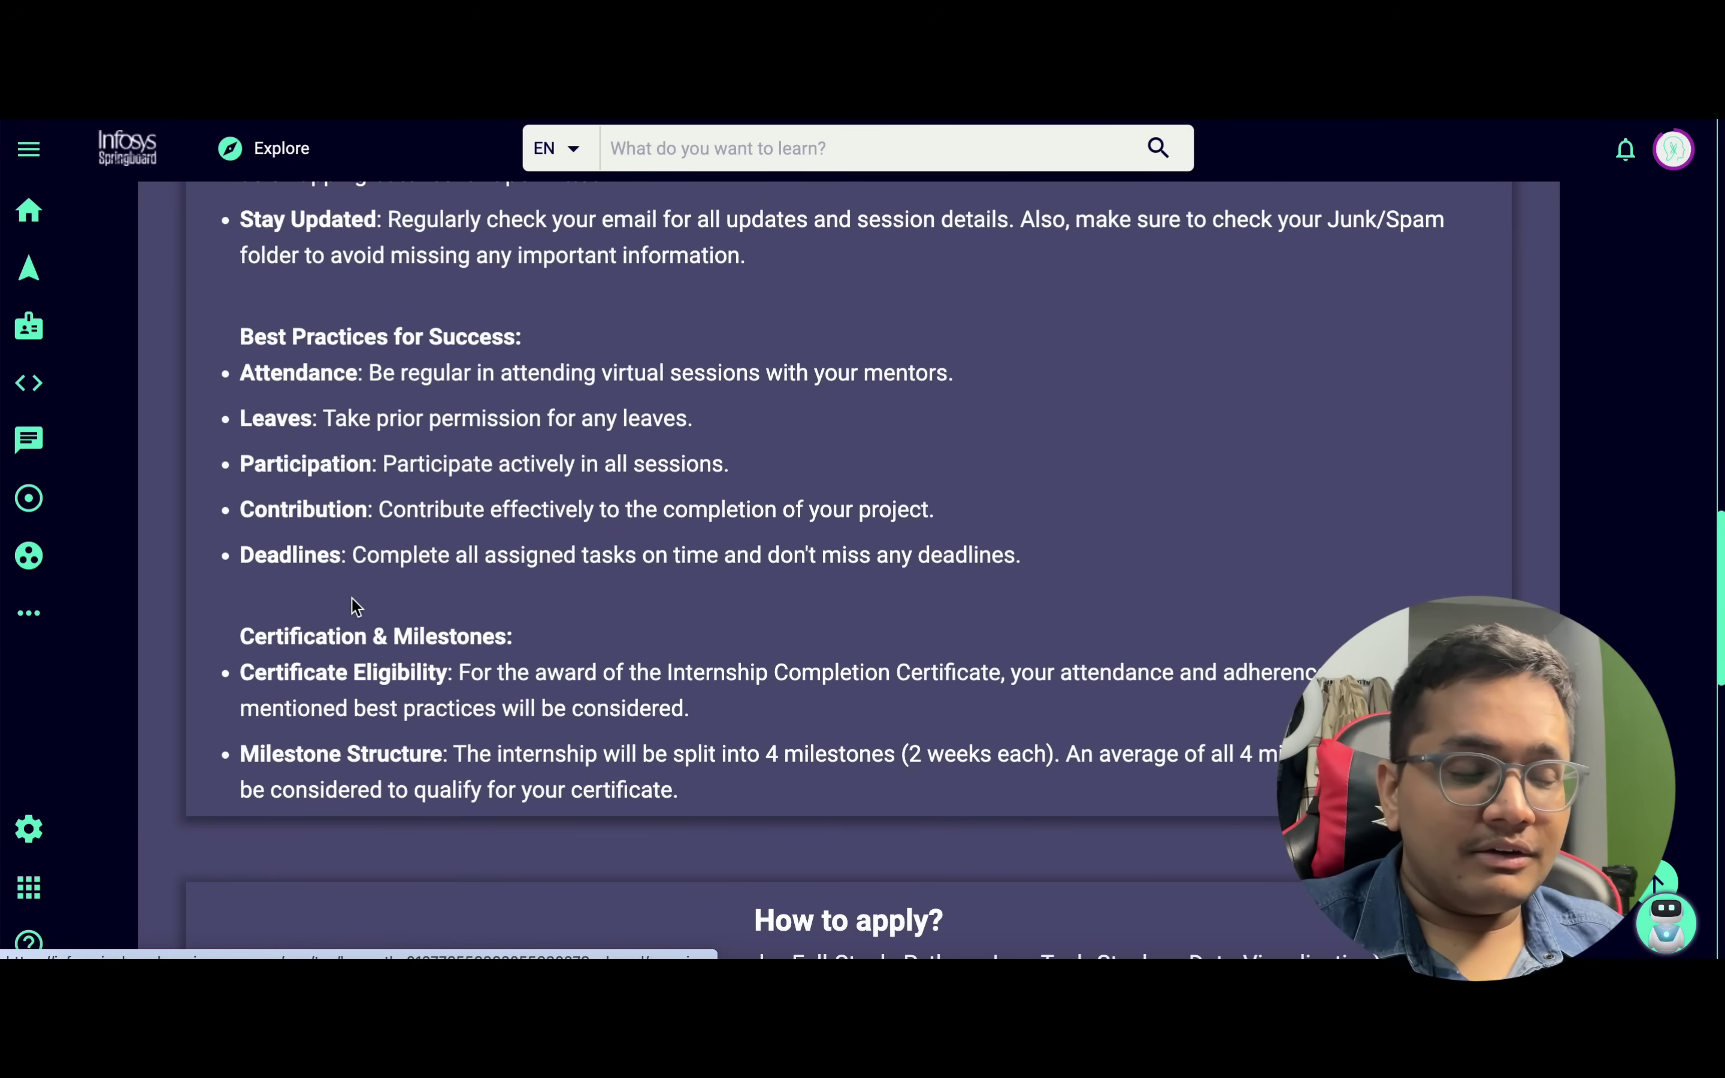
Highlight the Certificate Eligibility rule and the Milestone Structure description
{"action": "scroll", "coordinate": [356, 606], "scroll_direction": "down", "scroll_amount": 2}
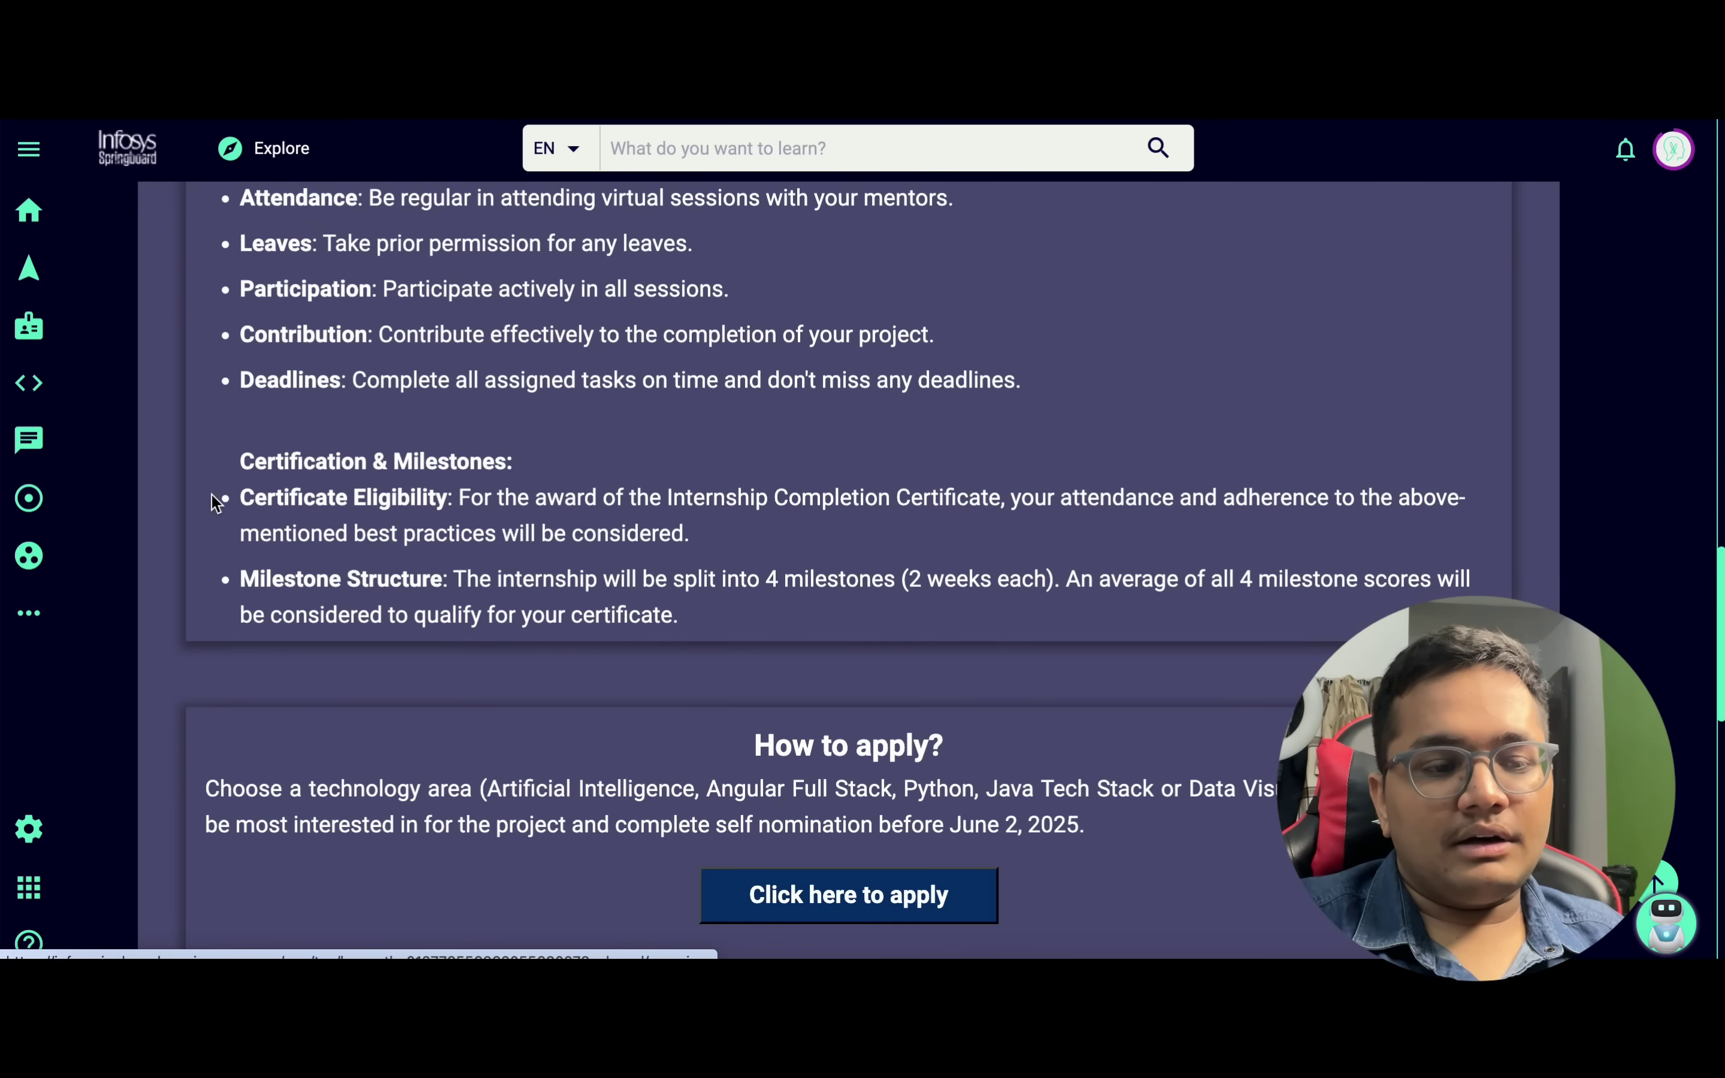
{"action": "left_click_drag", "start_coordinate": [221, 497], "coordinate": [839, 523]}
{"action": "left_click", "coordinate": [841, 522]}
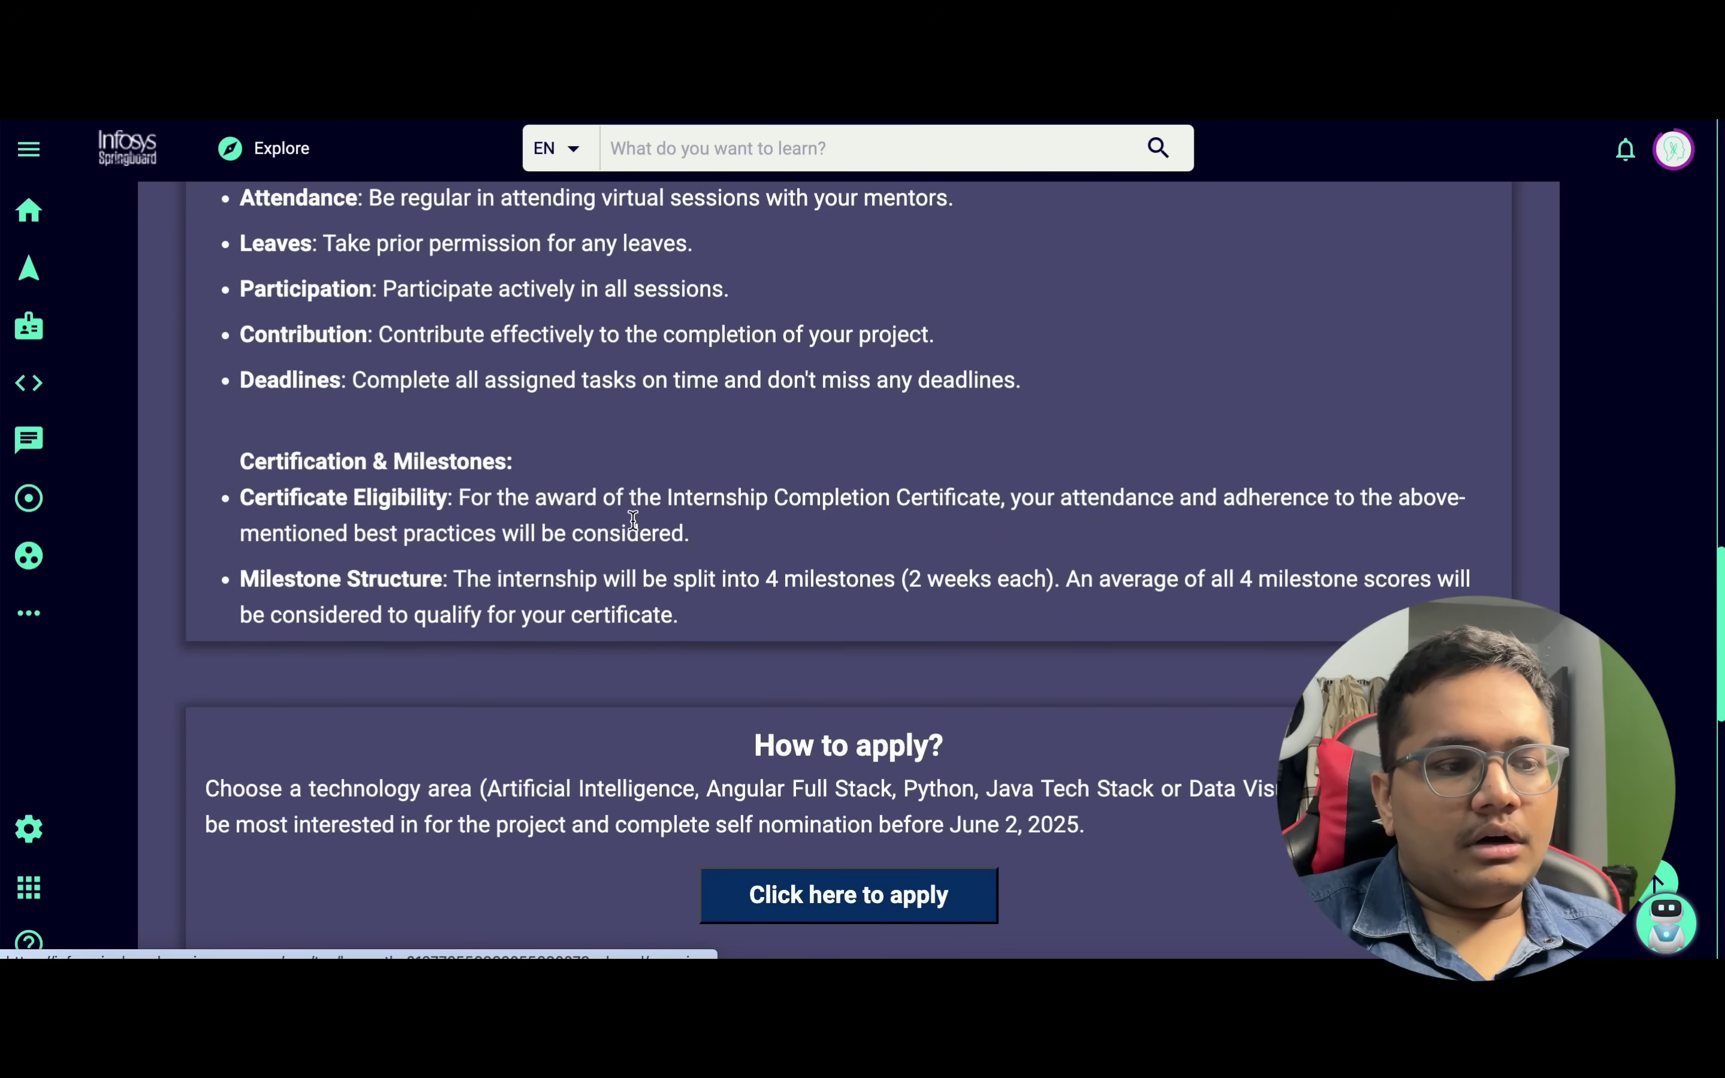
{"action": "left_click_drag", "start_coordinate": [427, 536], "coordinate": [699, 554]}
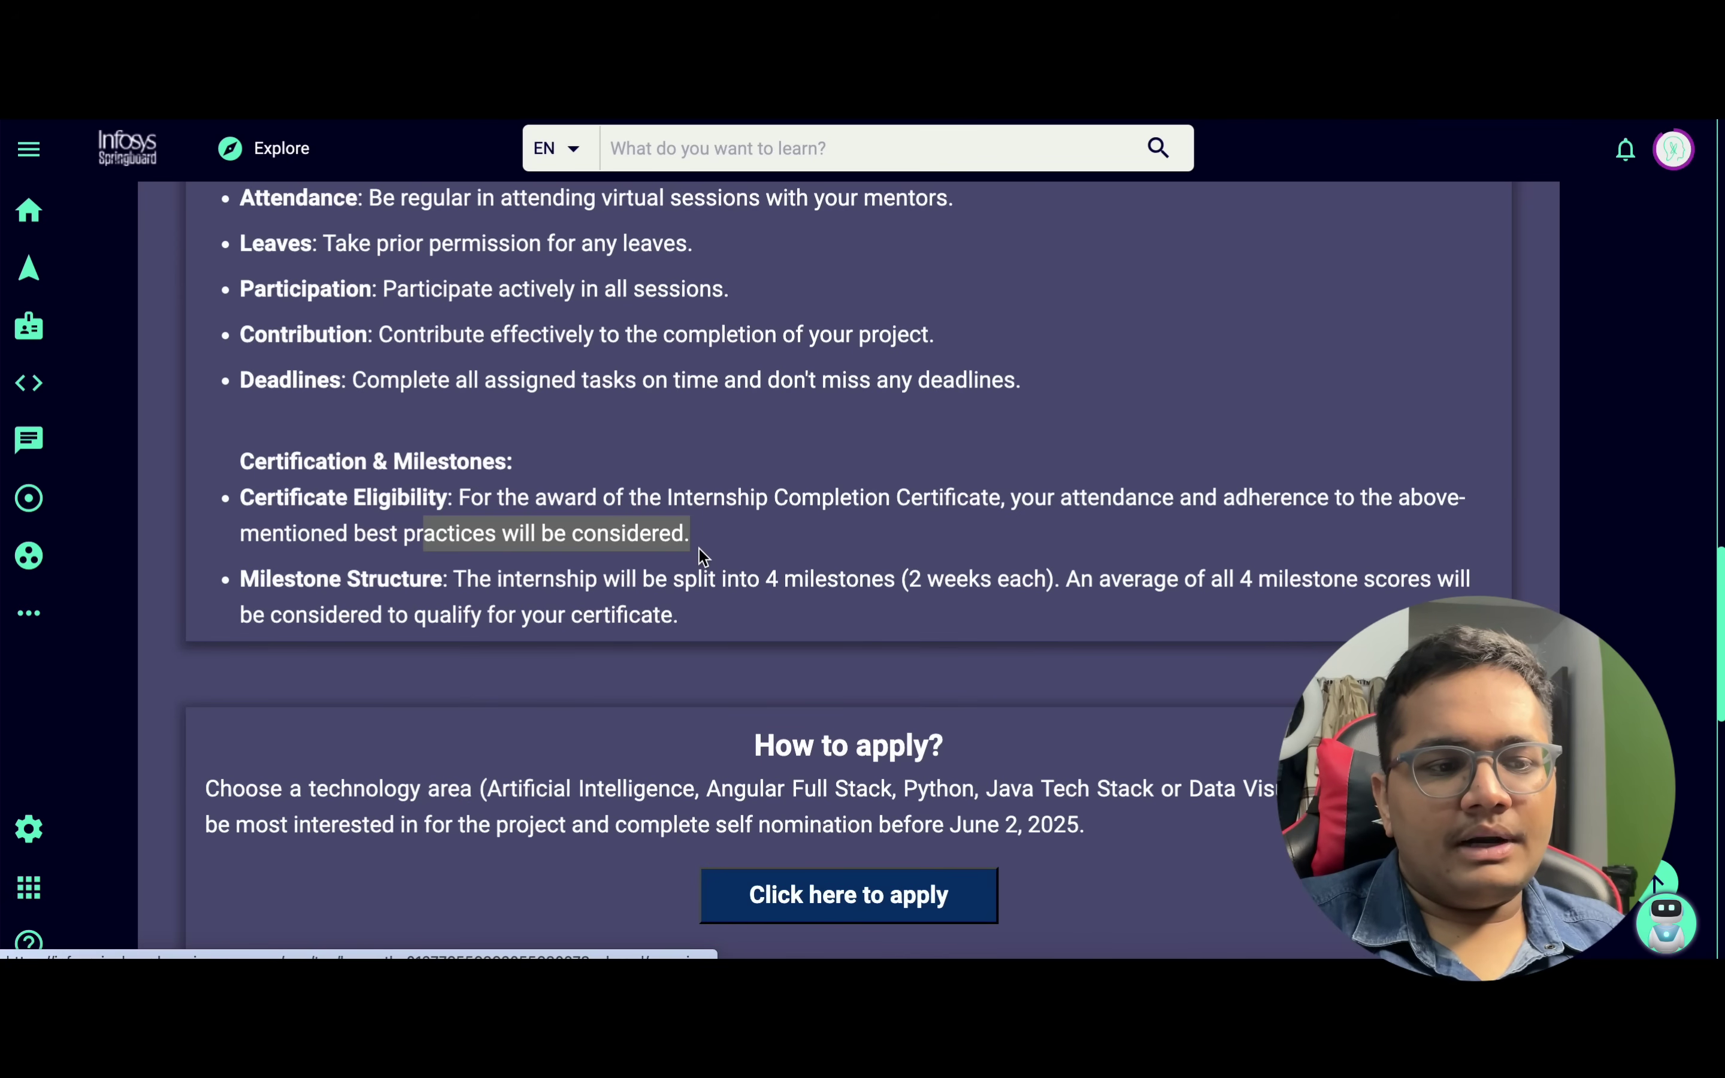
{"action": "left_click_drag", "start_coordinate": [712, 624], "coordinate": [516, 579]}
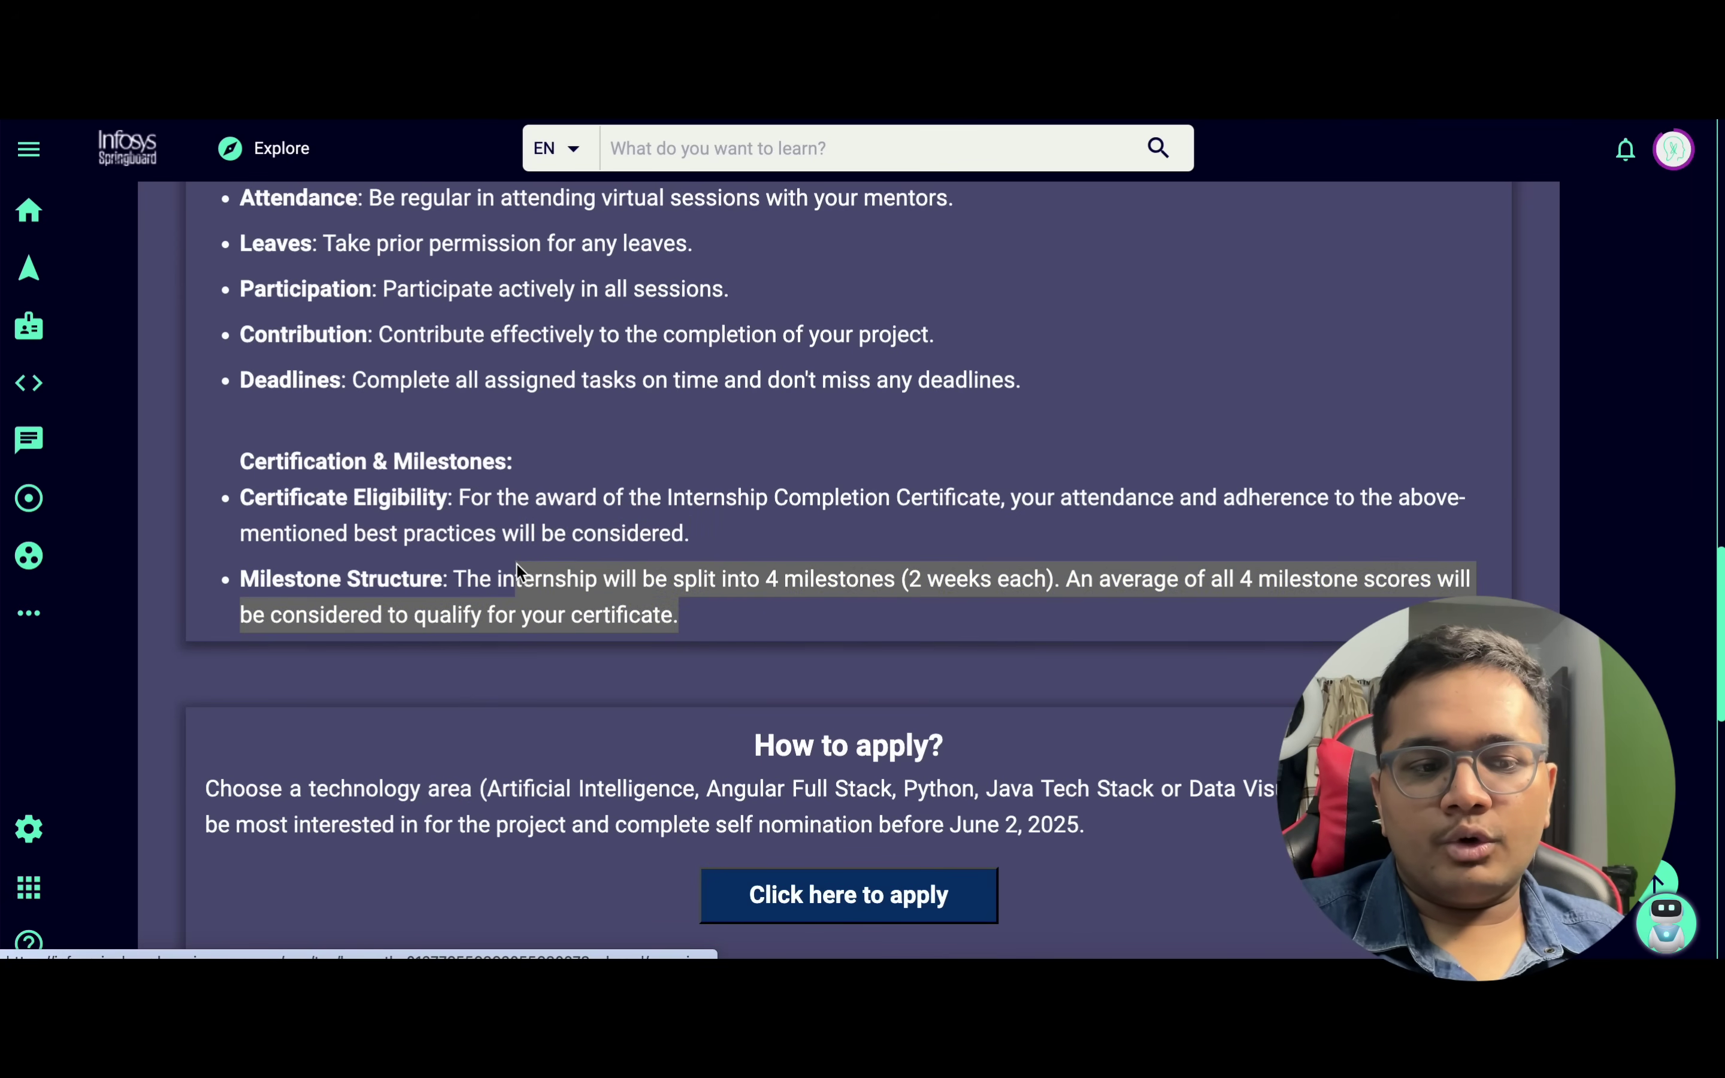
Scroll down the internship page to the How to apply section
{"action": "left_click_drag", "start_coordinate": [734, 579], "coordinate": [1035, 607]}
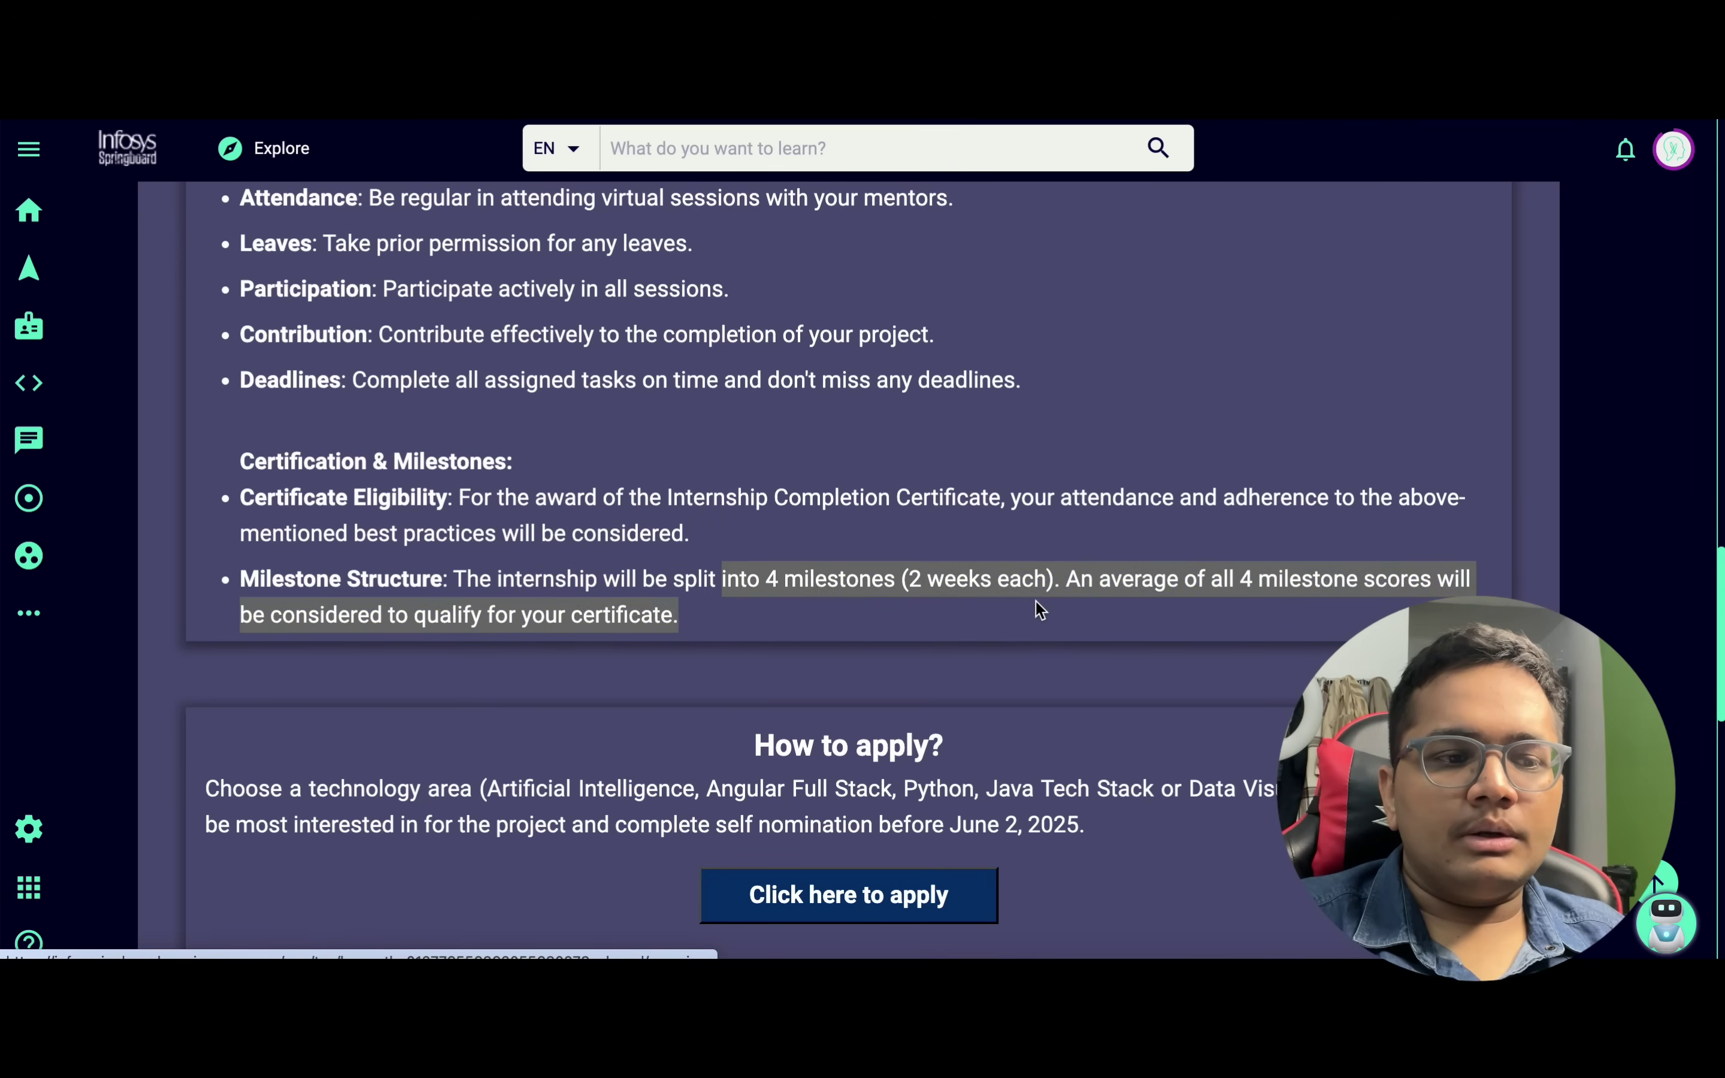
{"action": "scroll", "coordinate": [1041, 611], "scroll_direction": "down", "scroll_amount": 5}
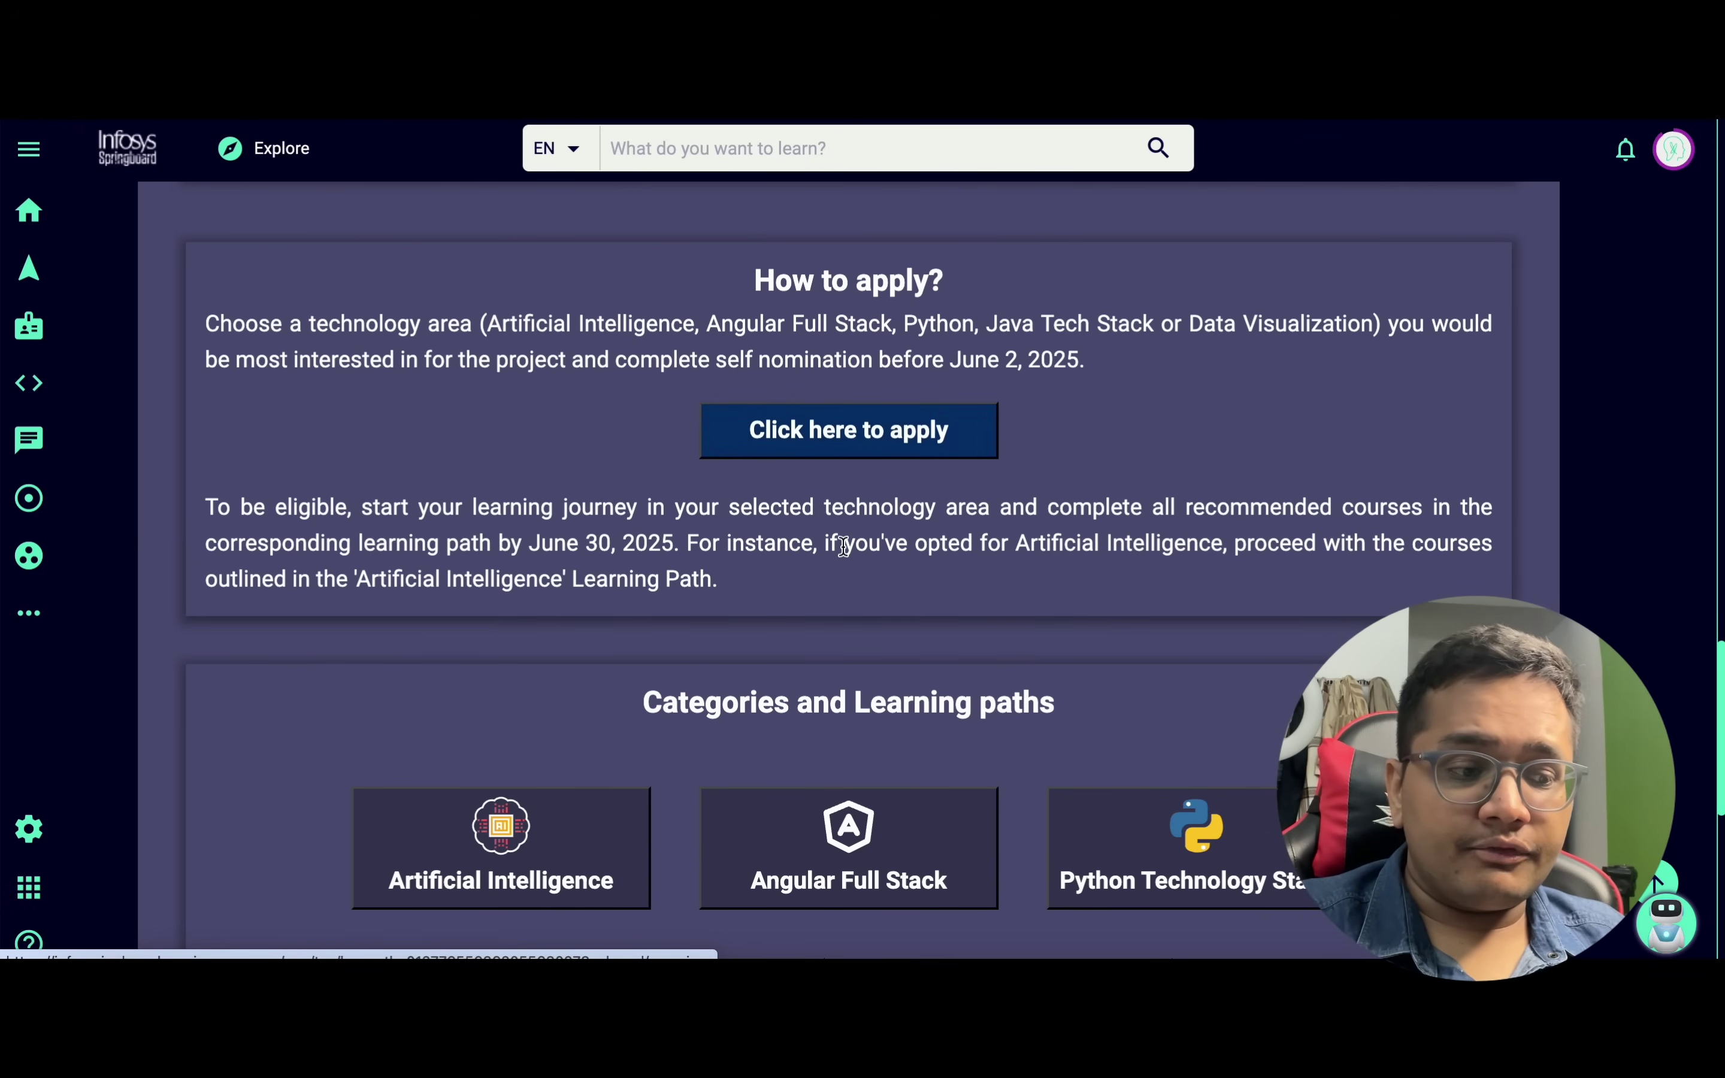
{"action": "scroll", "coordinate": [843, 546], "scroll_direction": "down", "scroll_amount": 3}
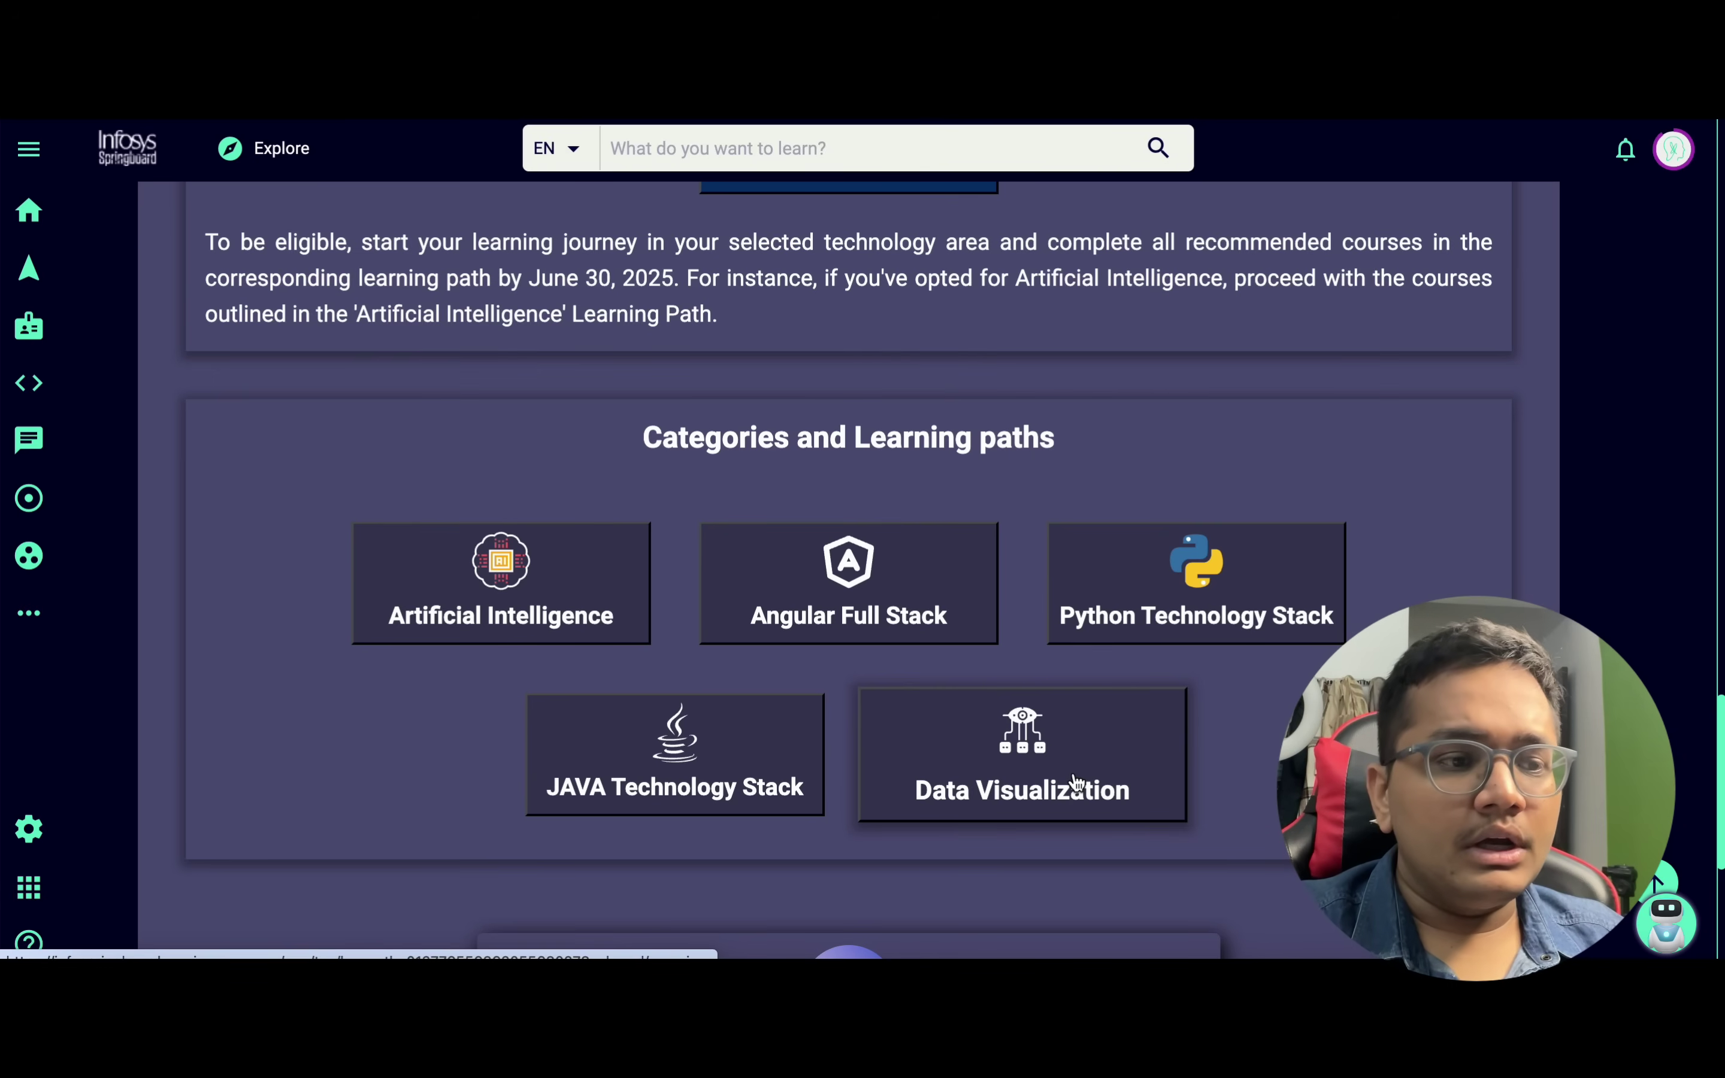
{"action": "scroll", "coordinate": [1075, 781], "scroll_direction": "up", "scroll_amount": 3}
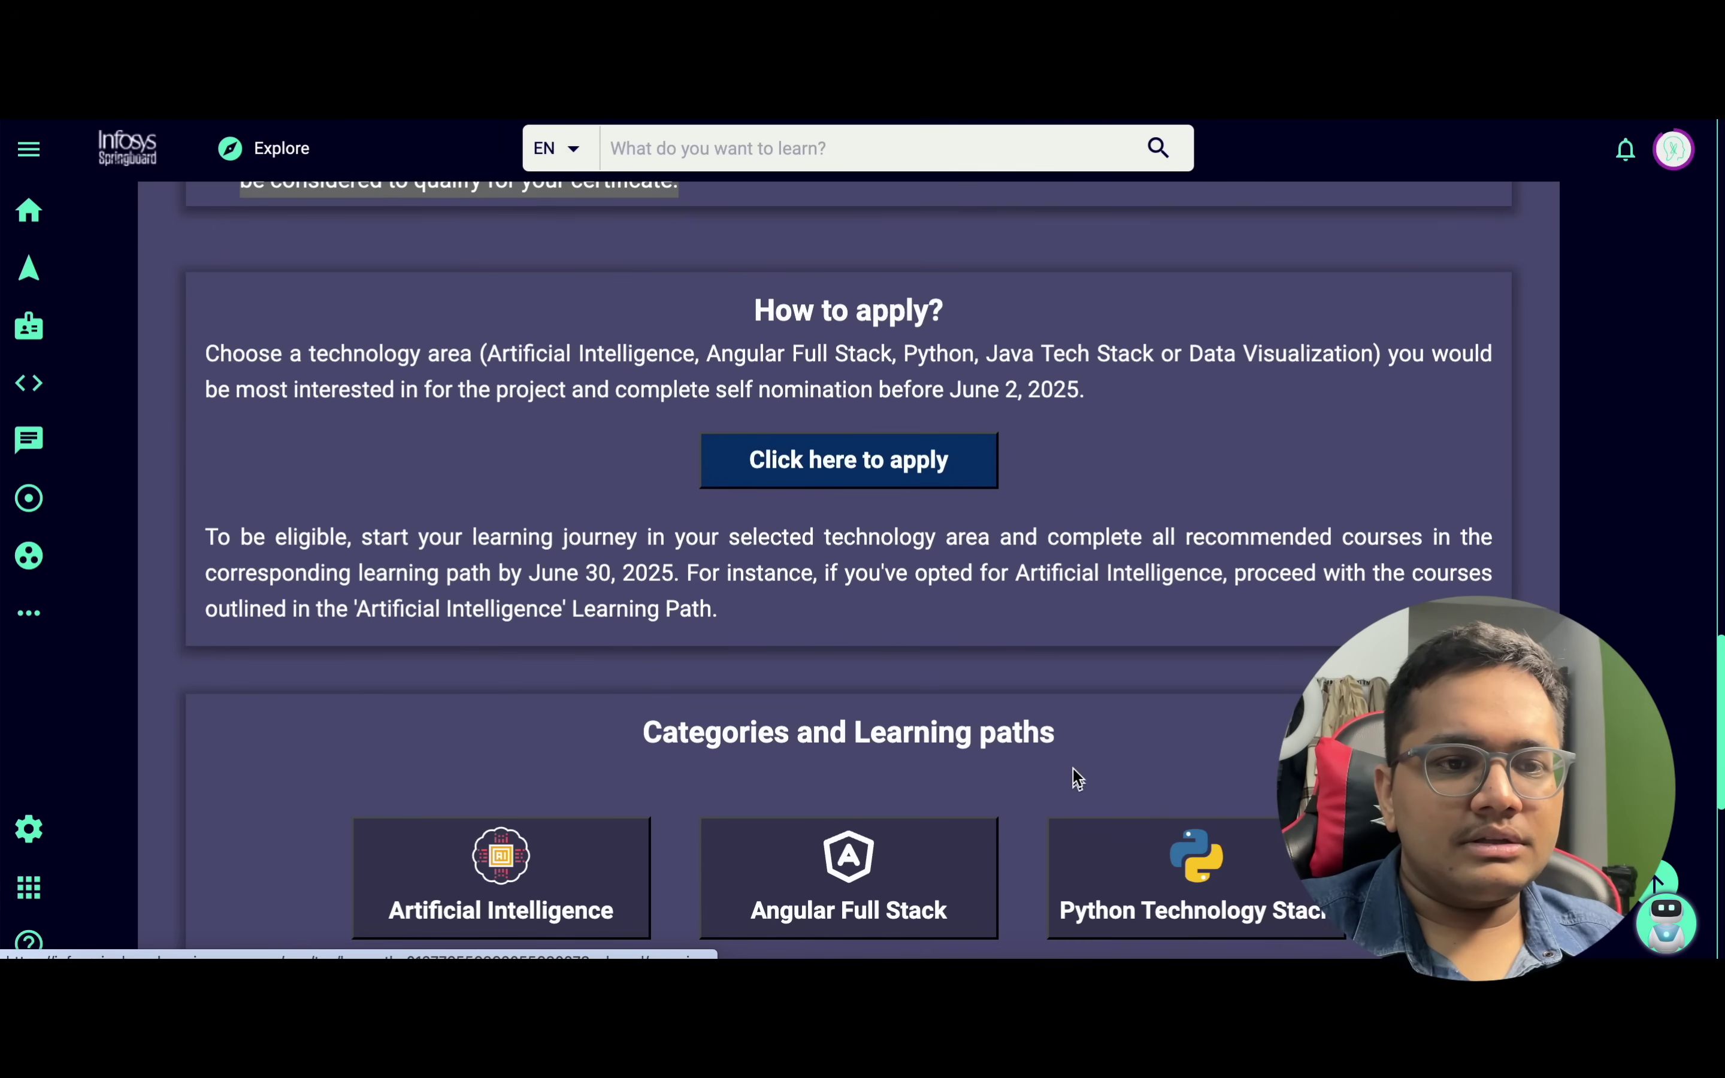
Open the Nomination for Internship 6.0 page and highlight its May 27, 2025 survey opening time
{"action": "left_click", "coordinate": [876, 476]}
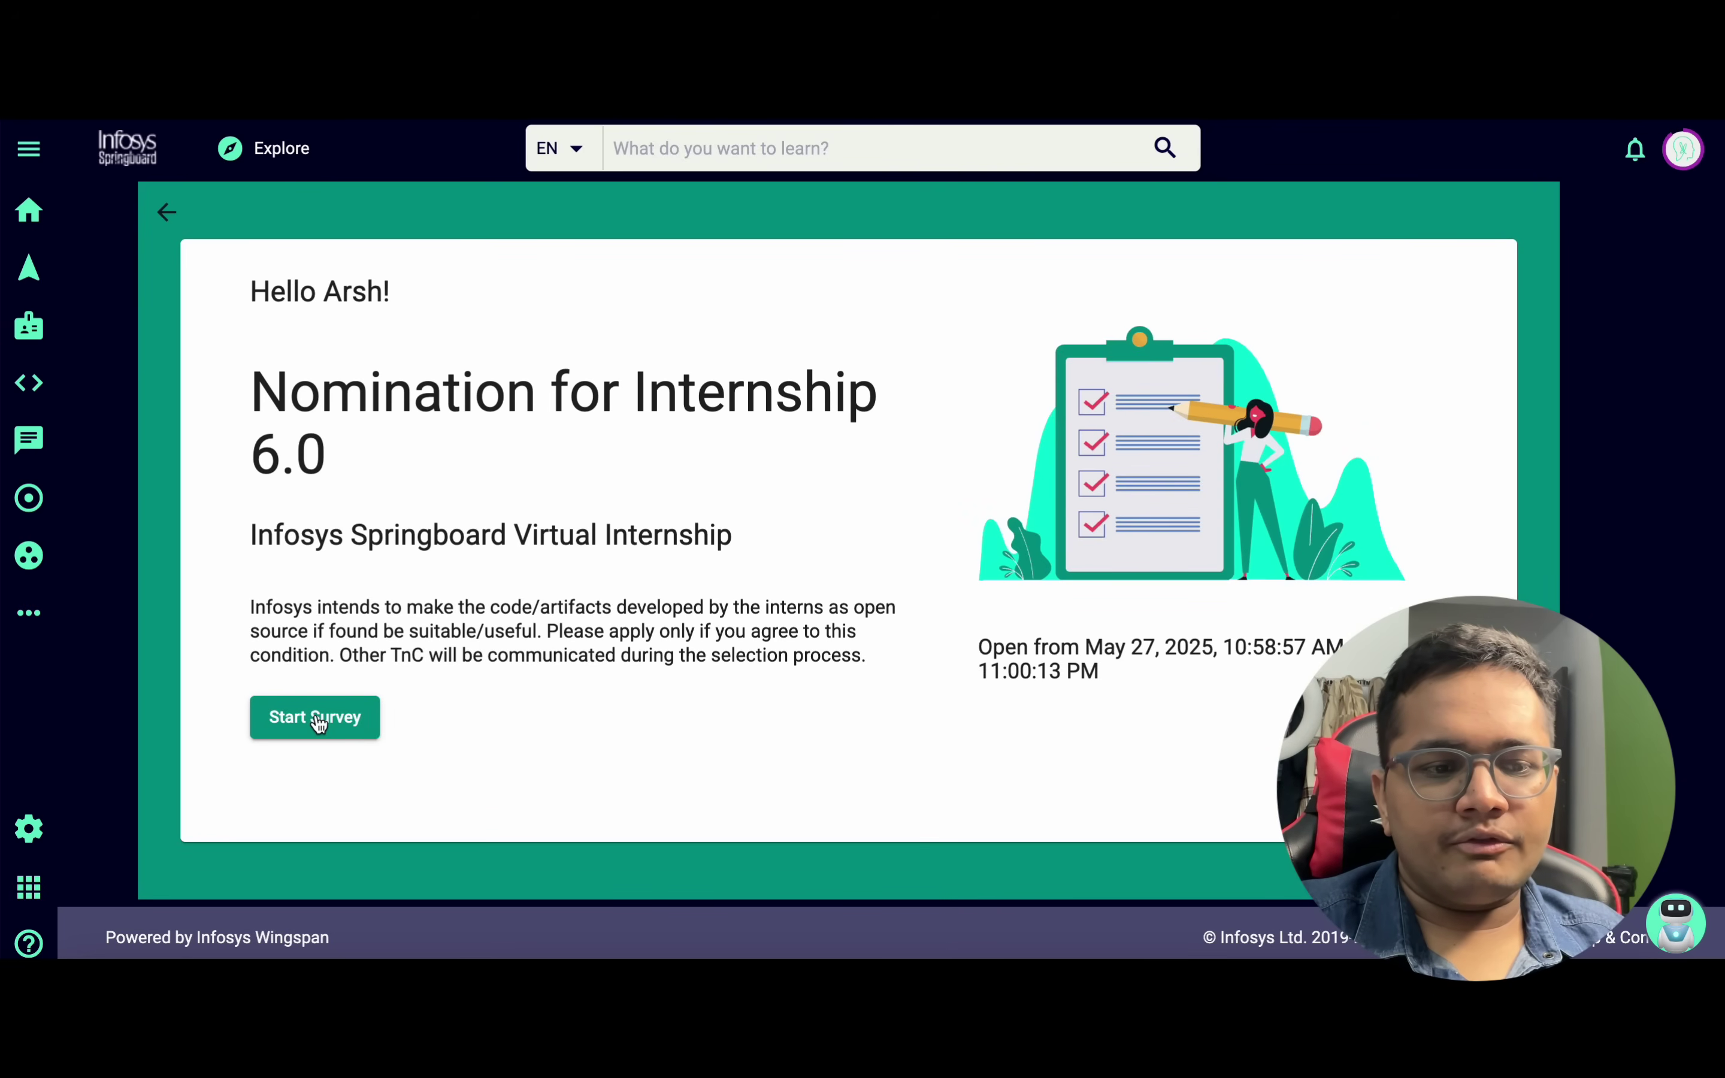
{"action": "left_click_drag", "start_coordinate": [1104, 648], "coordinate": [1354, 673]}
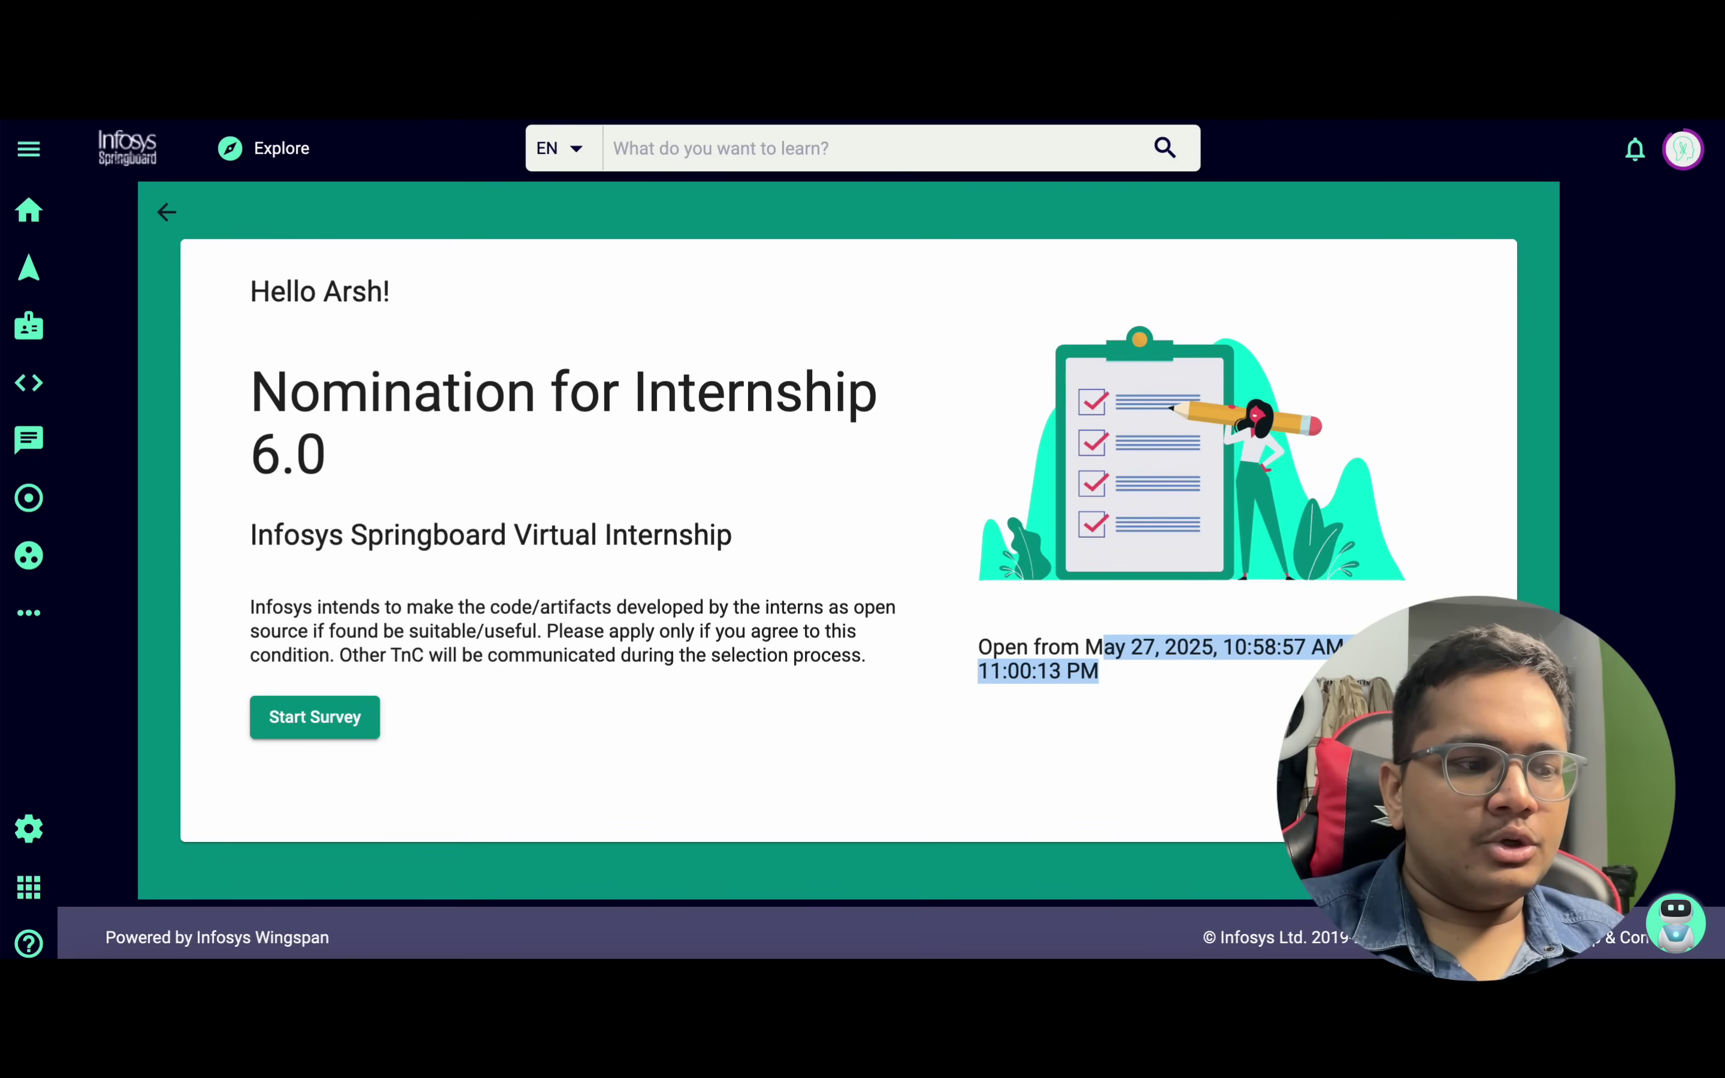
Start the nomination survey and accept the Privacy Agreement to open the form
{"action": "left_click", "coordinate": [292, 718]}
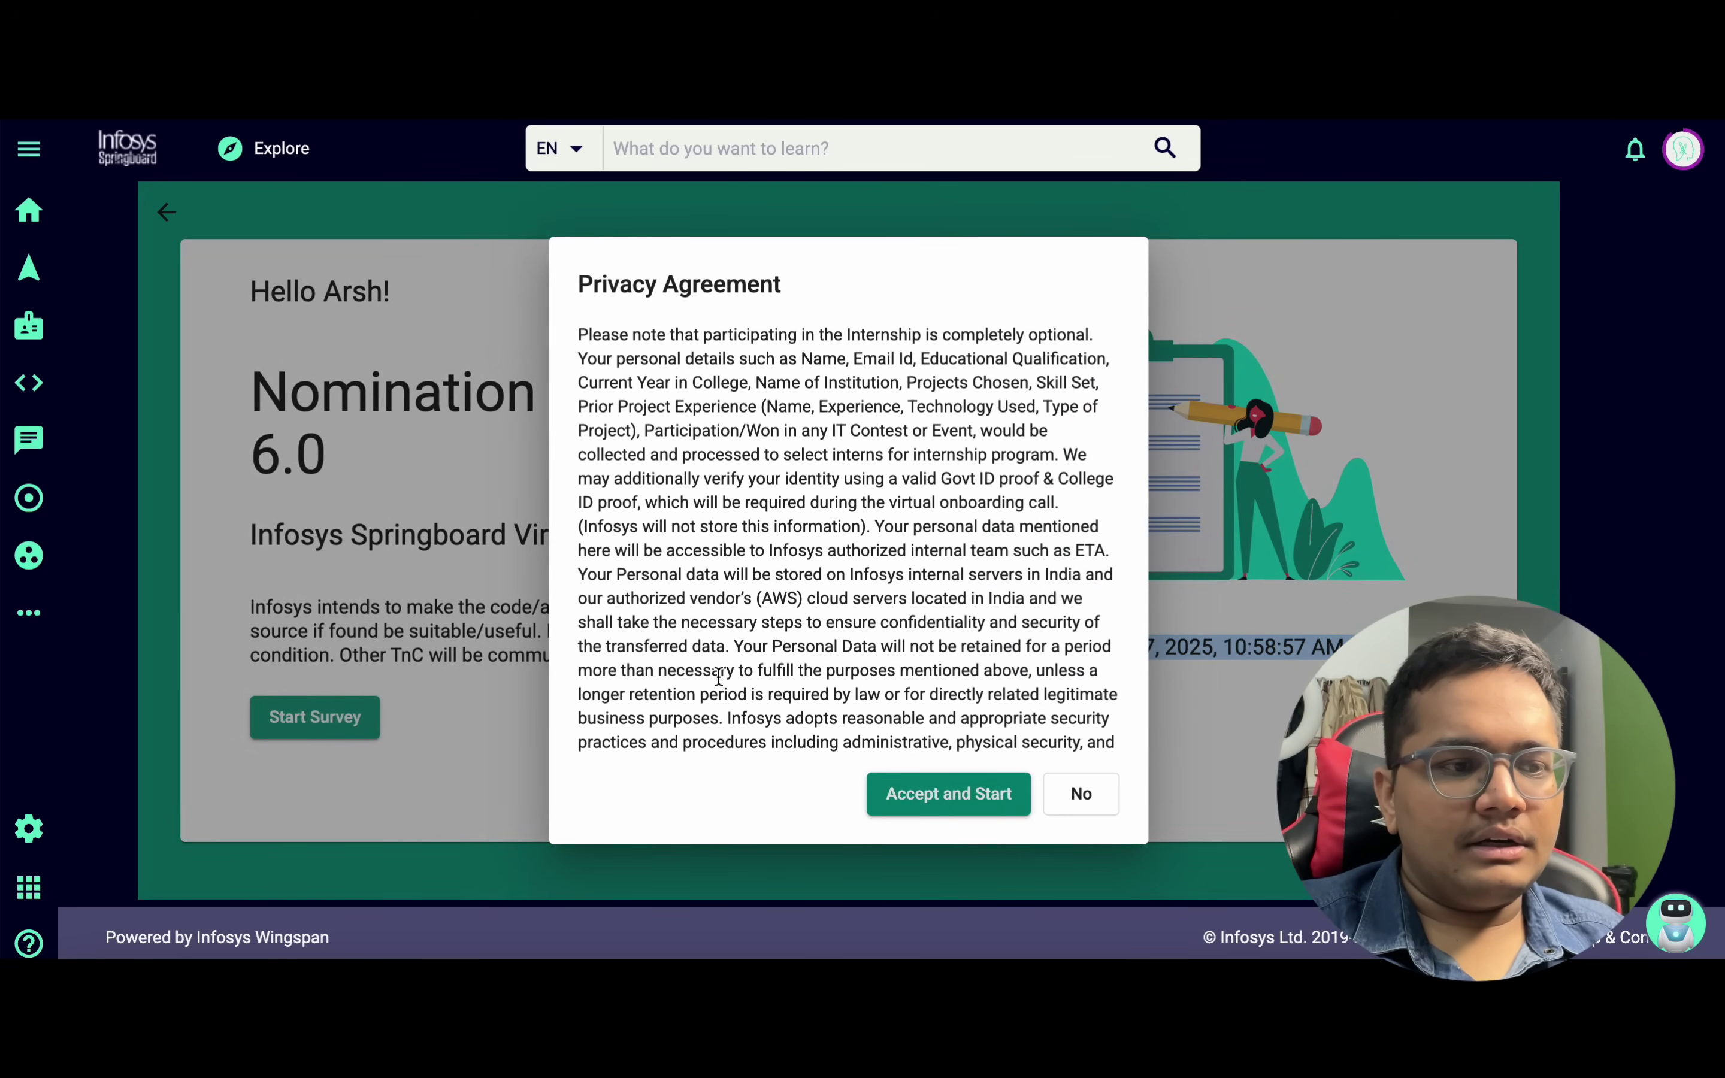
{"action": "left_click", "coordinate": [997, 804]}
{"action": "scroll", "coordinate": [812, 679], "scroll_direction": "down", "scroll_amount": 5}
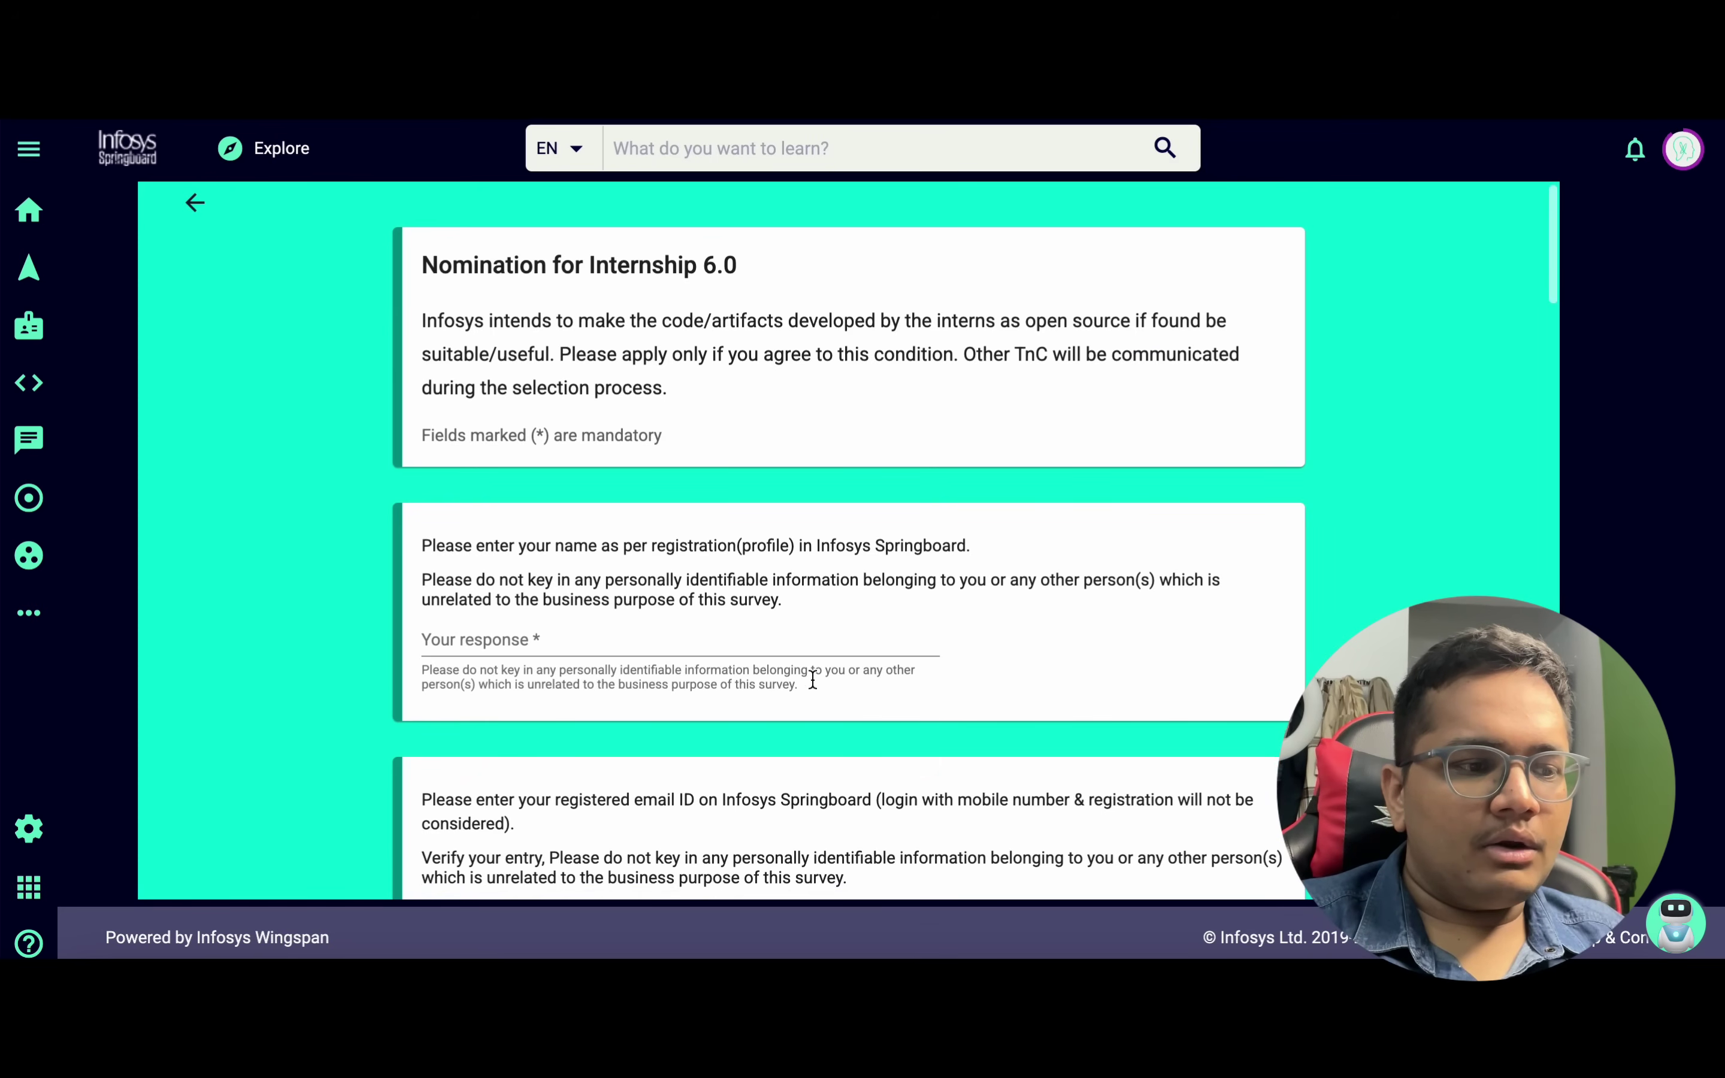
{"action": "scroll", "coordinate": [813, 679], "scroll_direction": "down", "scroll_amount": 10}
{"action": "scroll", "coordinate": [812, 678], "scroll_direction": "up", "scroll_amount": 2}
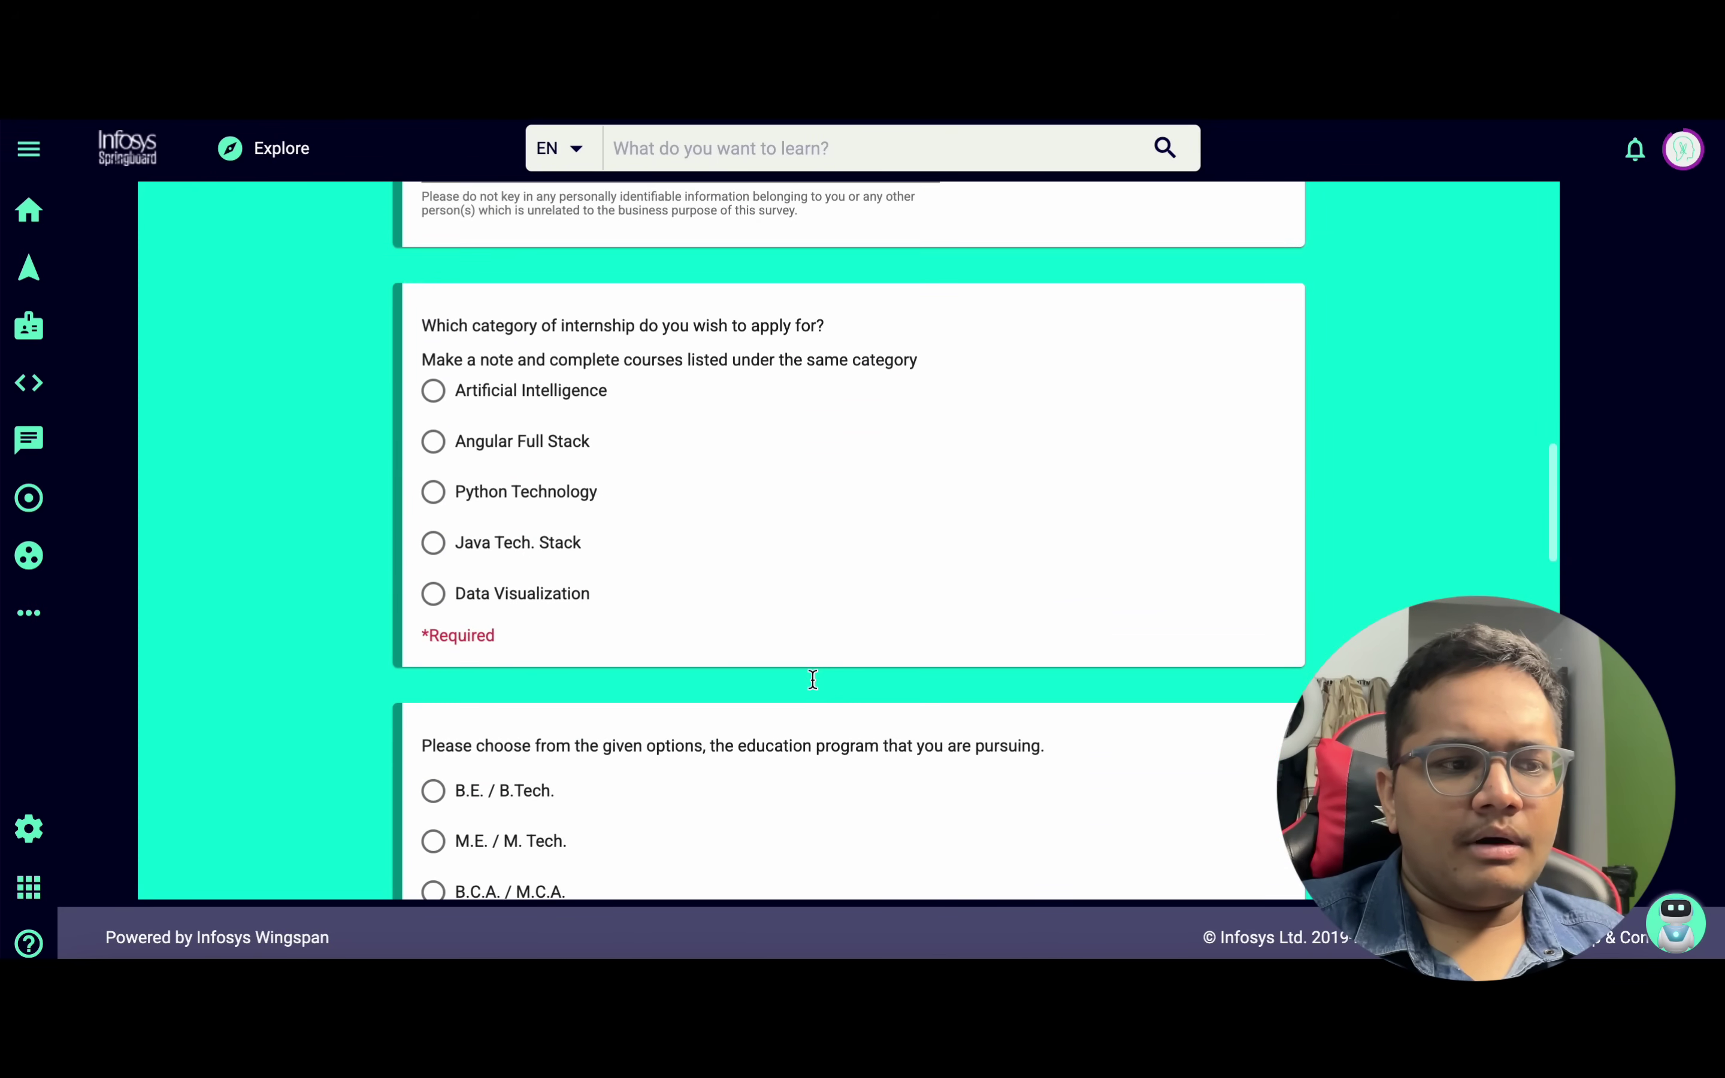
{"action": "scroll", "coordinate": [512, 401], "scroll_direction": "up", "scroll_amount": 6}
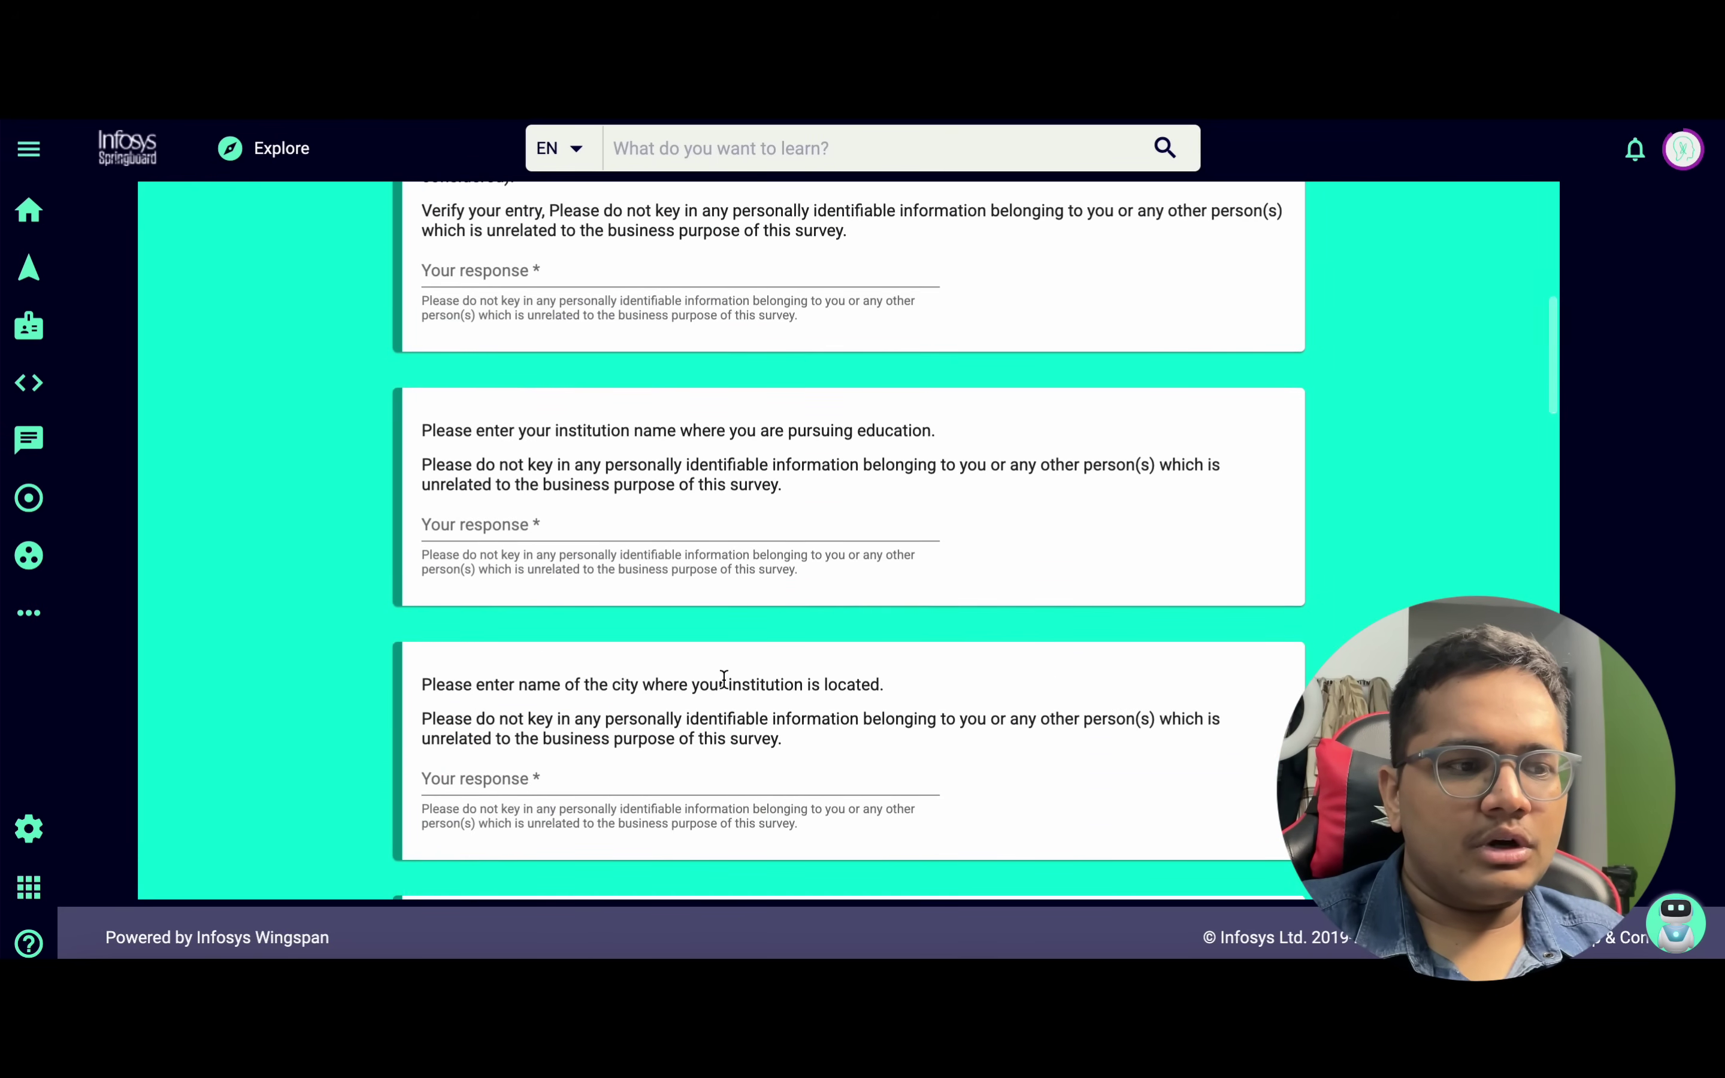
{"action": "scroll", "coordinate": [724, 679], "scroll_direction": "down", "scroll_amount": 8}
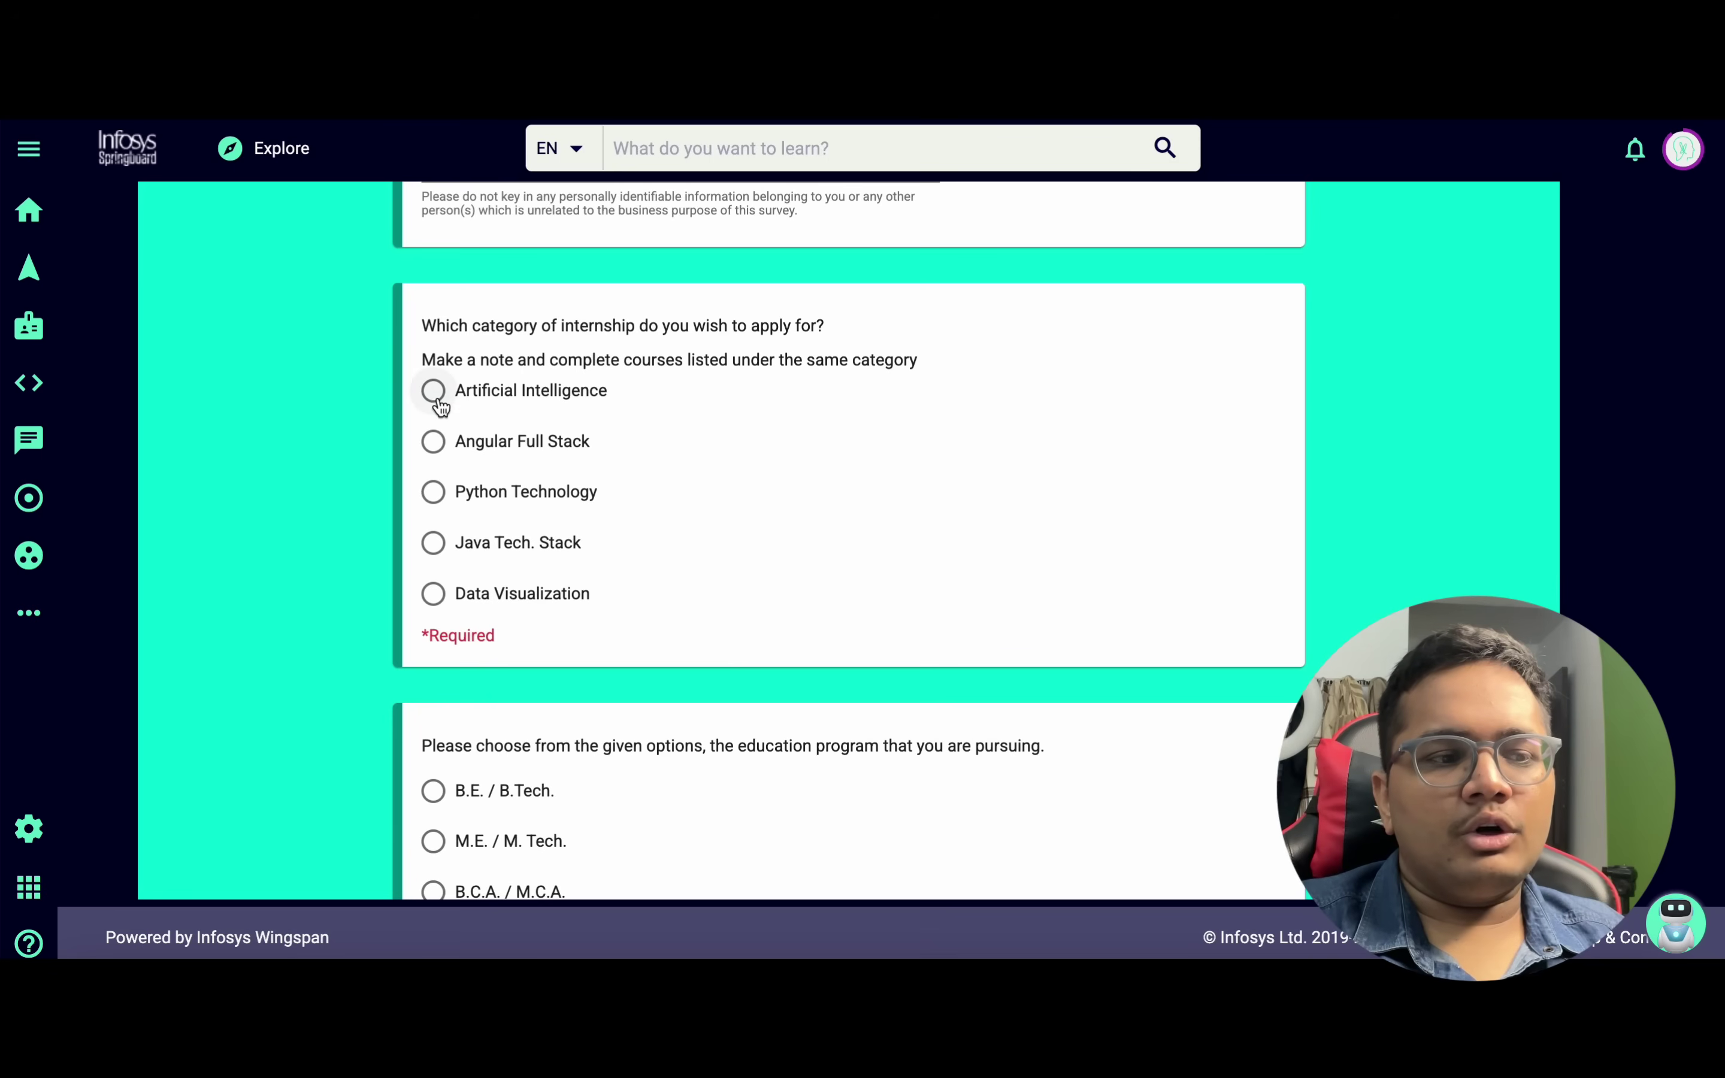
Answer Artificial Intelligence, B.E. / B.Tech., 2026, No working professional and No previous internship
{"action": "left_click", "coordinate": [435, 393]}
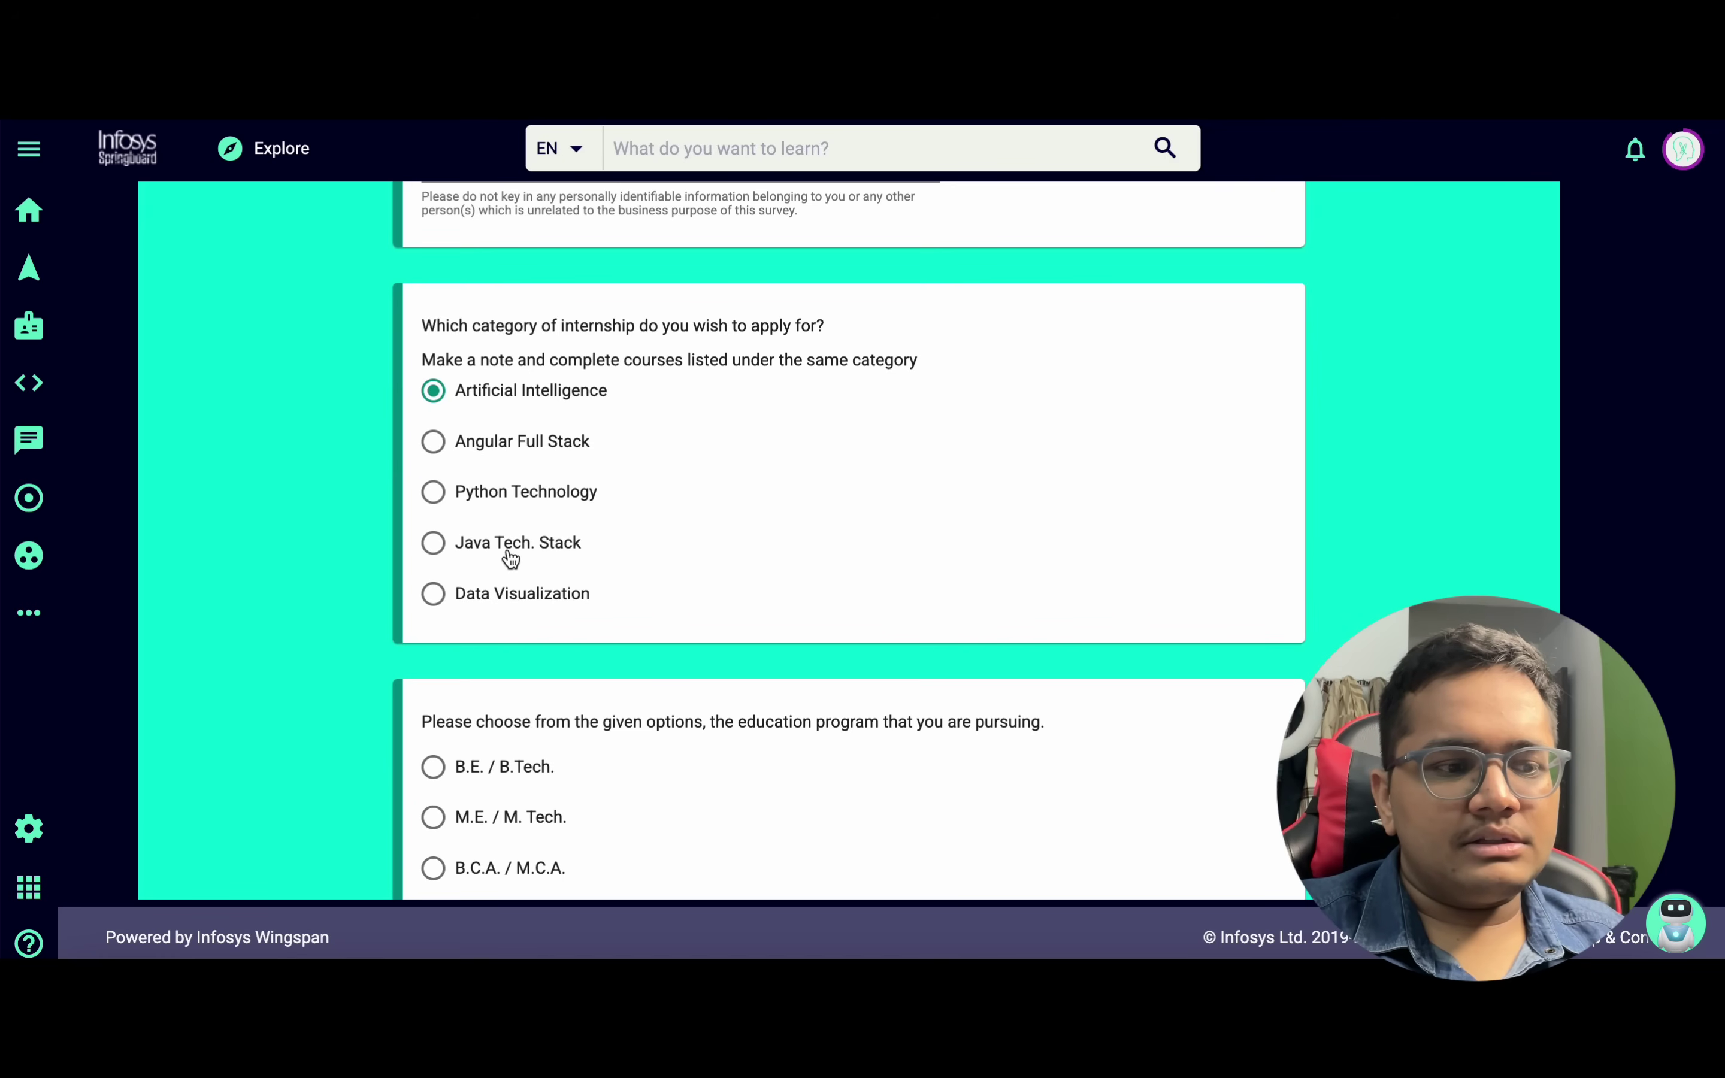
{"action": "scroll", "coordinate": [510, 558], "scroll_direction": "down", "scroll_amount": 2}
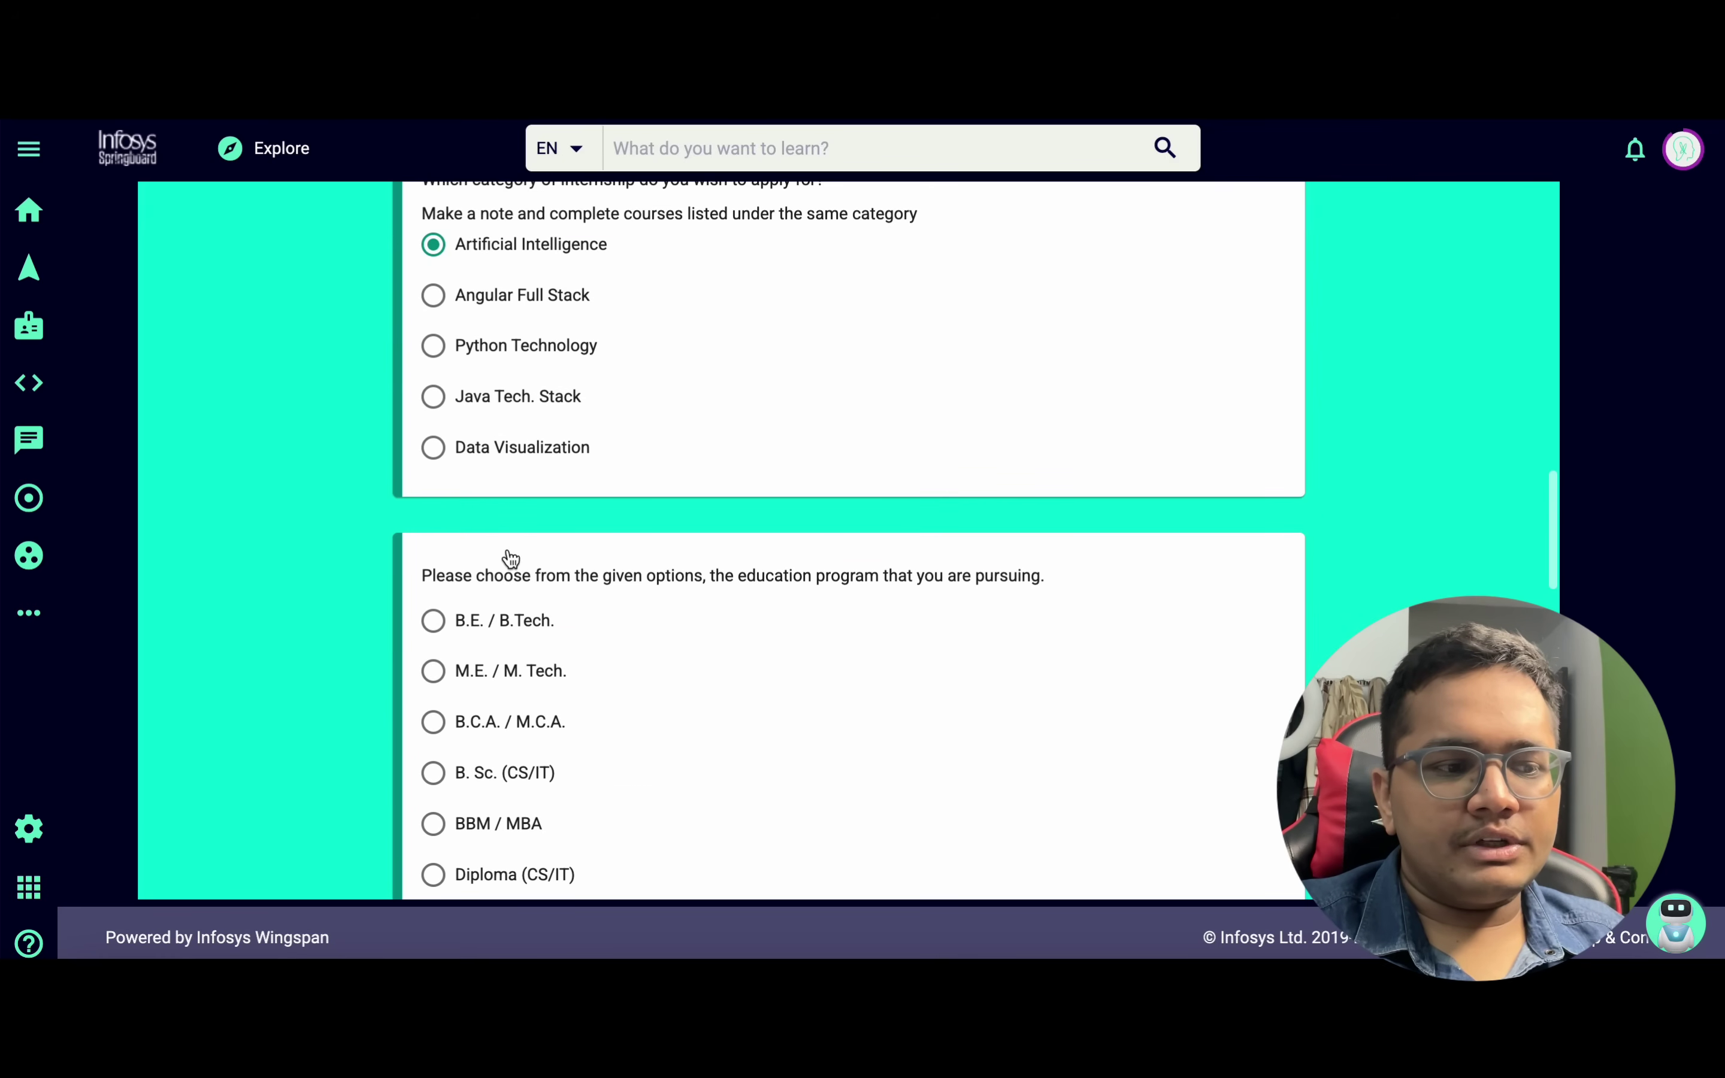
{"action": "left_click", "coordinate": [434, 621]}
{"action": "scroll", "coordinate": [499, 802], "scroll_direction": "down", "scroll_amount": 9}
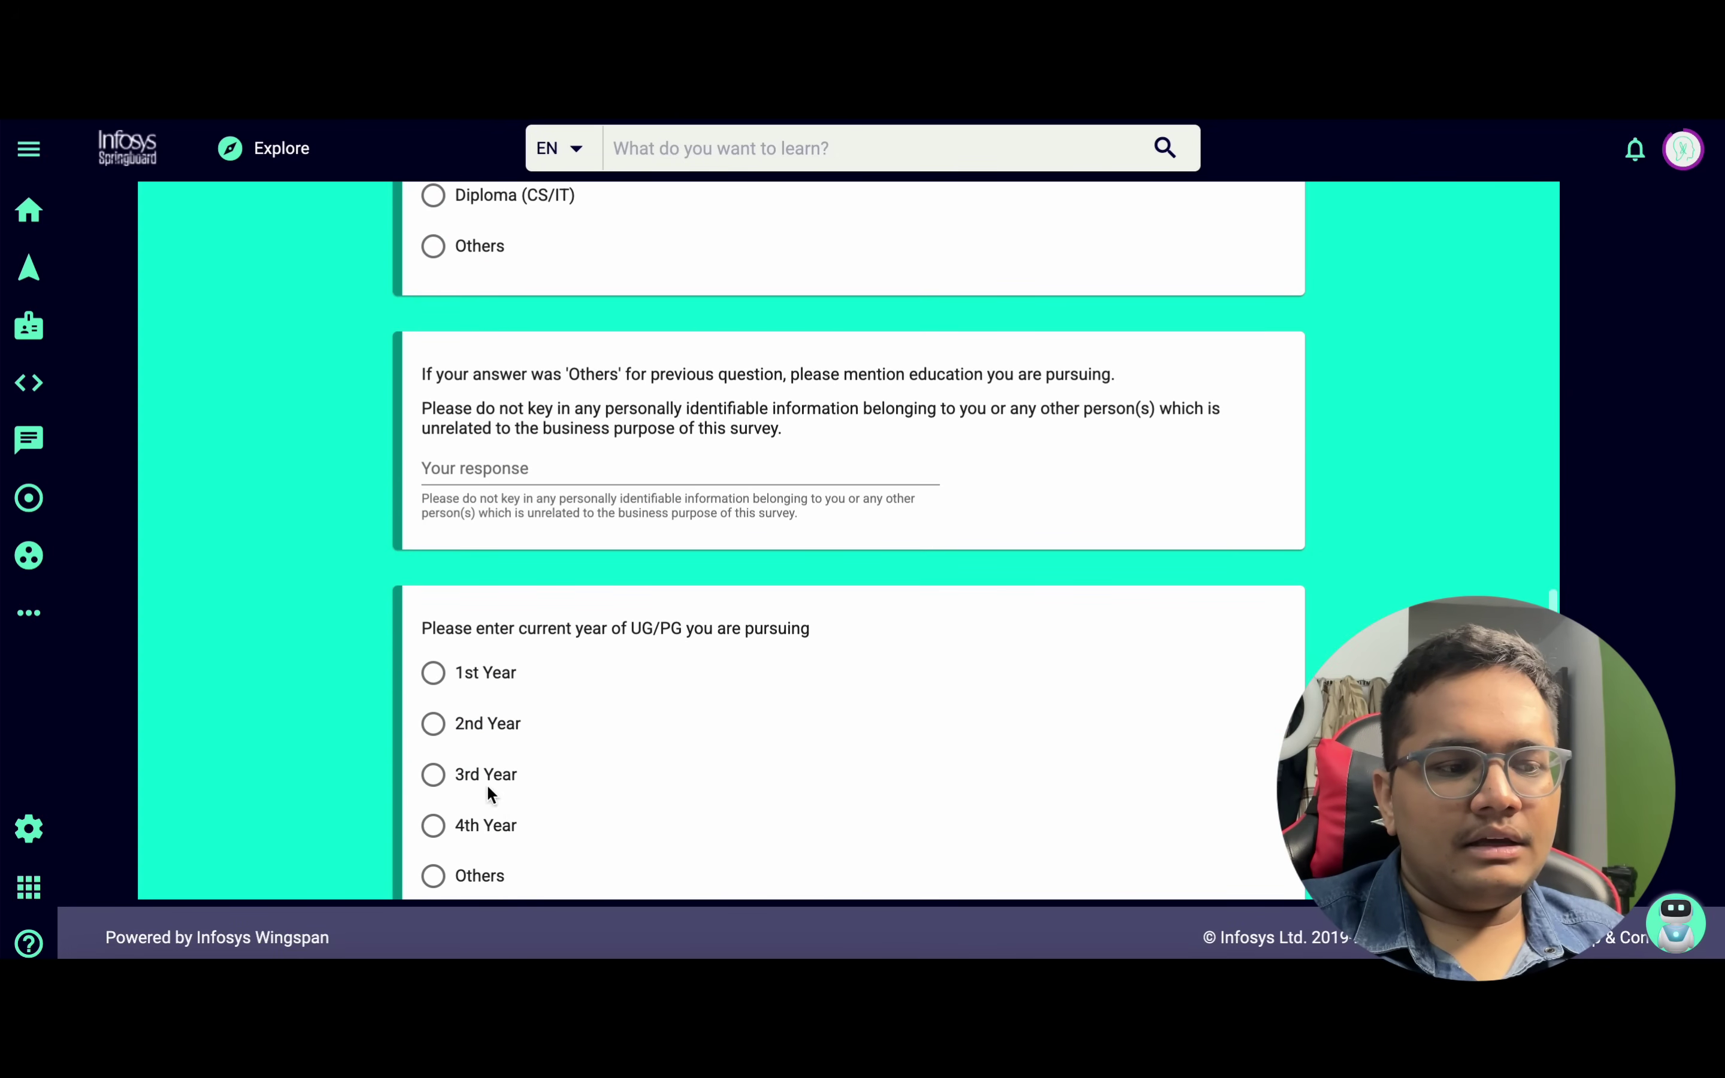
{"action": "scroll", "coordinate": [434, 738], "scroll_direction": "down", "scroll_amount": 8}
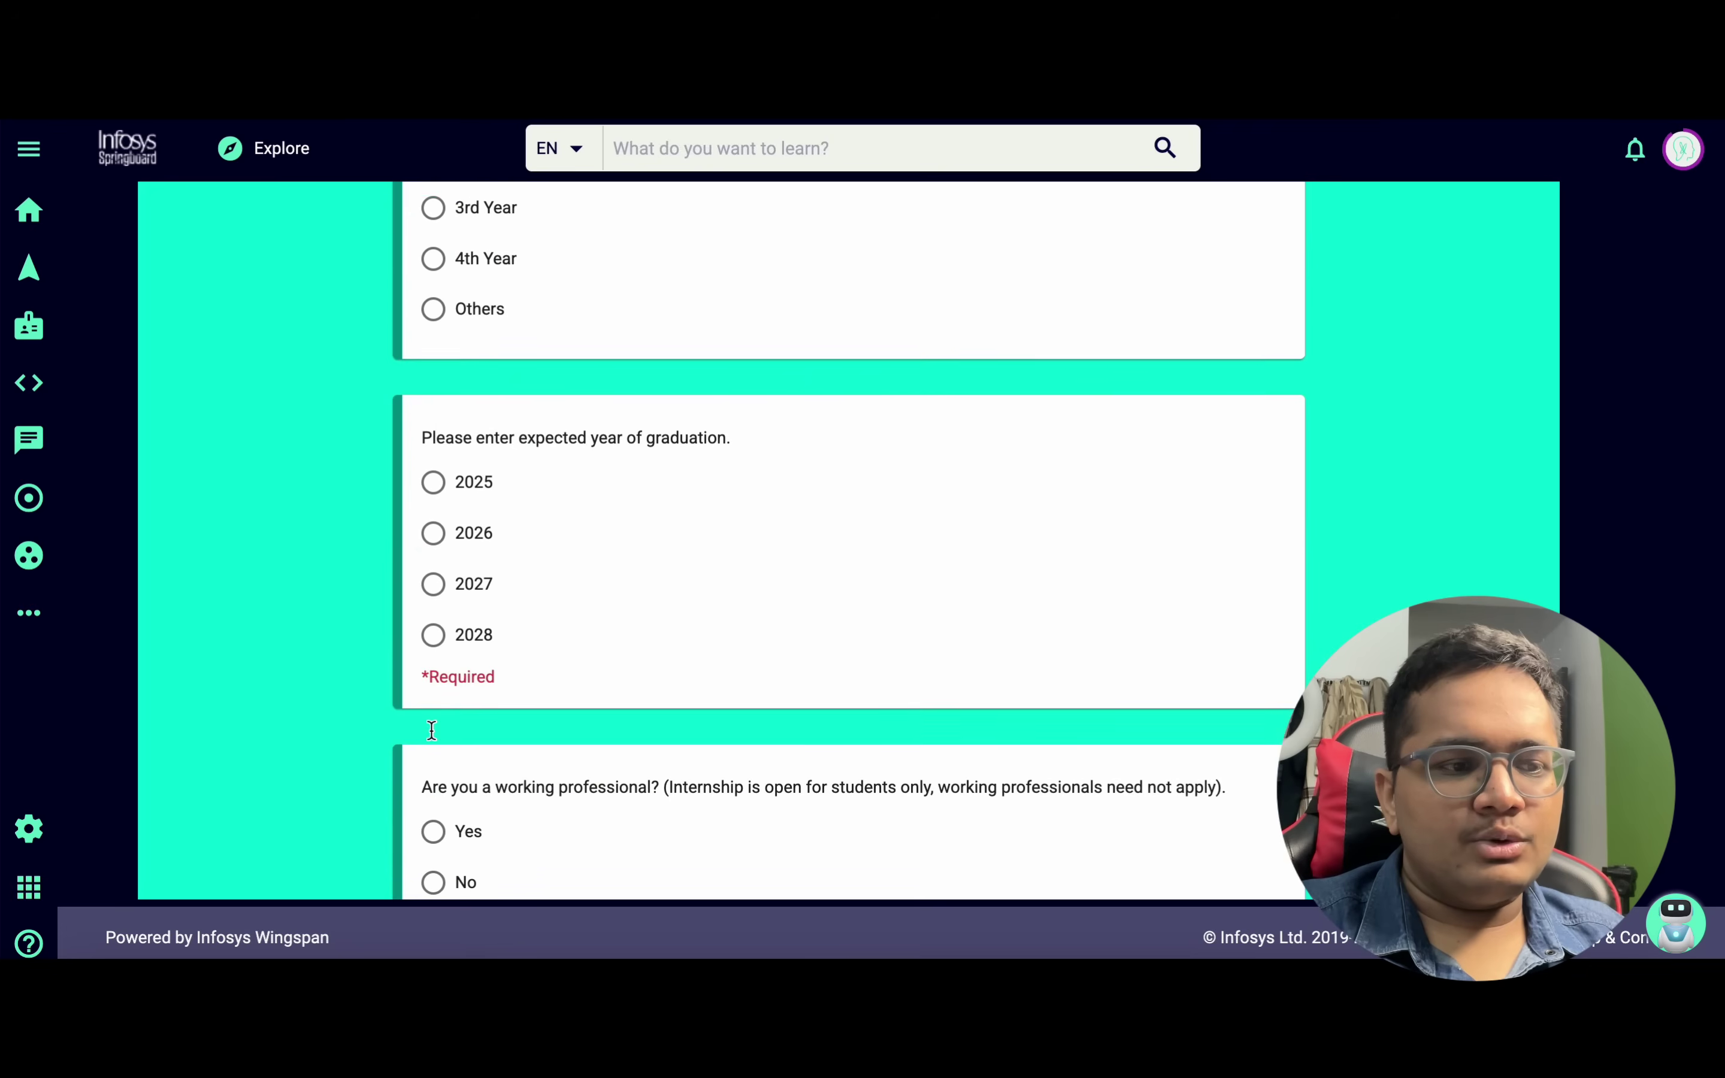
{"action": "left_click", "coordinate": [434, 522]}
{"action": "scroll", "coordinate": [578, 731], "scroll_direction": "down", "scroll_amount": 6}
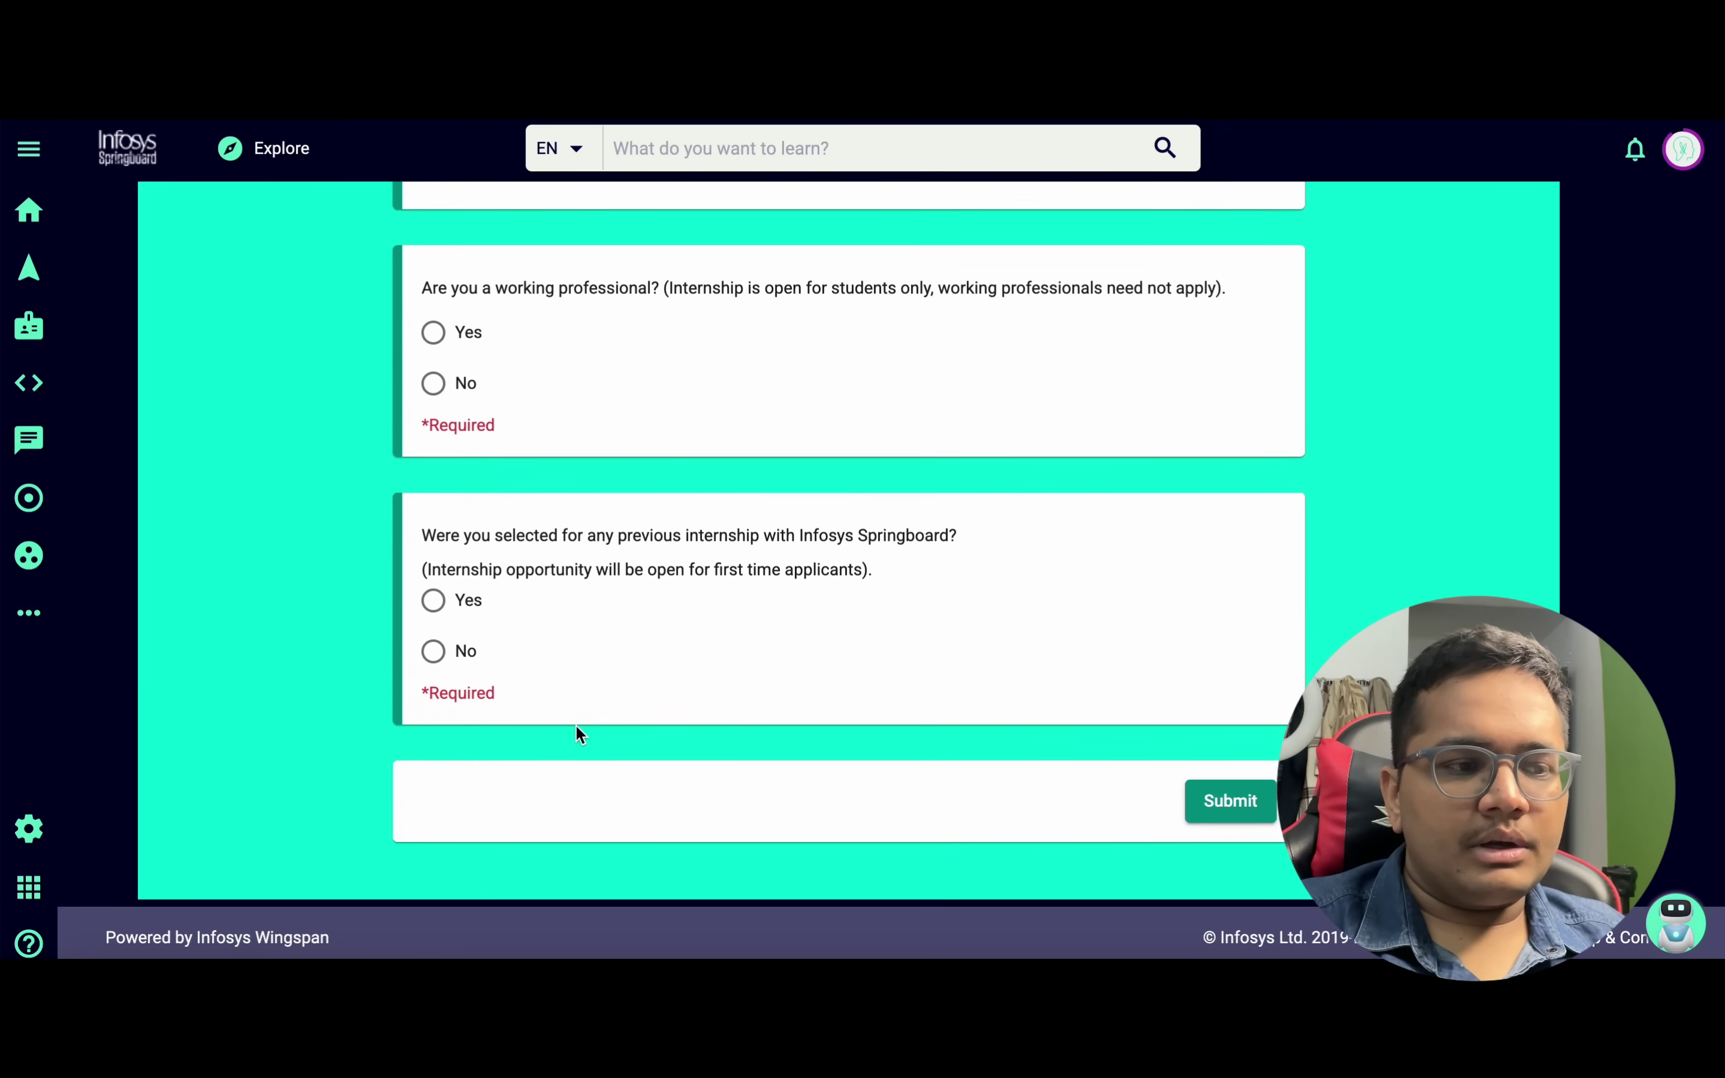
{"action": "left_click", "coordinate": [434, 385]}
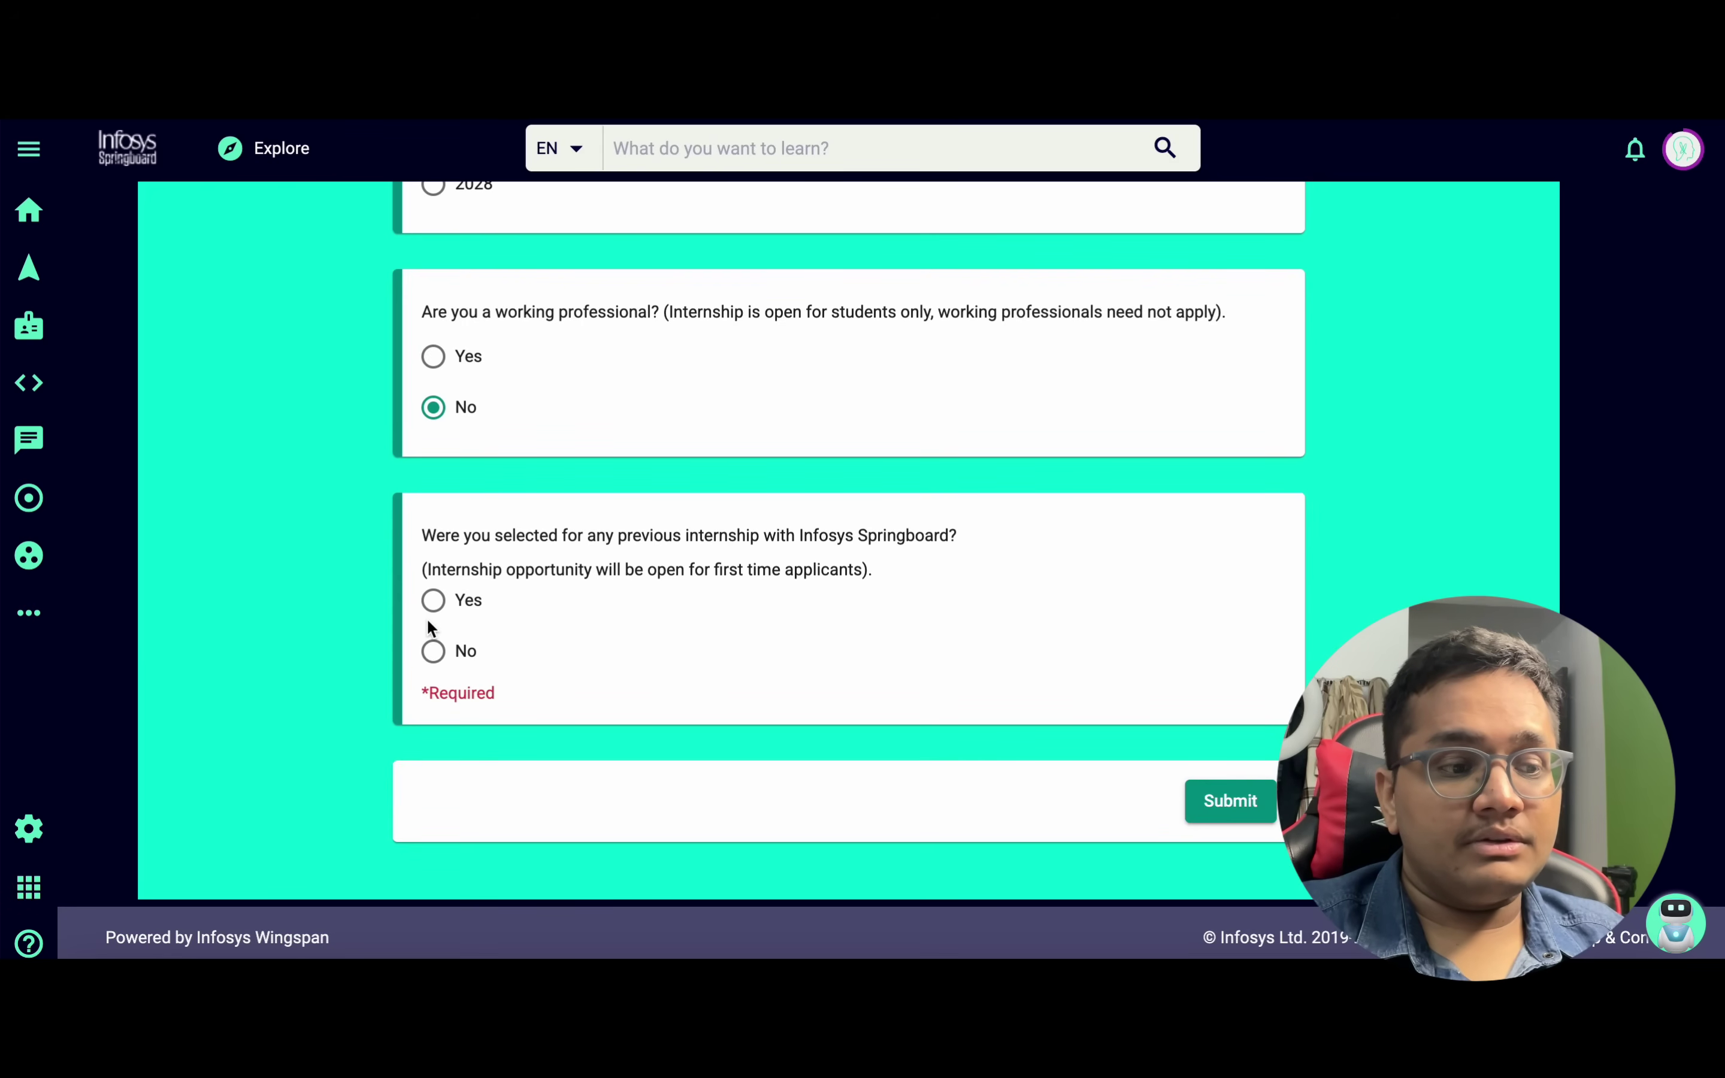
{"action": "left_click", "coordinate": [436, 652]}
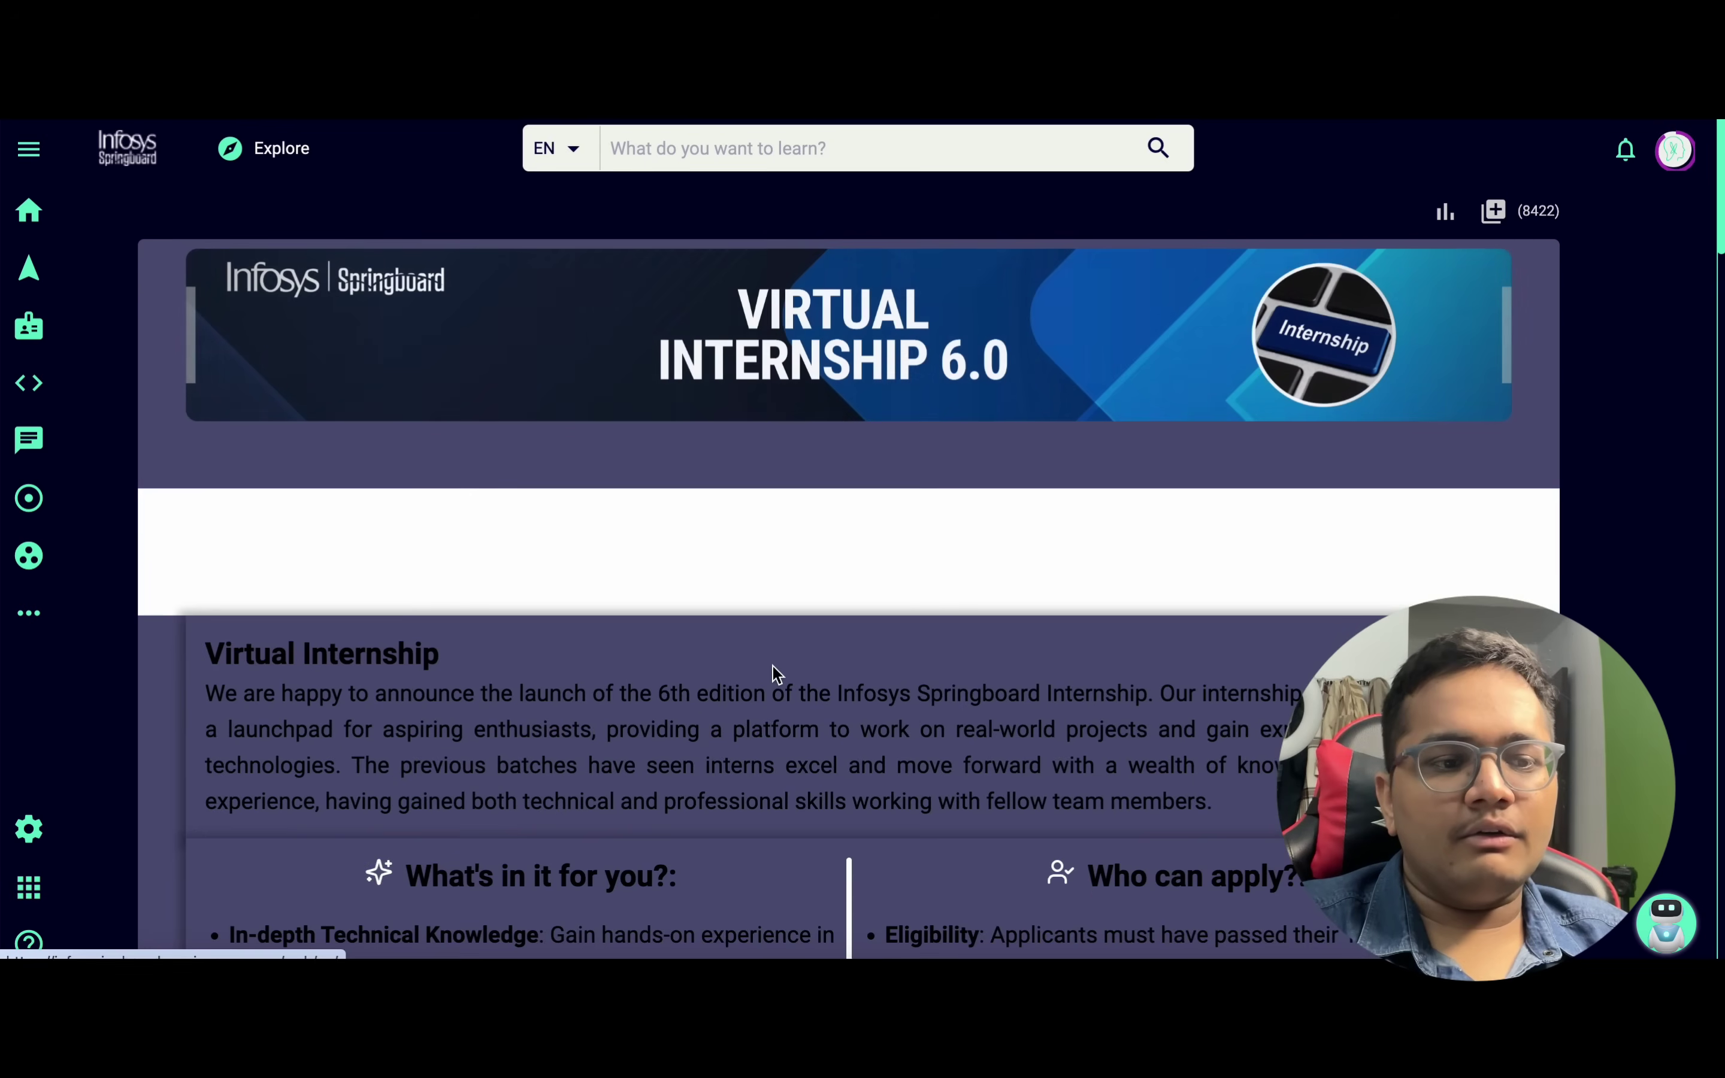
Scroll to the Artificial Intelligence courses and browse the carousel right and back left
{"action": "scroll", "coordinate": [776, 677], "scroll_direction": "down", "scroll_amount": 10}
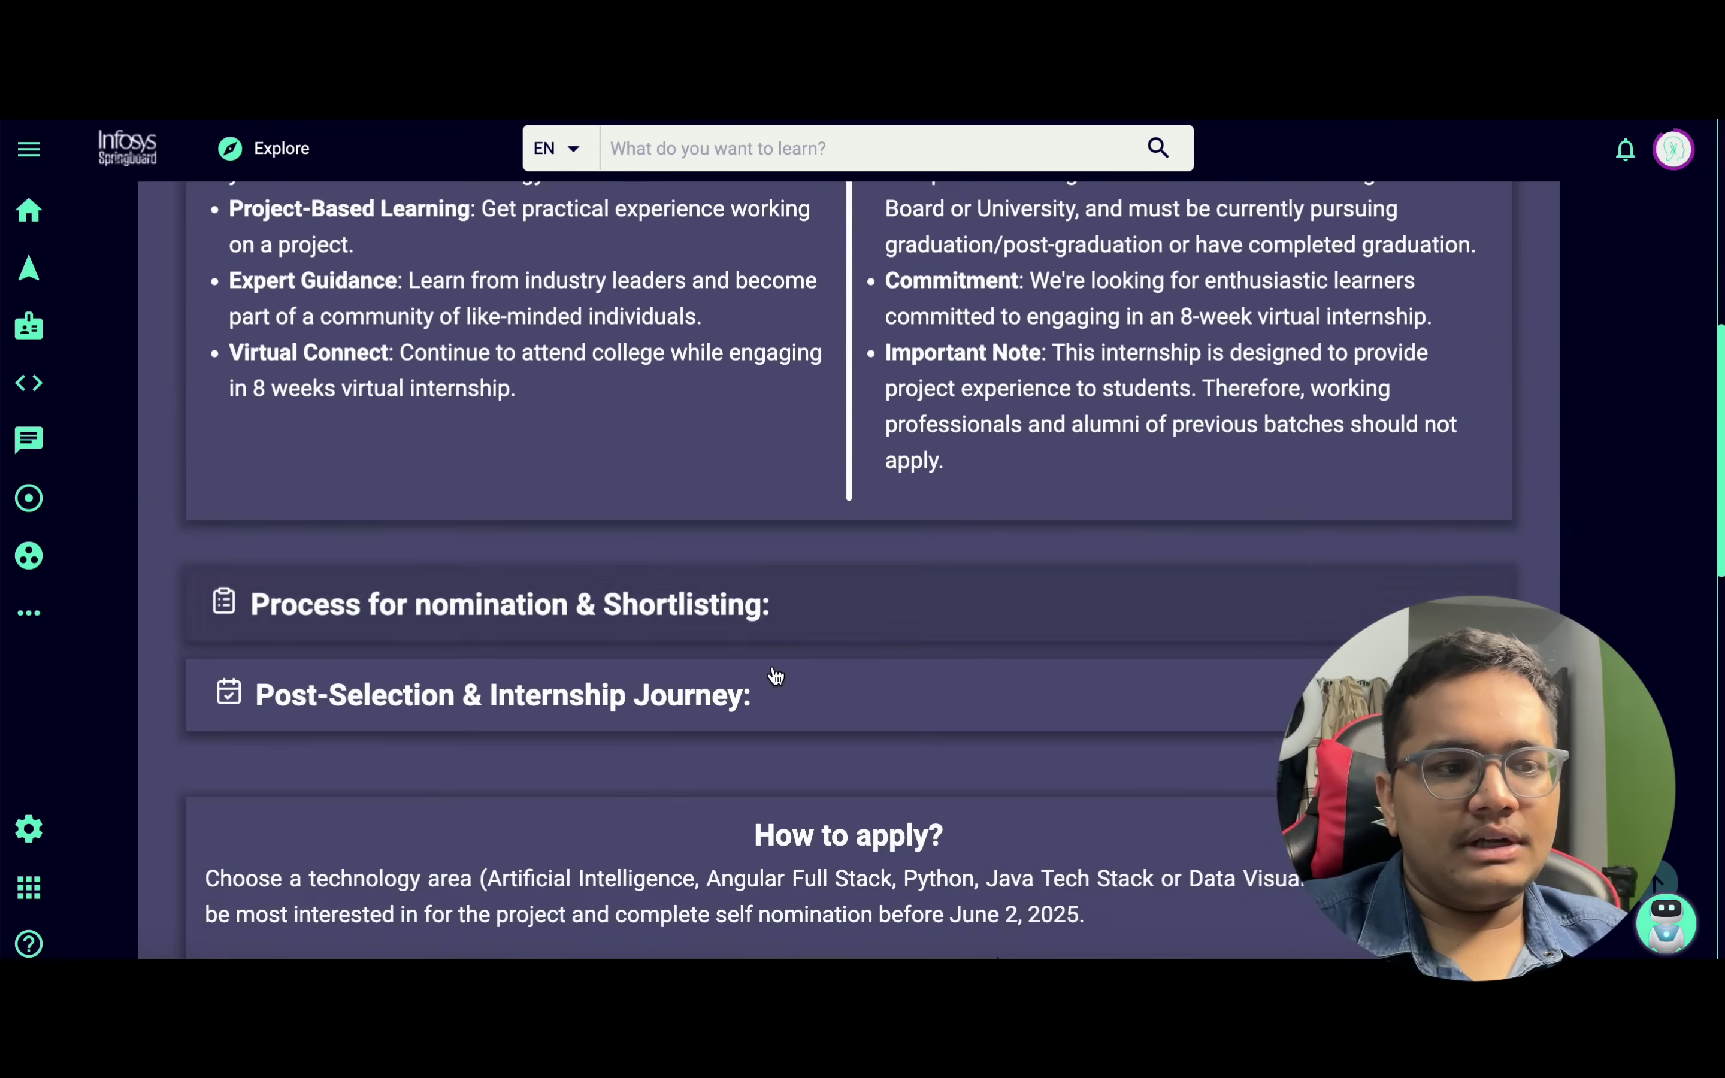
{"action": "scroll", "coordinate": [776, 676], "scroll_direction": "down", "scroll_amount": 15}
{"action": "scroll", "coordinate": [776, 677], "scroll_direction": "up", "scroll_amount": 7}
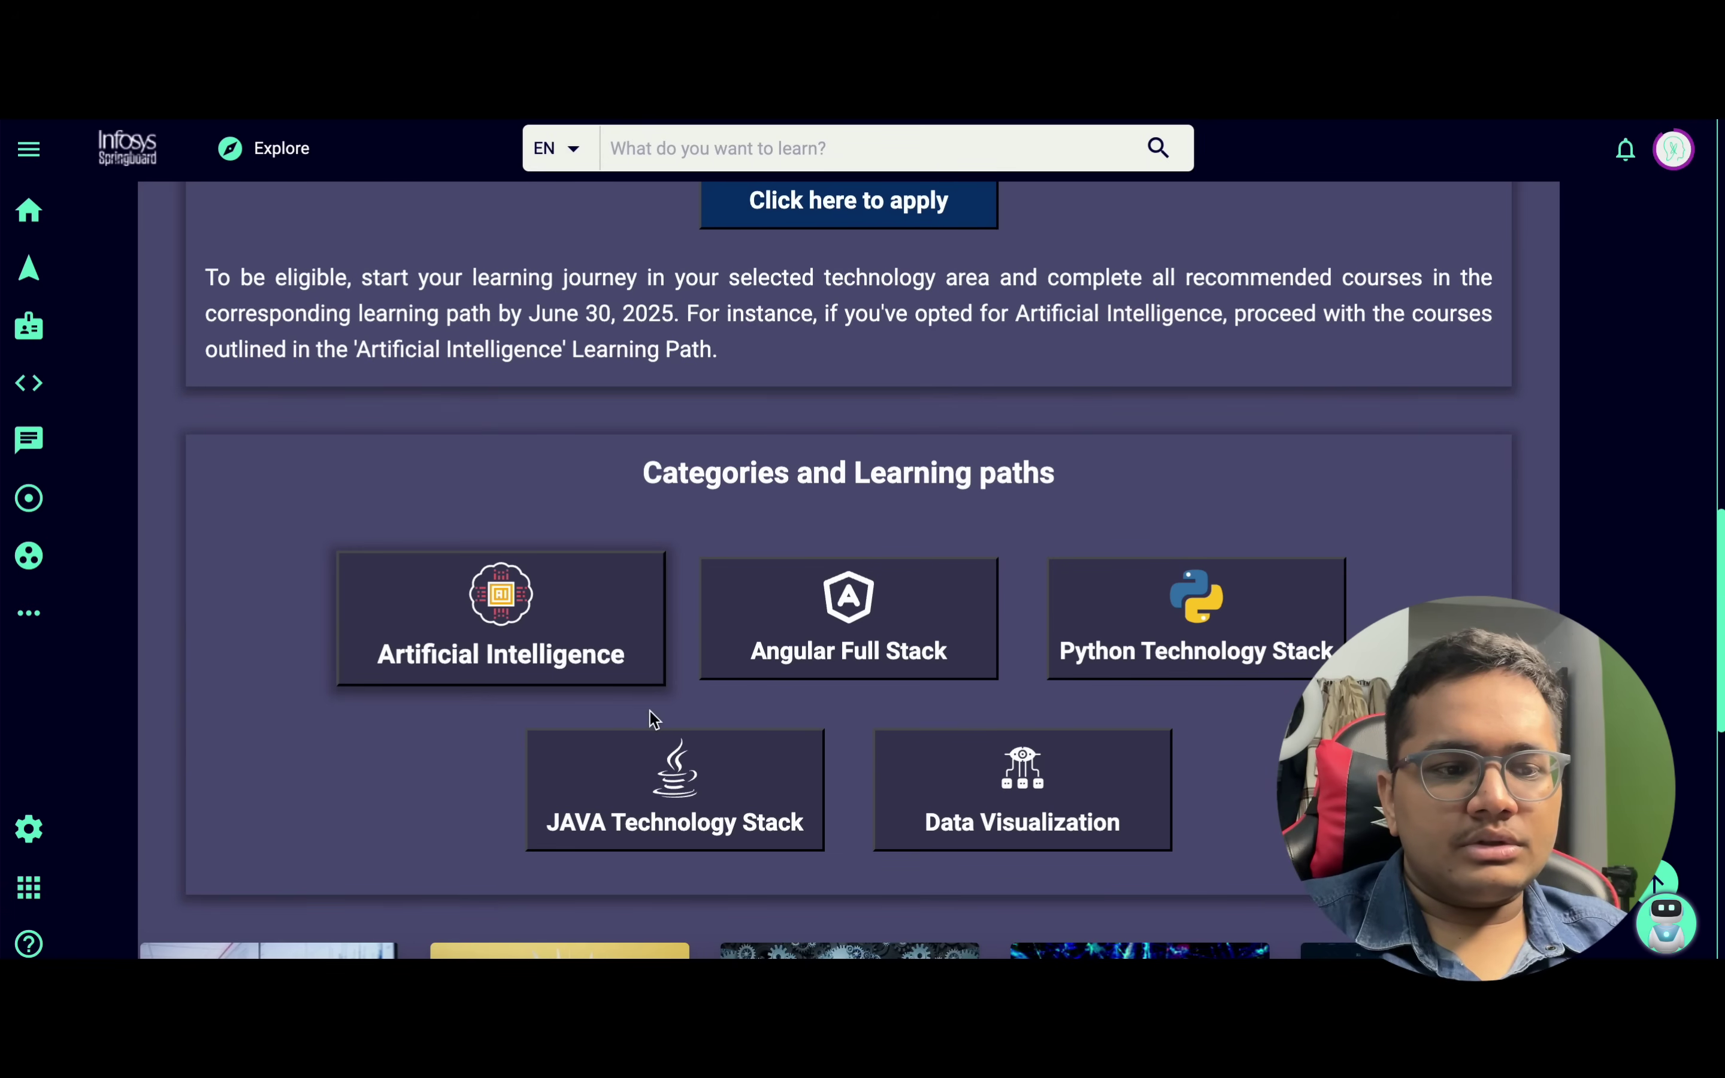
{"action": "scroll", "coordinate": [654, 722], "scroll_direction": "down", "scroll_amount": 7}
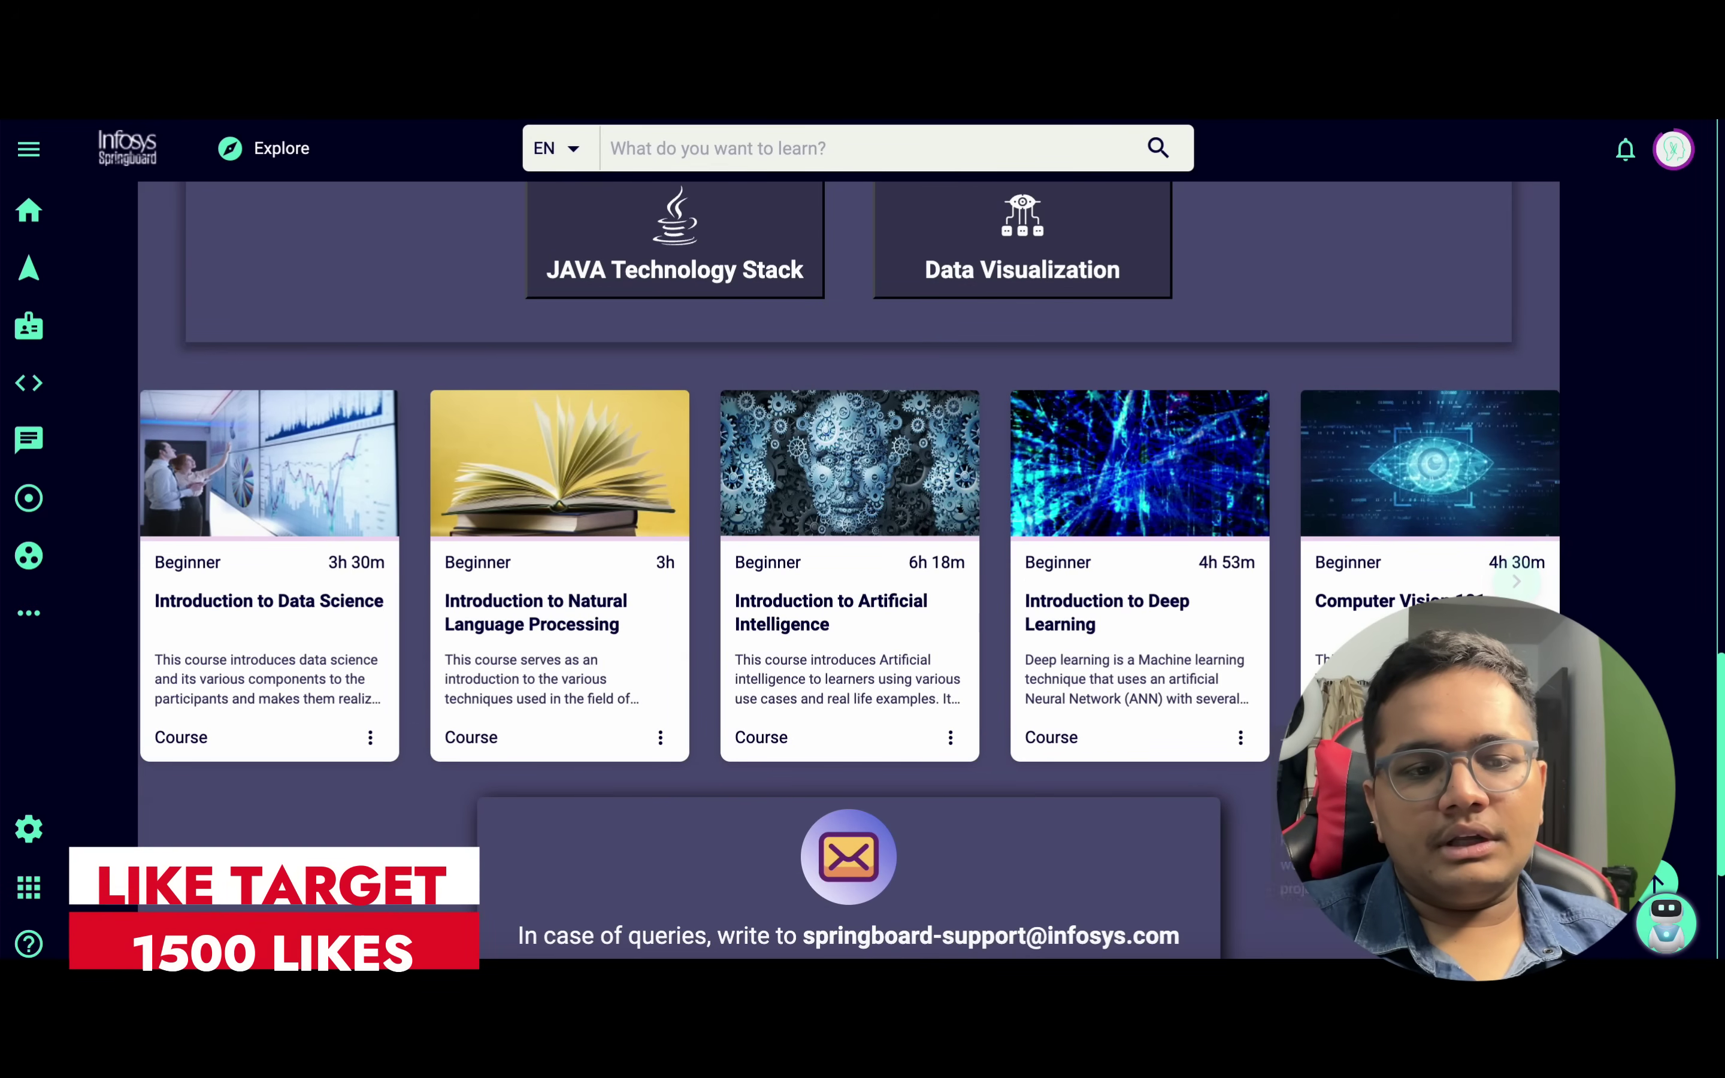
{"action": "scroll", "coordinate": [848, 575], "scroll_direction": "right", "scroll_amount": 10}
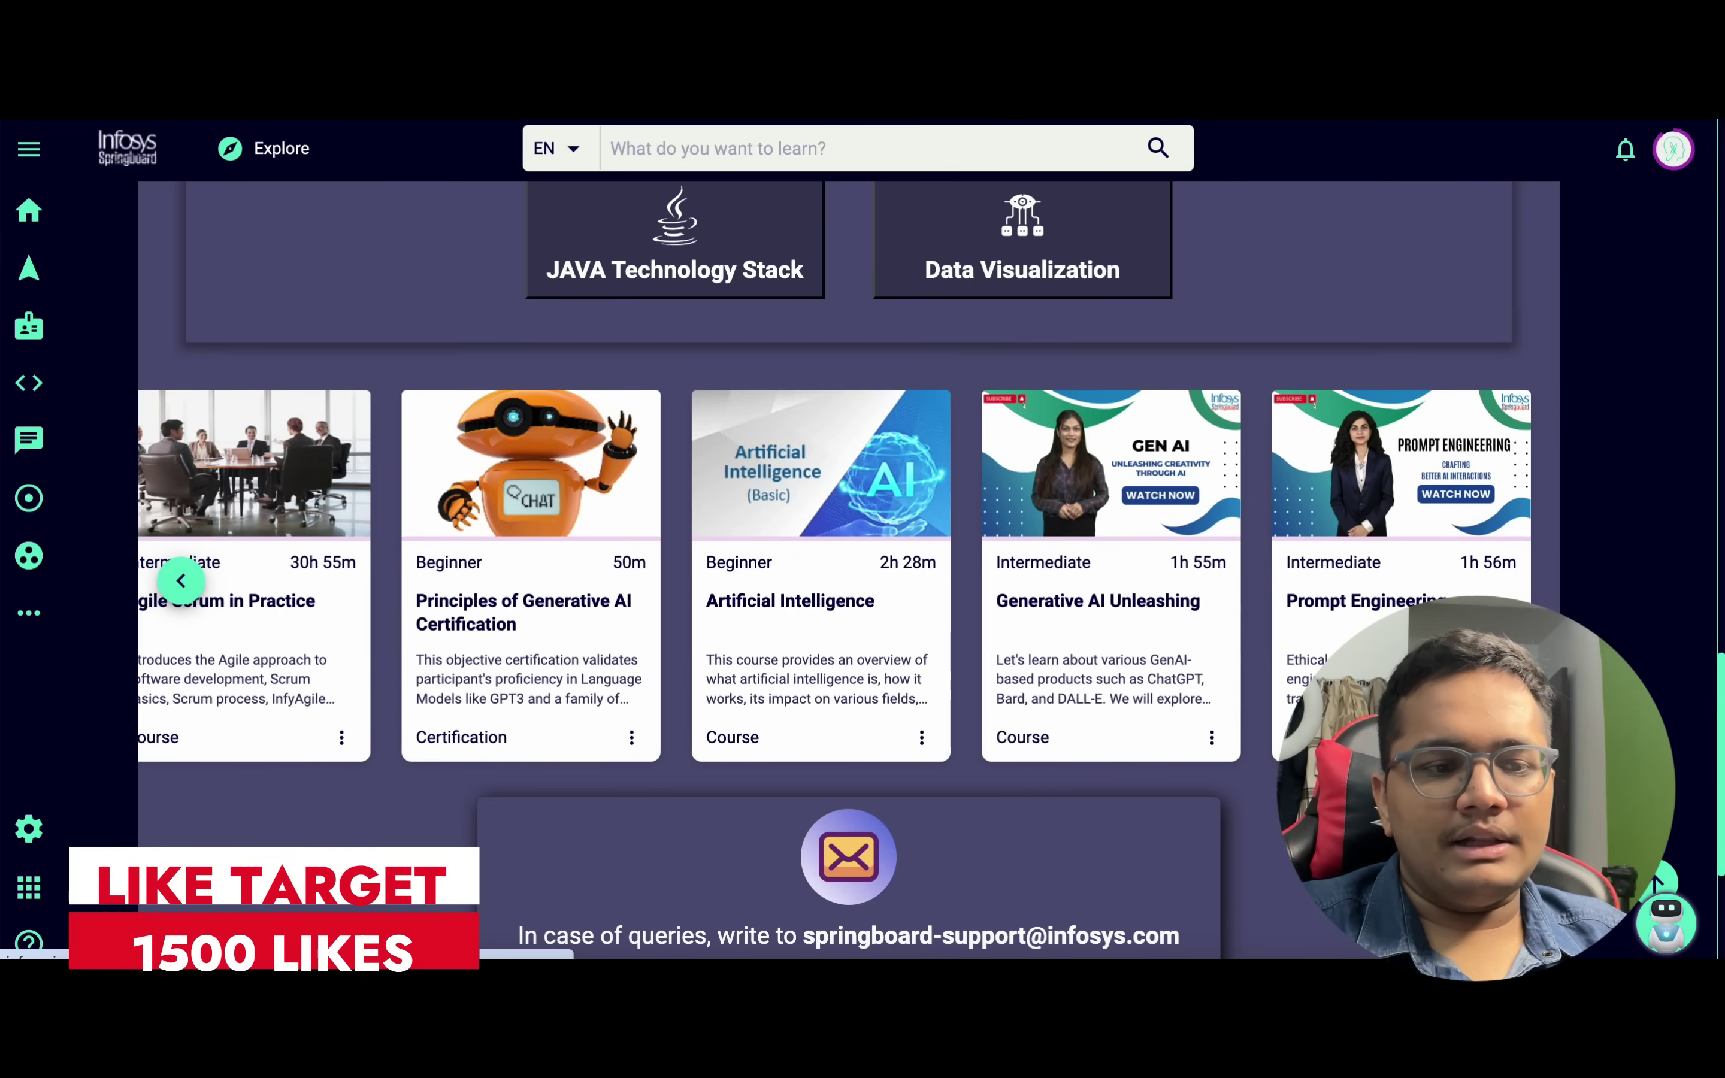
{"action": "scroll", "coordinate": [848, 575], "scroll_direction": "left", "scroll_amount": 10}
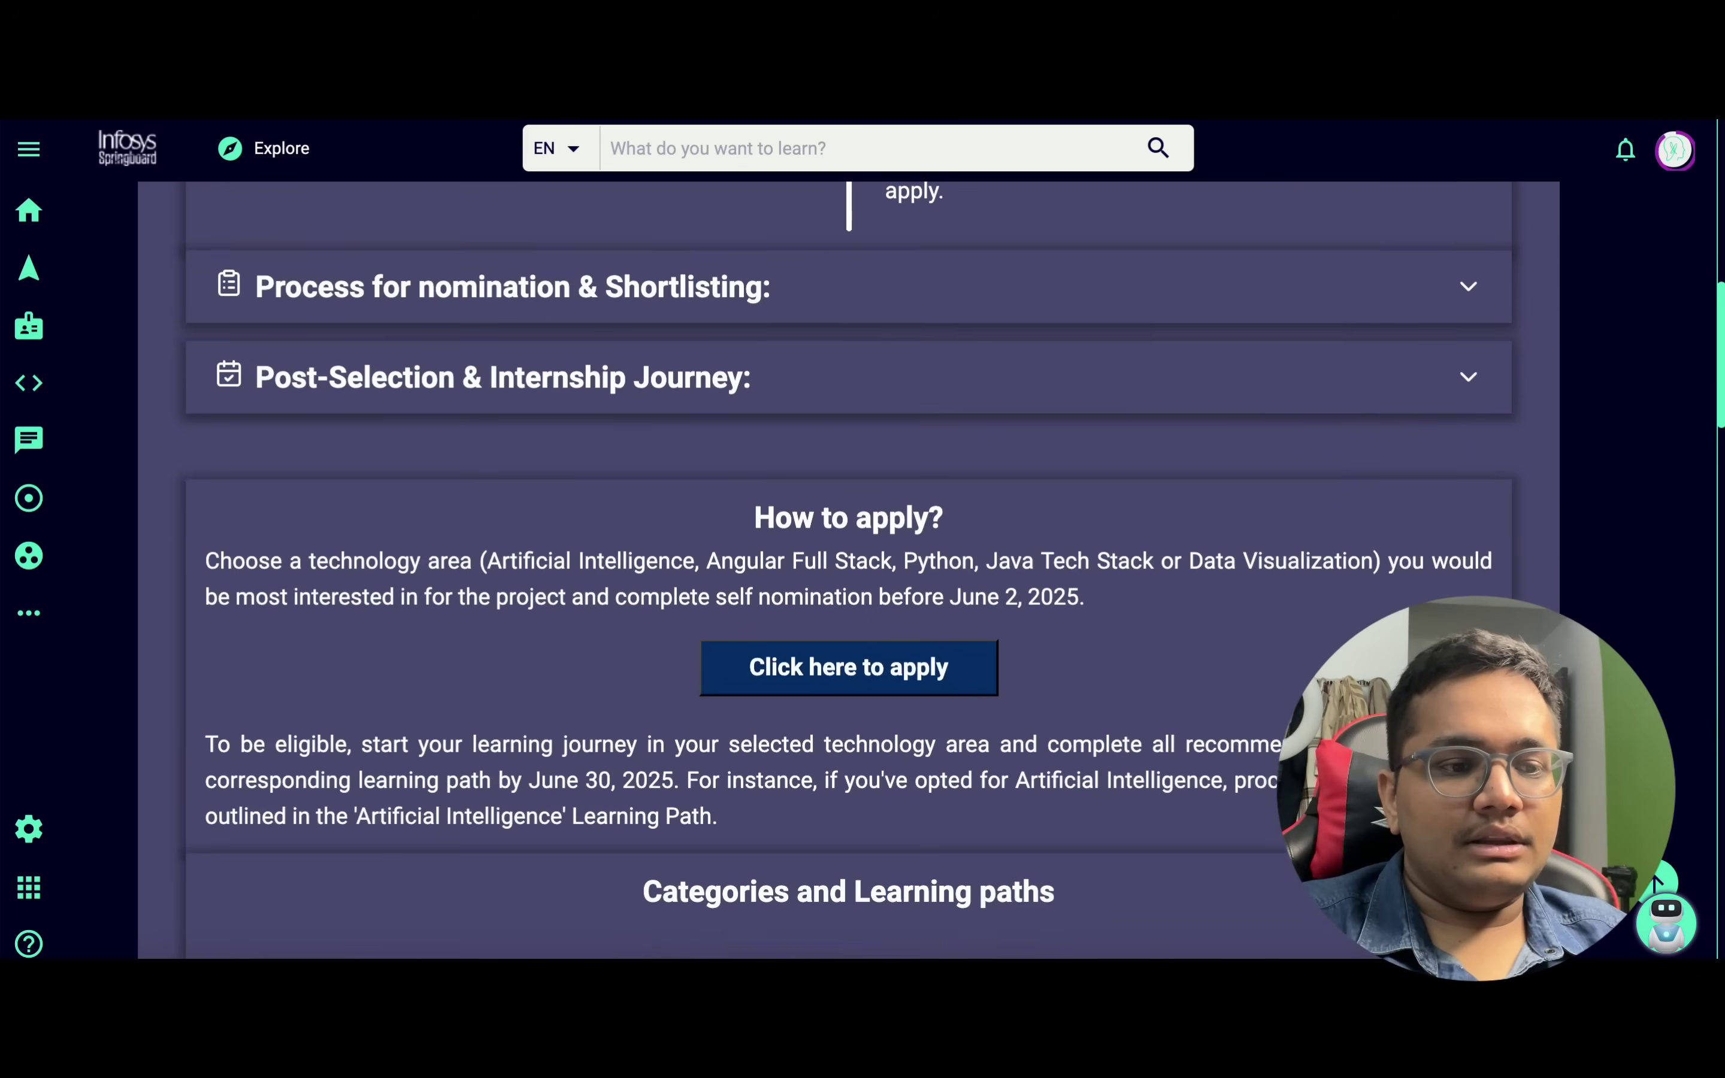
Show the Angular Full Stack learning path courses and browse its carousel
{"action": "scroll", "coordinate": [1656, 883], "scroll_direction": "up", "scroll_amount": 3}
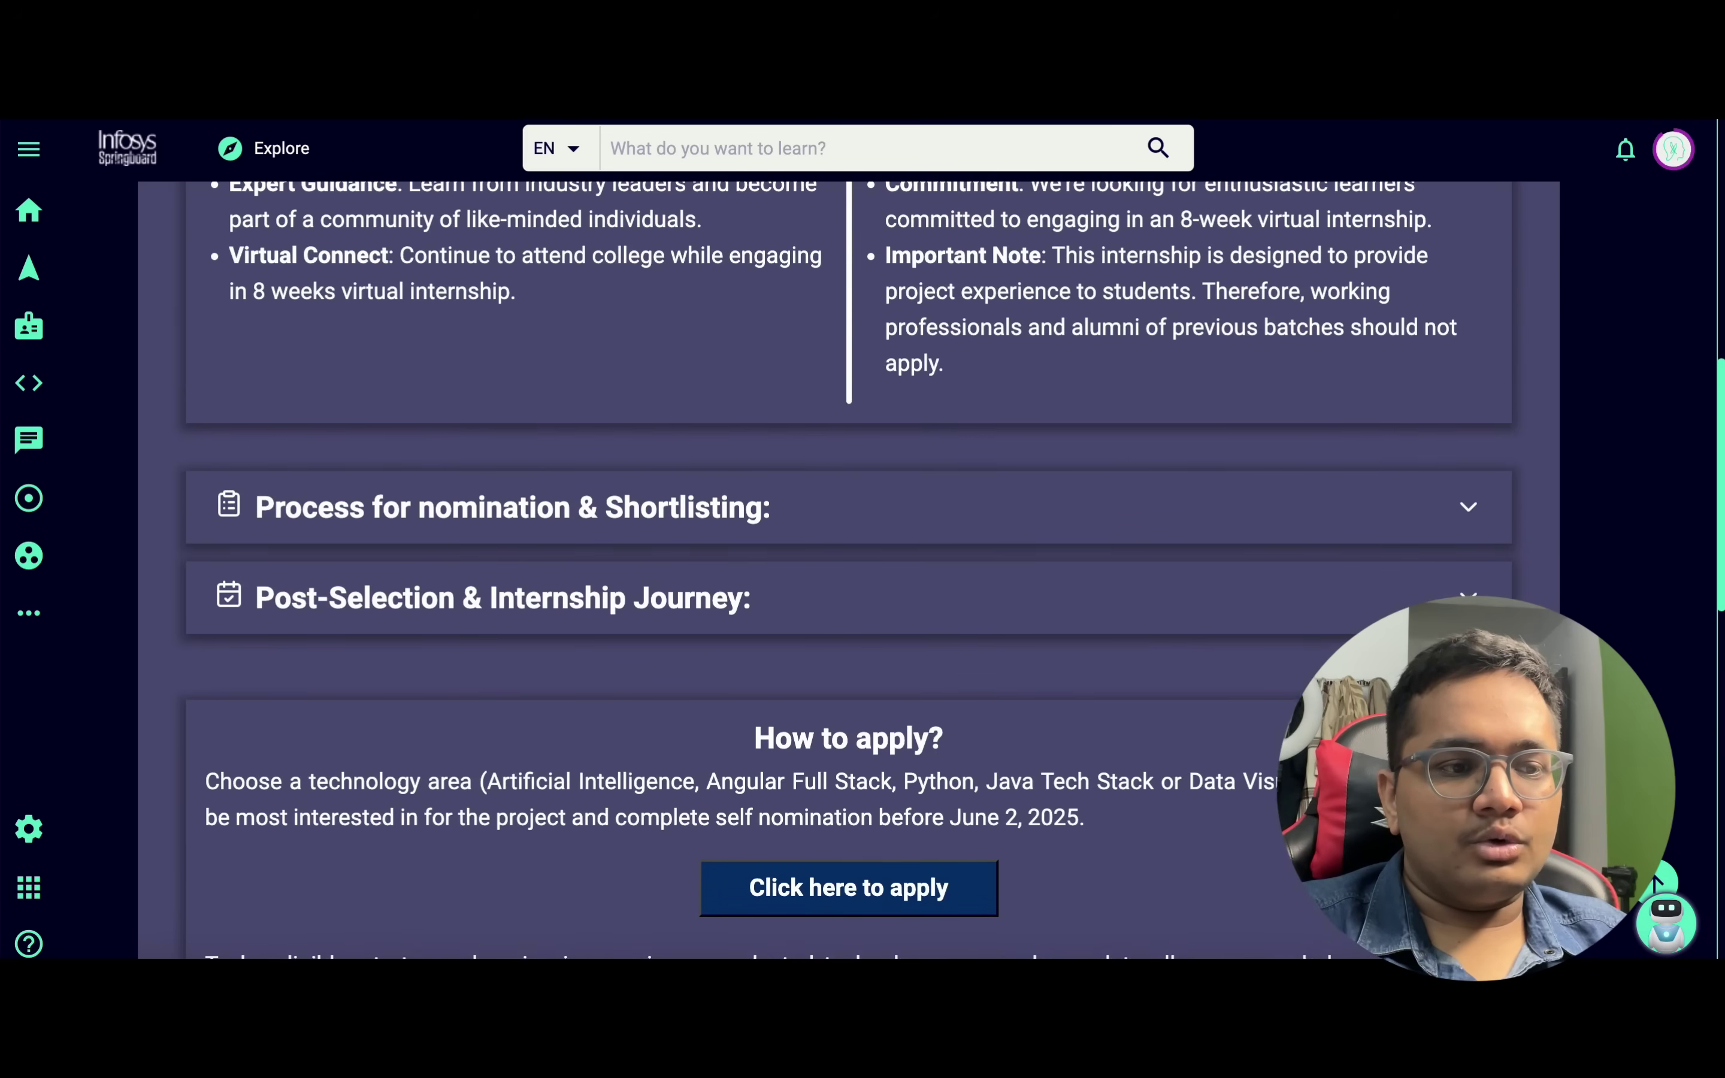
{"action": "scroll", "coordinate": [829, 485], "scroll_direction": "down", "scroll_amount": 15}
{"action": "scroll", "coordinate": [829, 485], "scroll_direction": "up", "scroll_amount": 5}
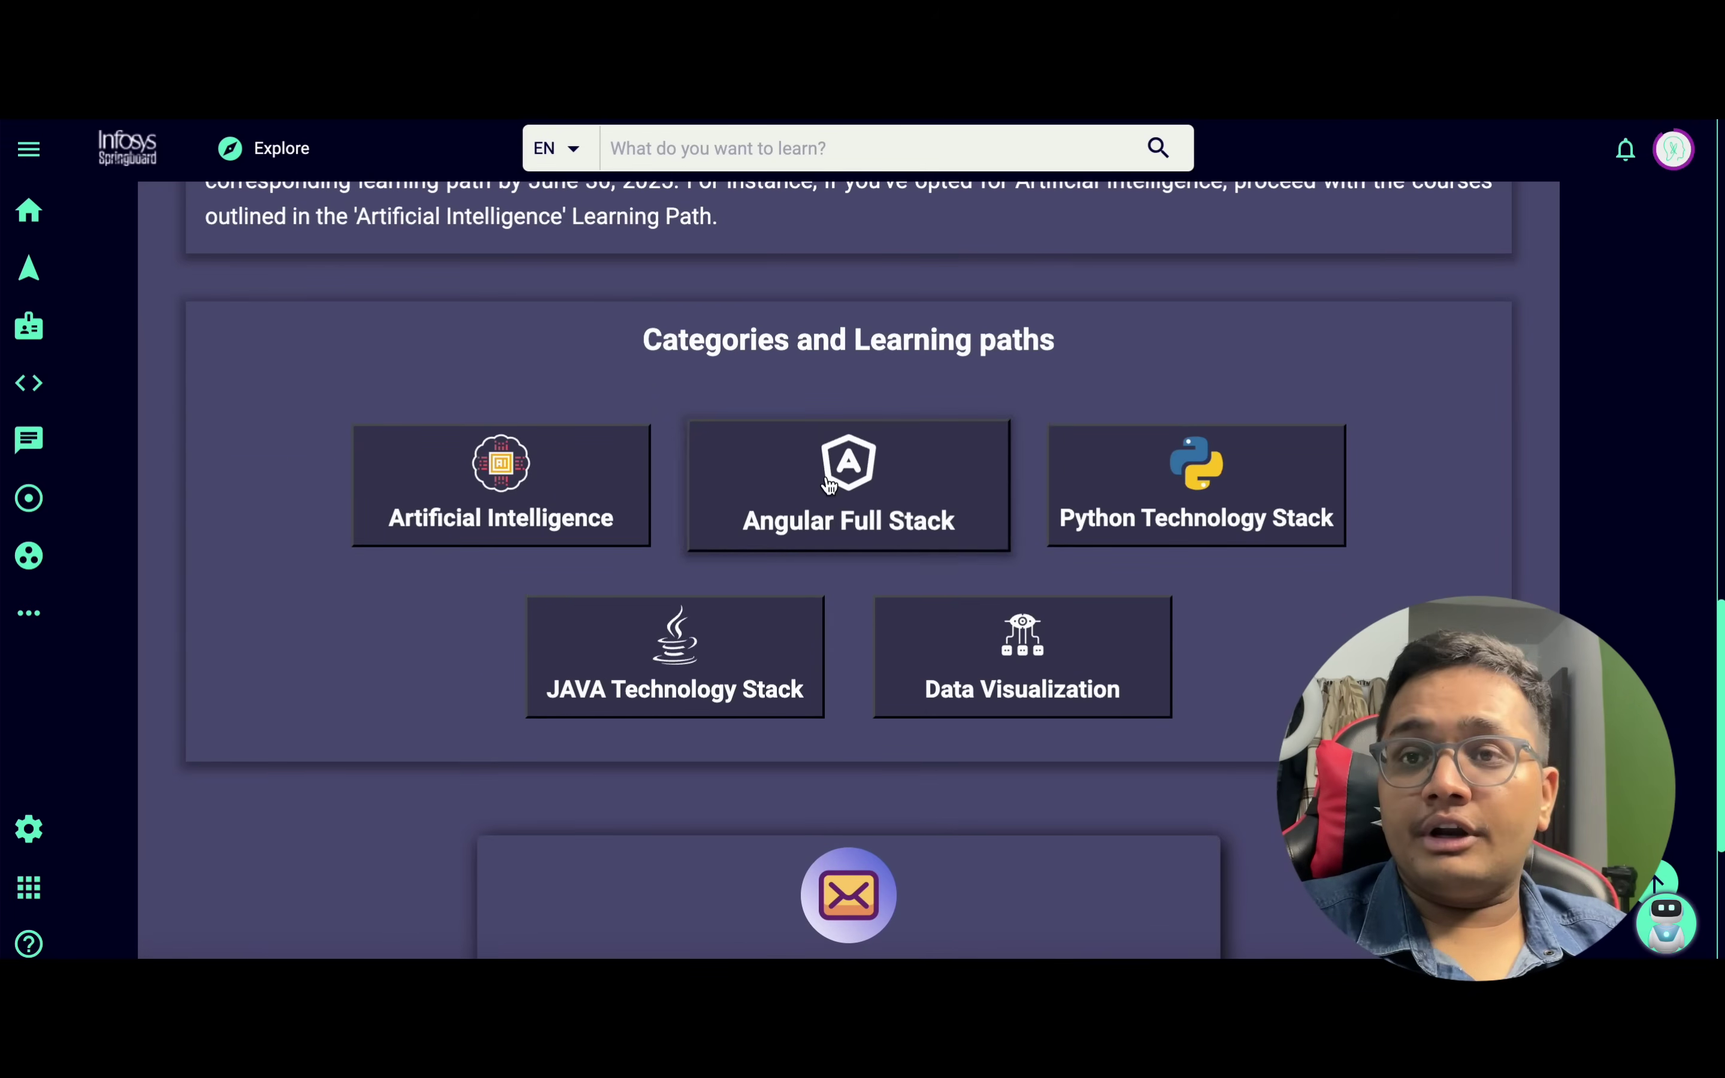
{"action": "left_click", "coordinate": [829, 486]}
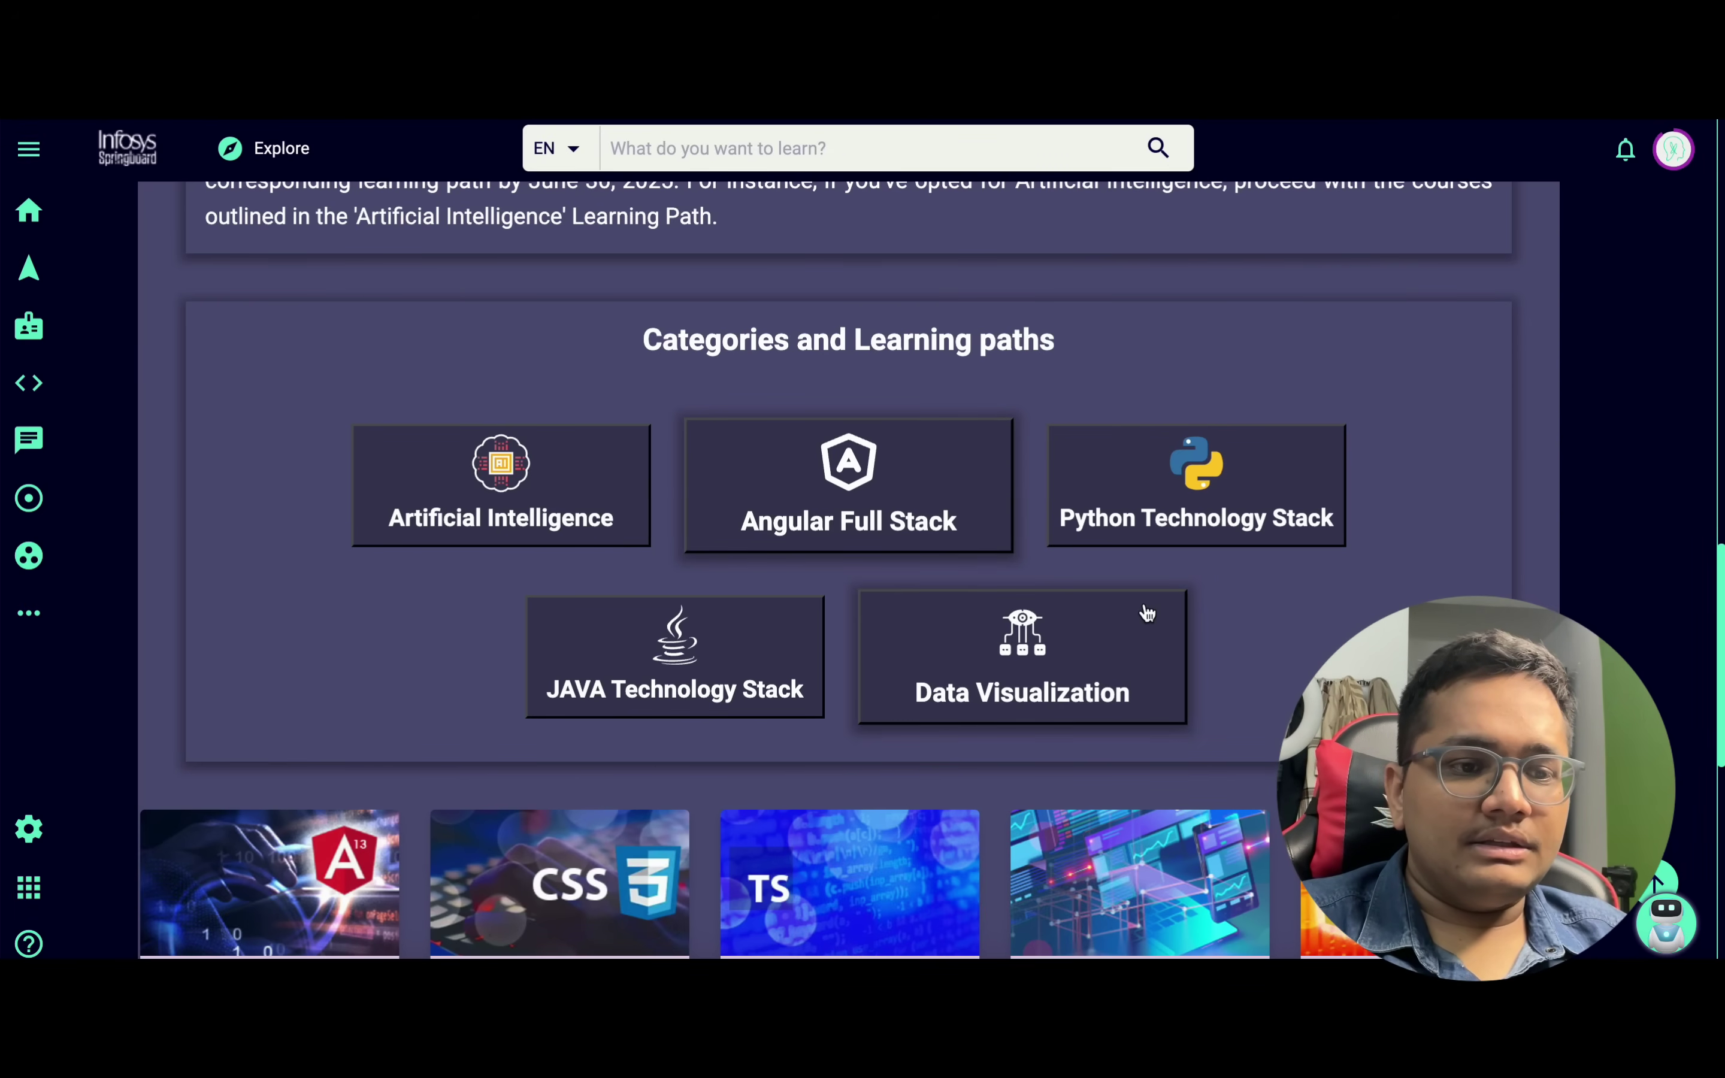
{"action": "scroll", "coordinate": [1147, 613], "scroll_direction": "down", "scroll_amount": 7}
{"action": "scroll", "coordinate": [1432, 547], "scroll_direction": "right", "scroll_amount": 10}
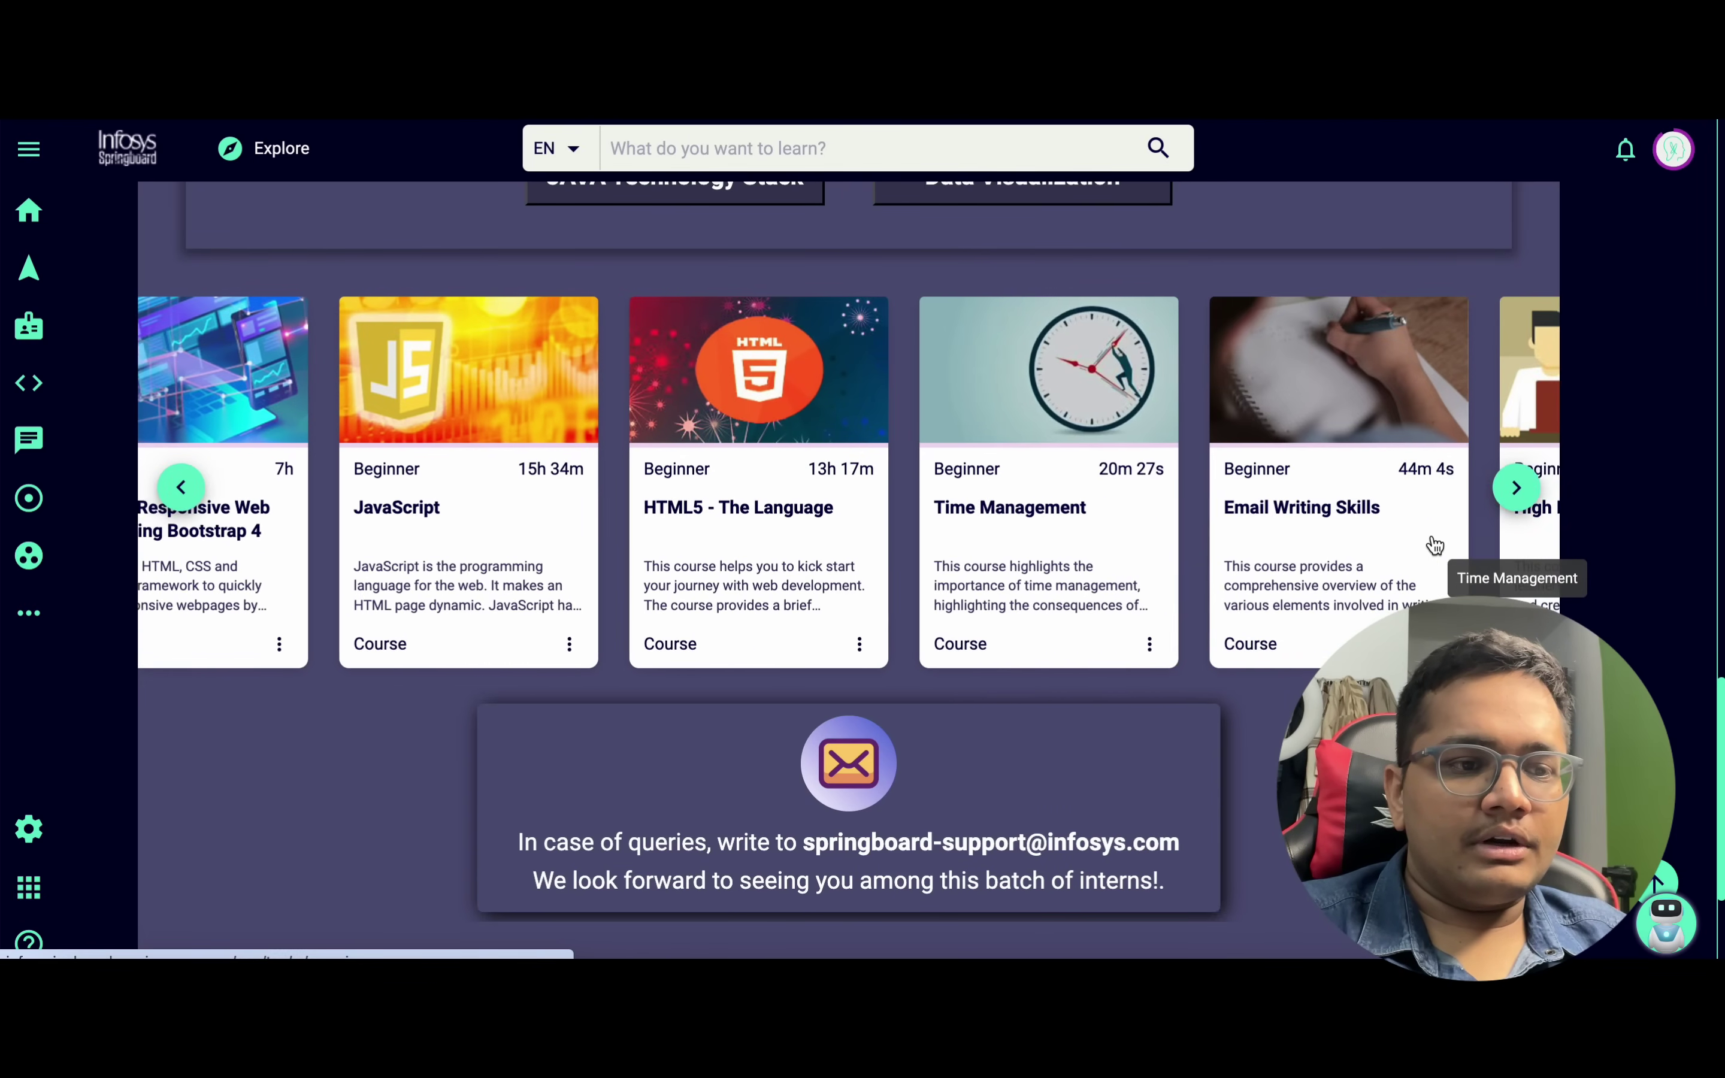
{"action": "scroll", "coordinate": [1226, 465], "scroll_direction": "up", "scroll_amount": 4}
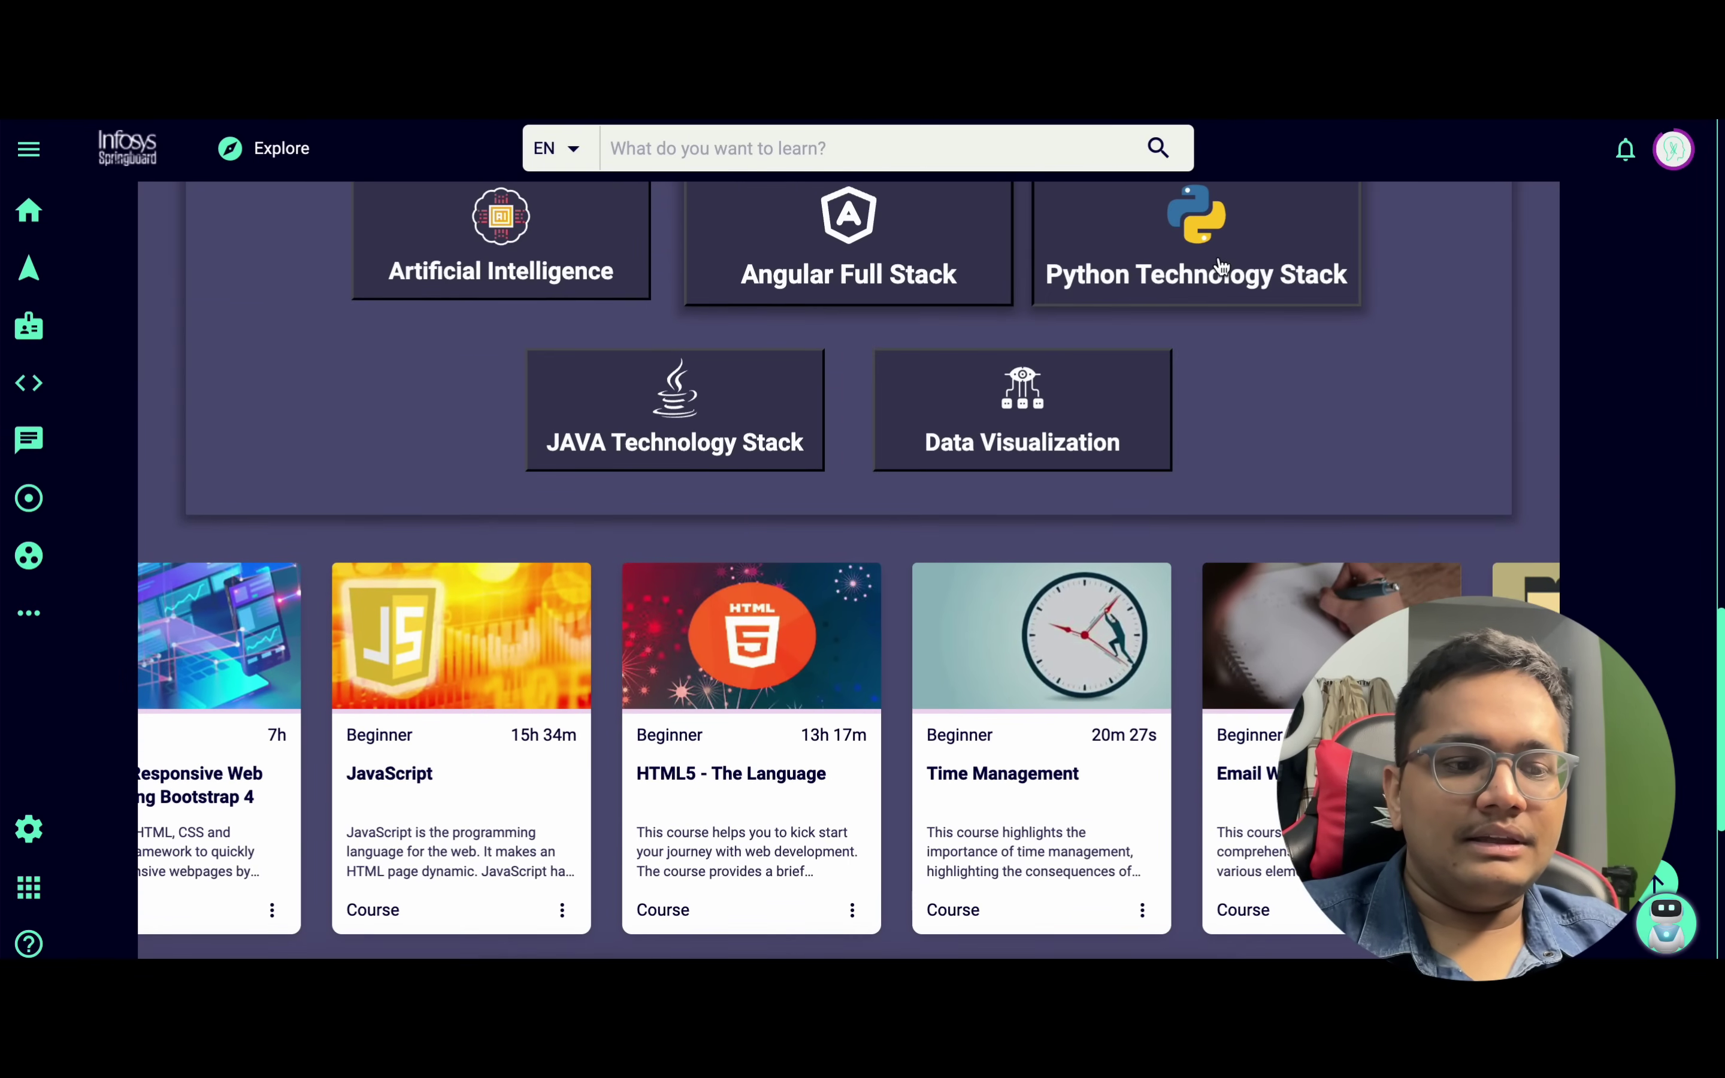
Show the Python Technology Stack course list, from Programming Fundamentals using Python onward
{"action": "left_click", "coordinate": [1220, 265]}
{"action": "scroll", "coordinate": [1231, 686], "scroll_direction": "down", "scroll_amount": 3}
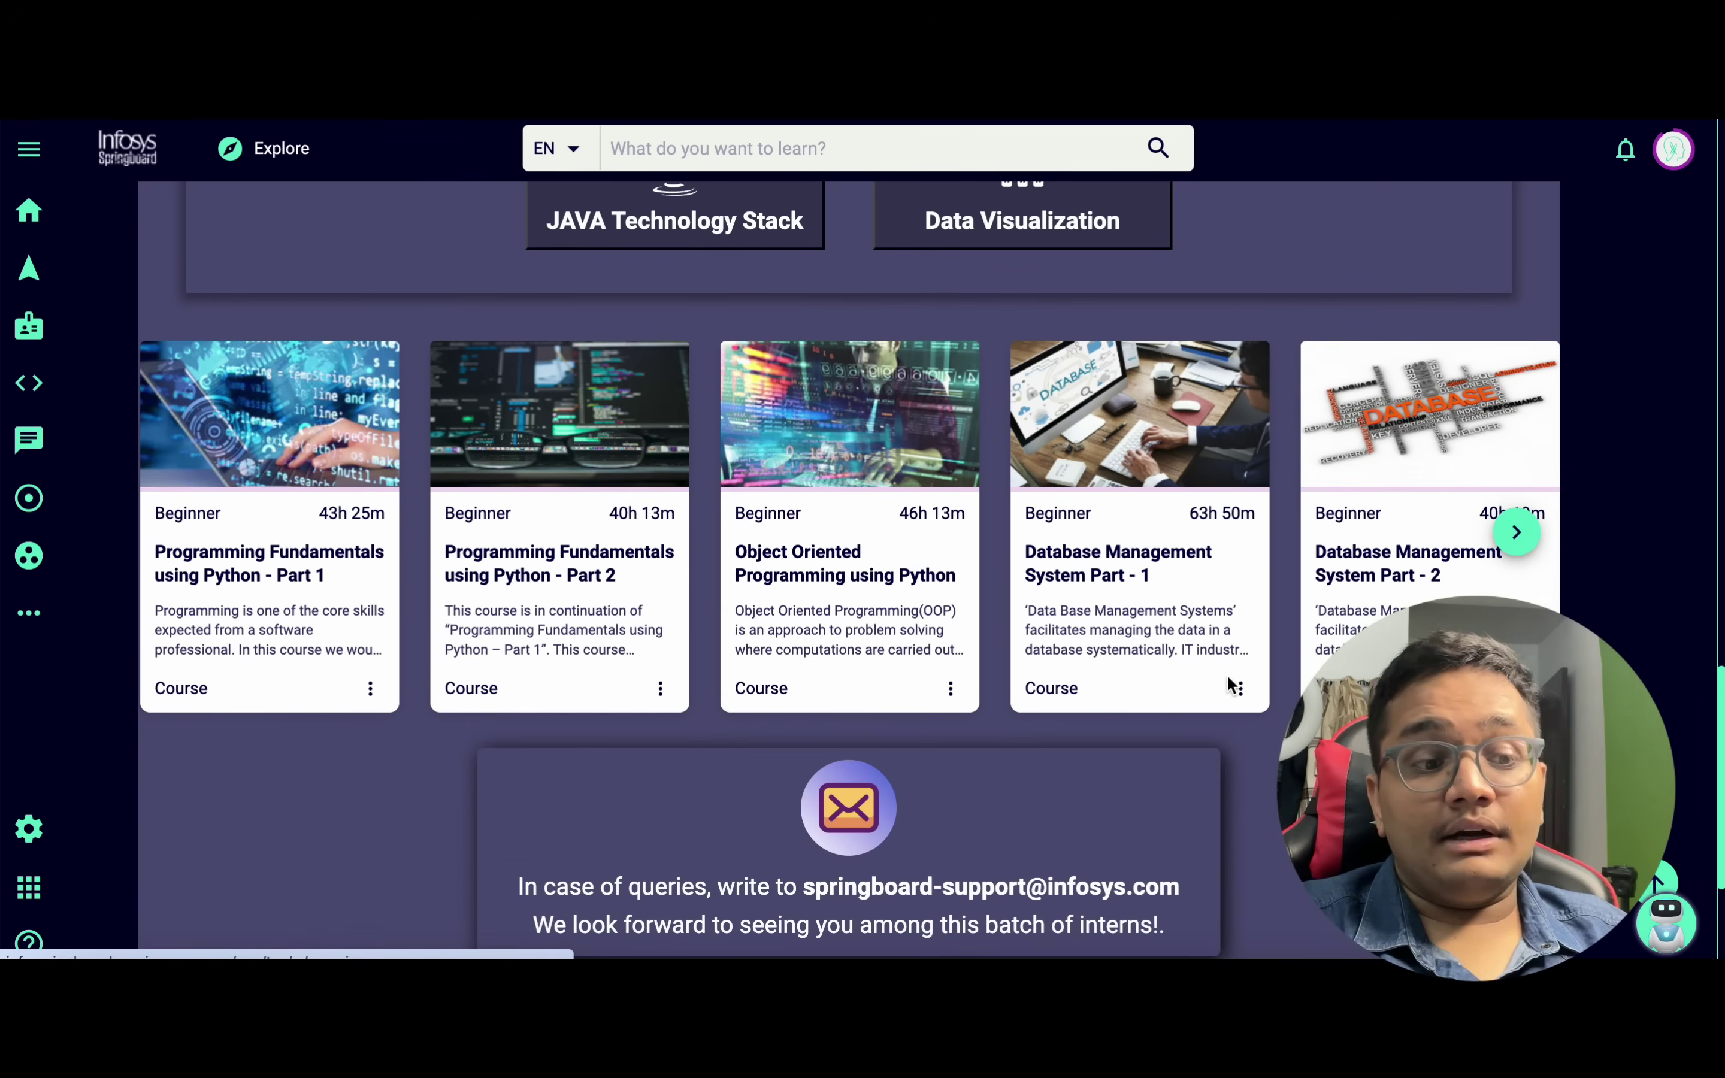
{"action": "scroll", "coordinate": [1231, 686], "scroll_direction": "down", "scroll_amount": 3}
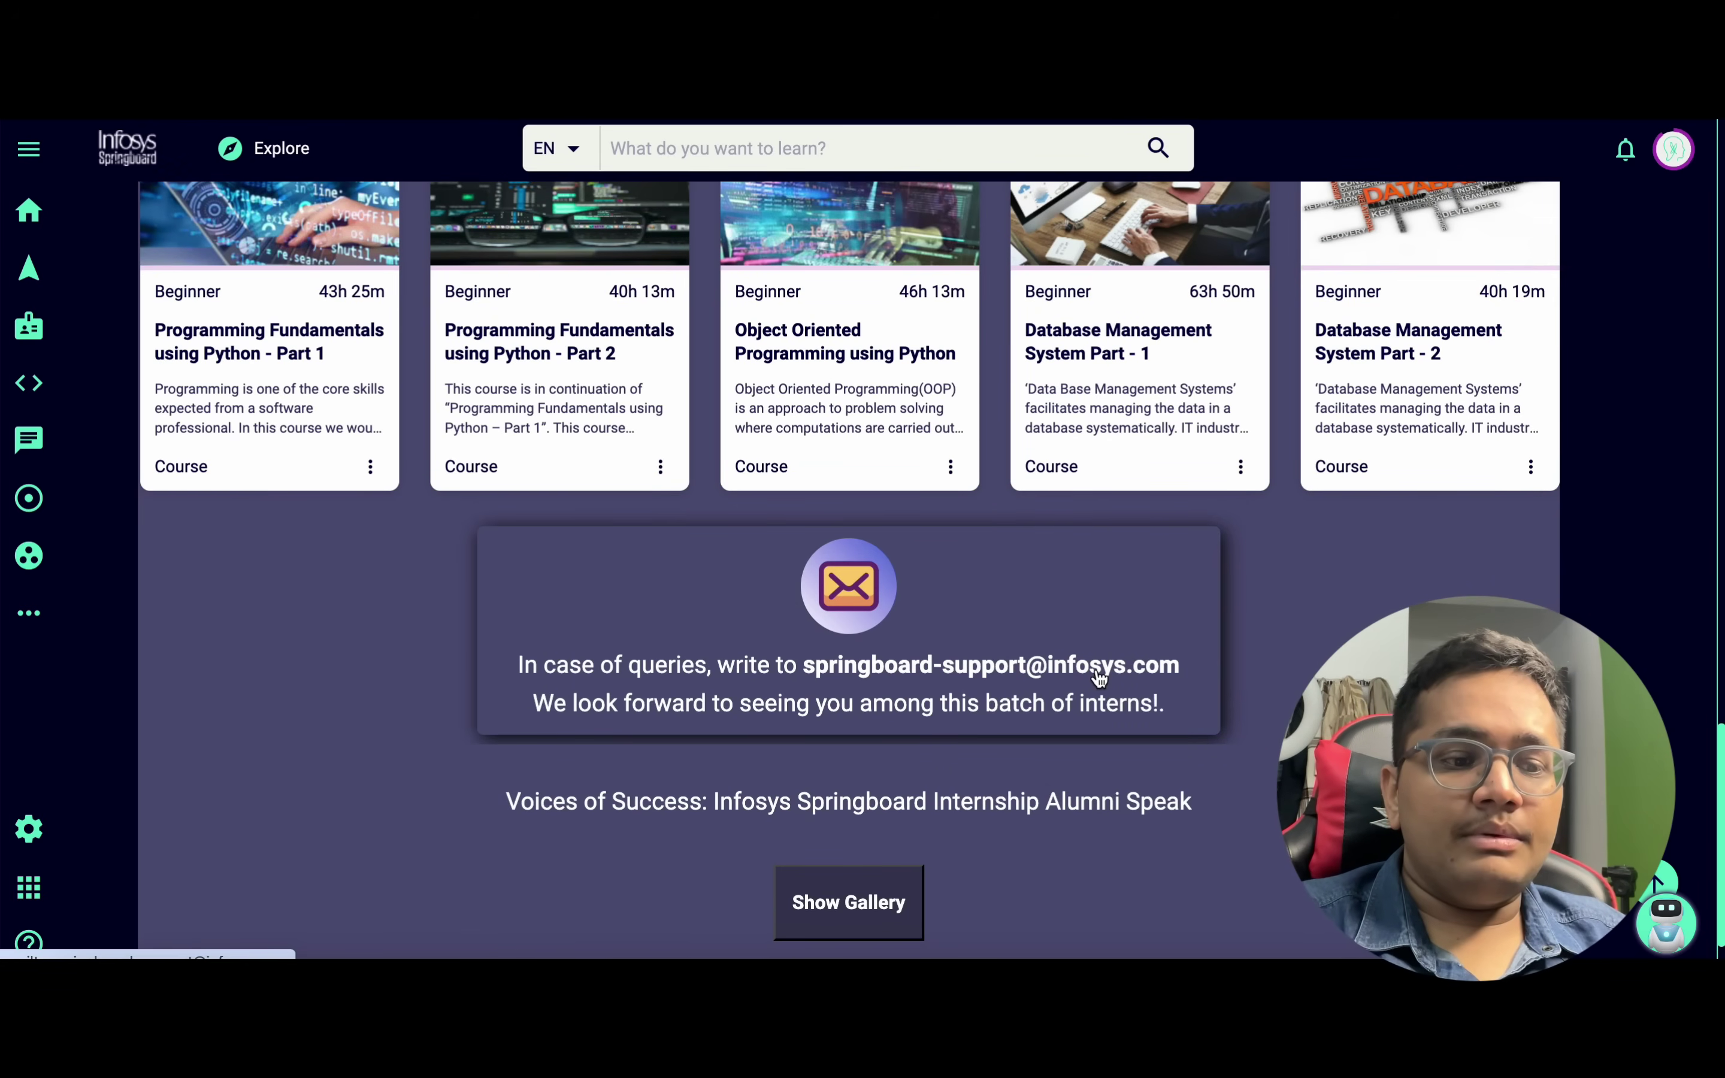
{"action": "scroll", "coordinate": [1130, 809], "scroll_direction": "down", "scroll_amount": 2}
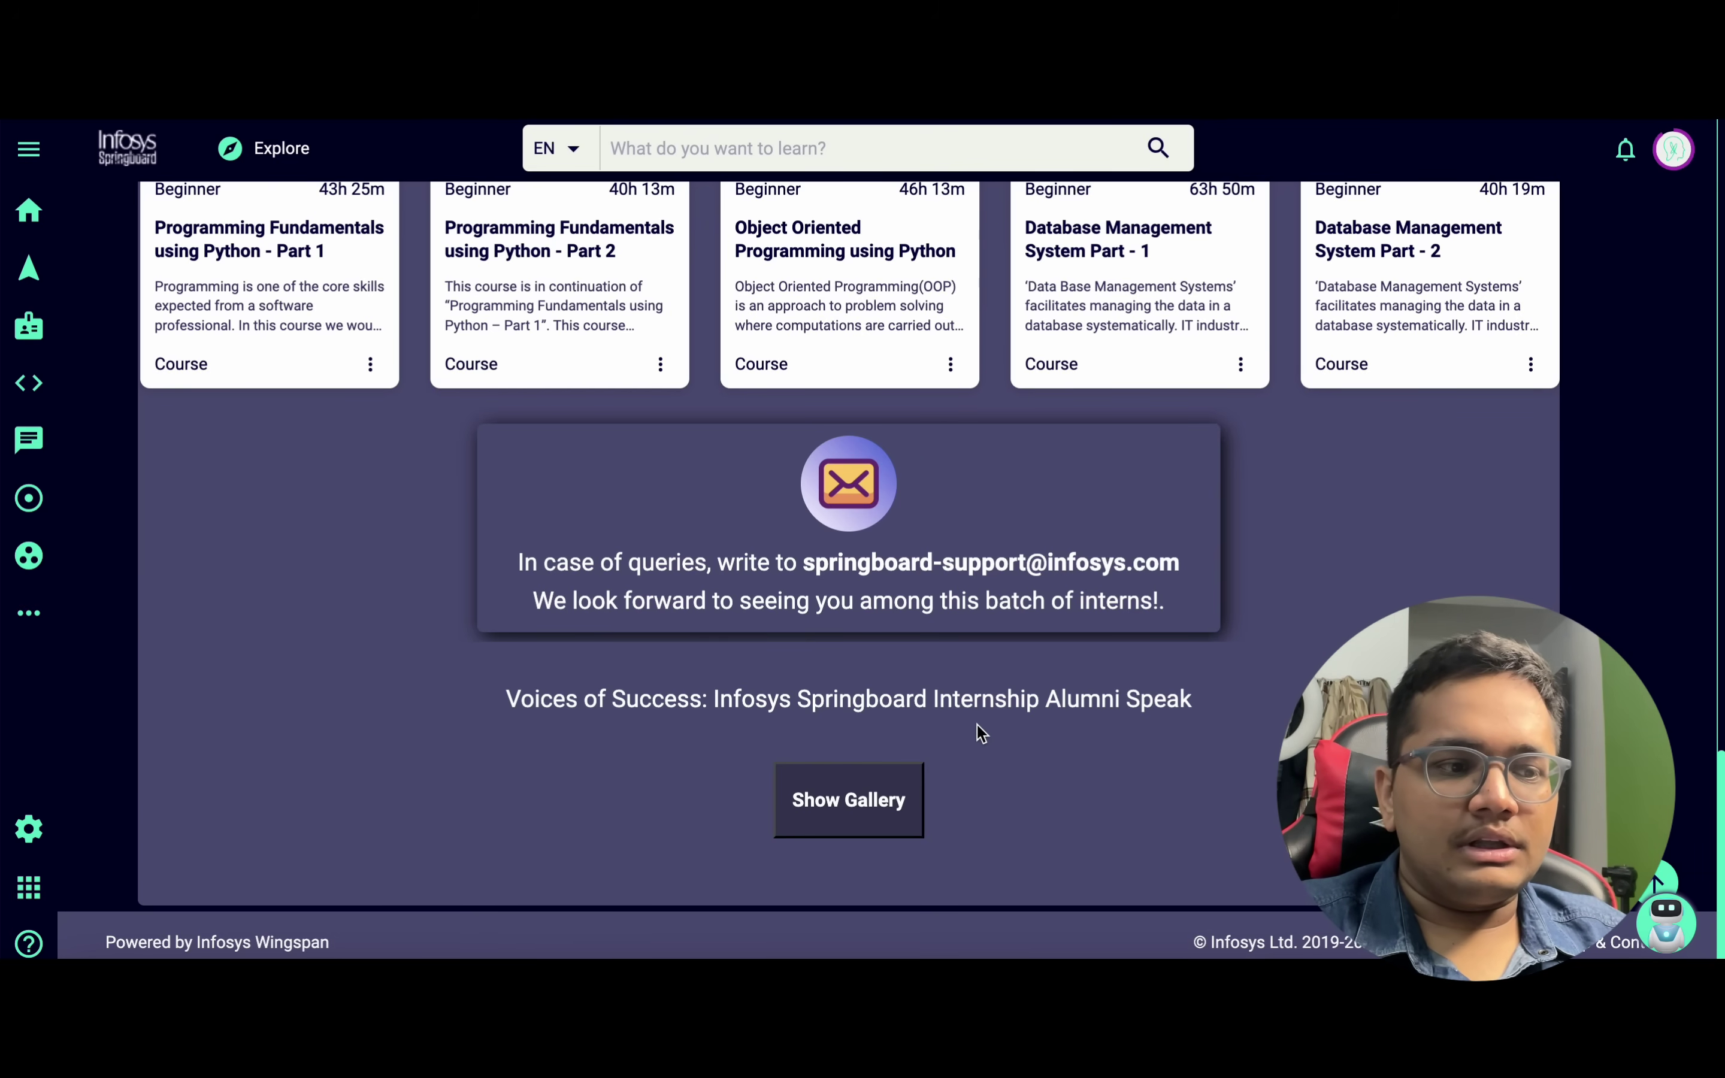
{"action": "scroll", "coordinate": [981, 734], "scroll_direction": "up", "scroll_amount": 20}
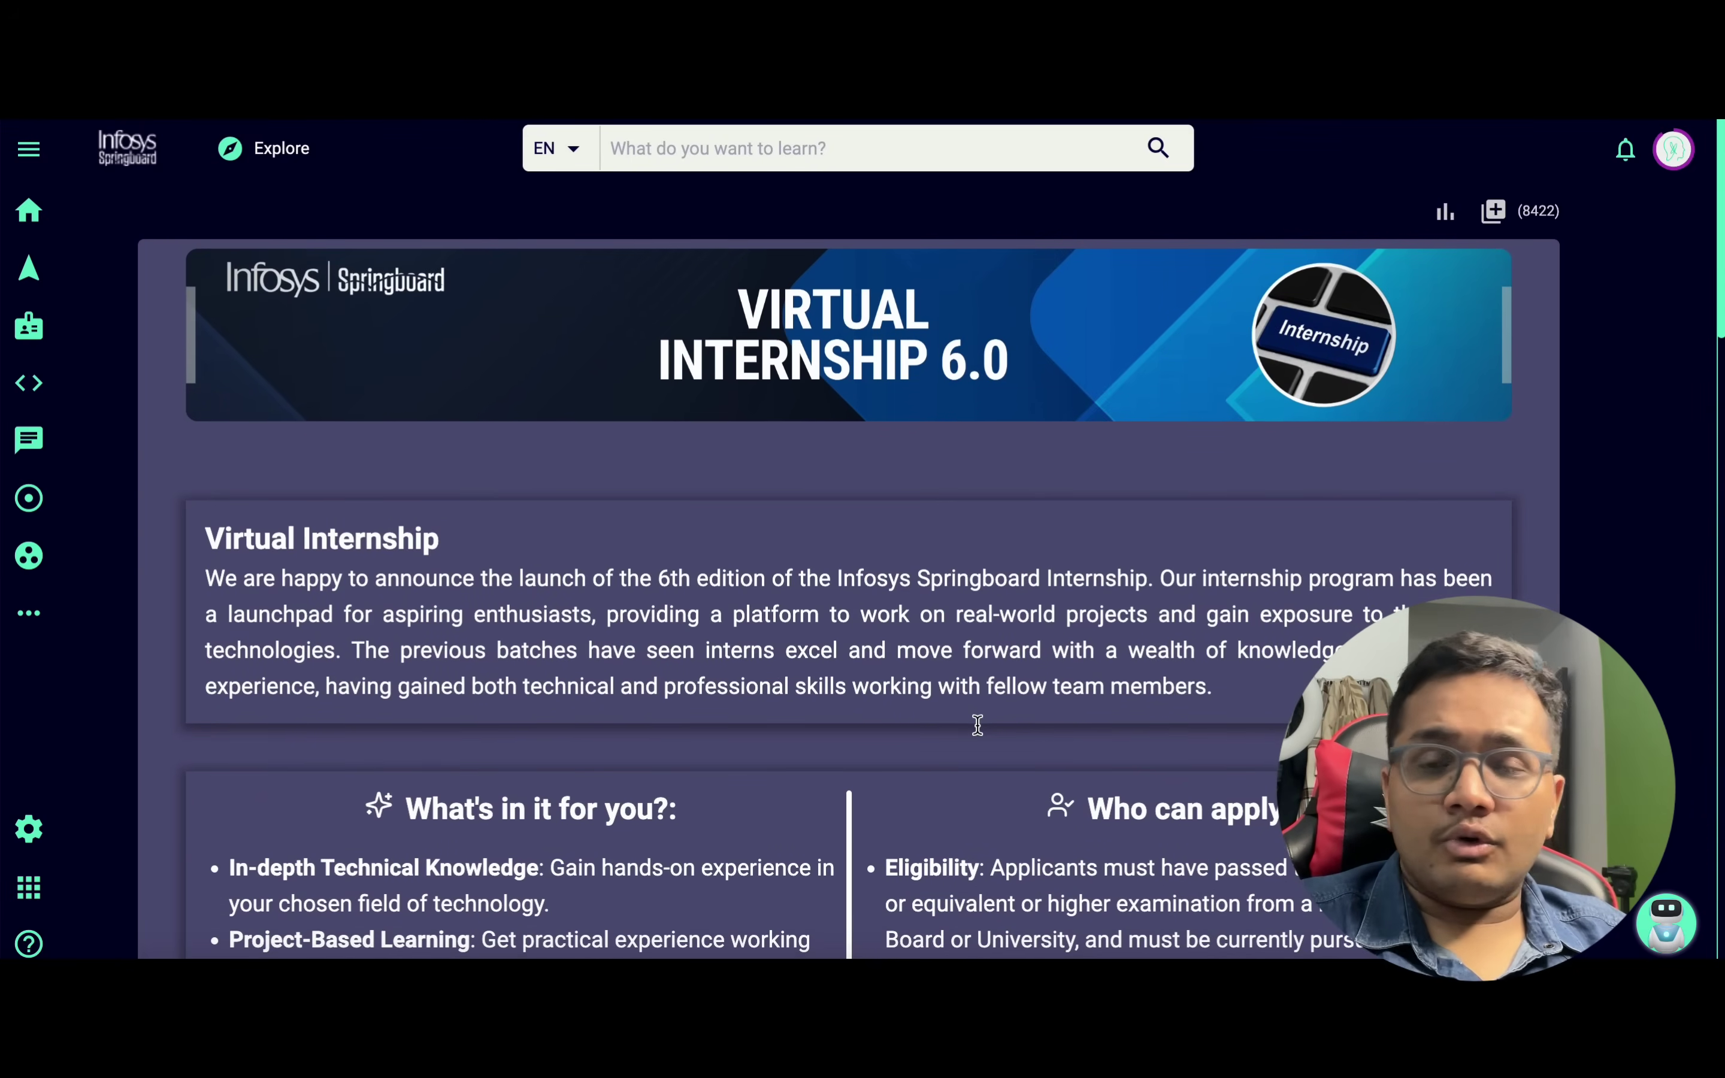